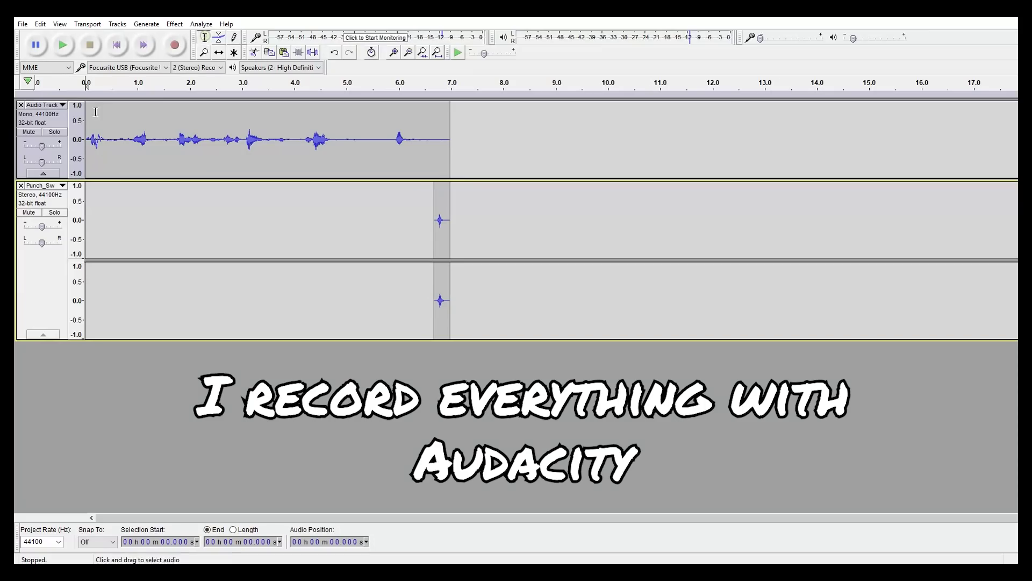
- Set the playback start to the beginning of the voice track and play the recording
{"action": "left_click", "coordinate": [88, 107]}
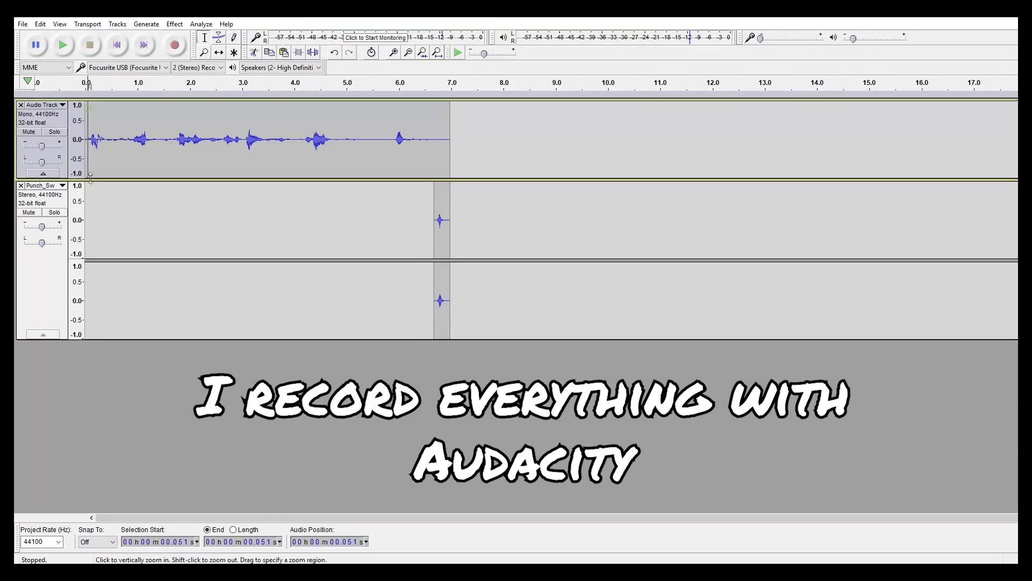
{"action": "left_click", "coordinate": [86, 106]}
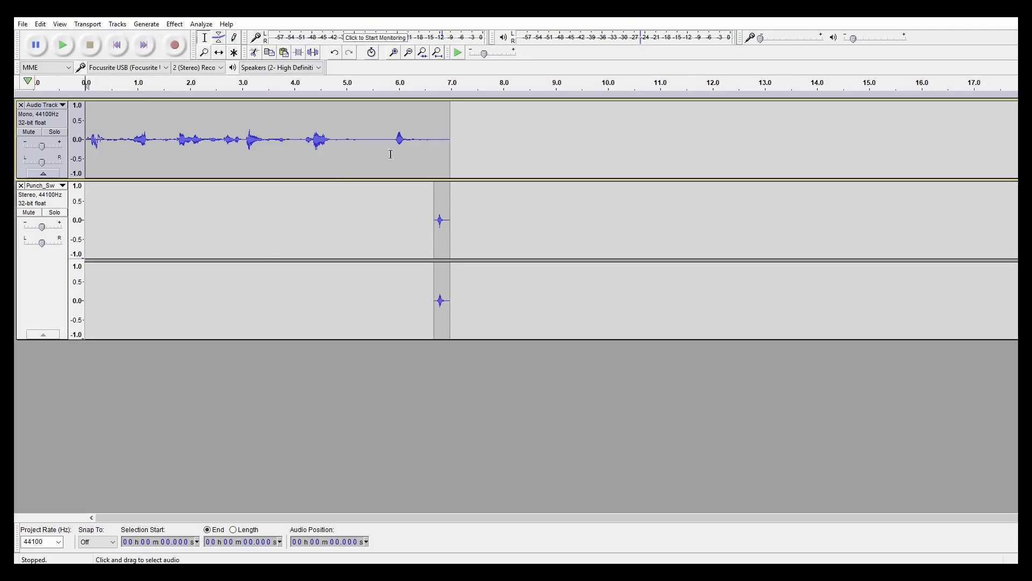
{"action": "left_click", "coordinate": [63, 48]}
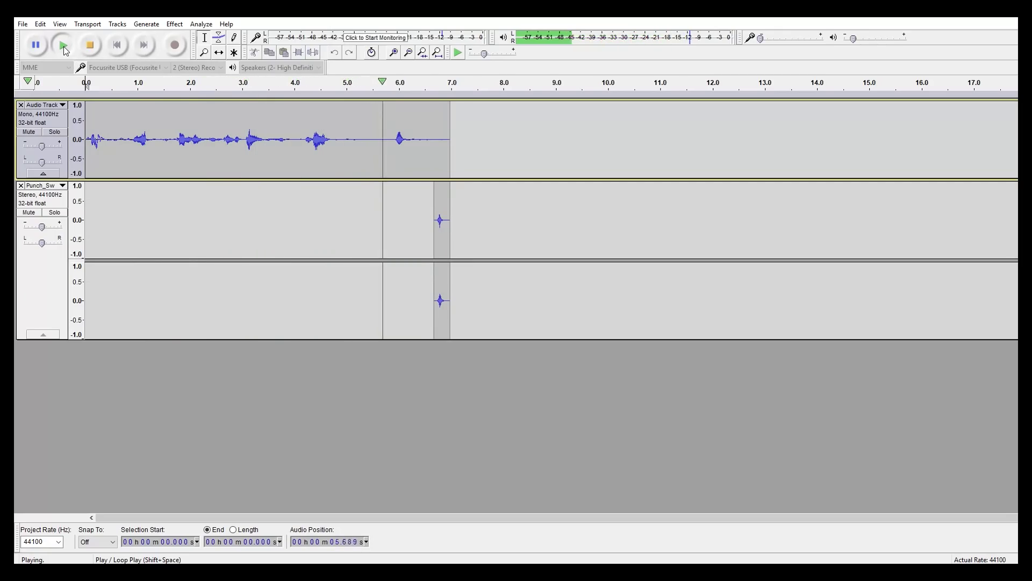
{"action": "left_click", "coordinate": [23, 24]}
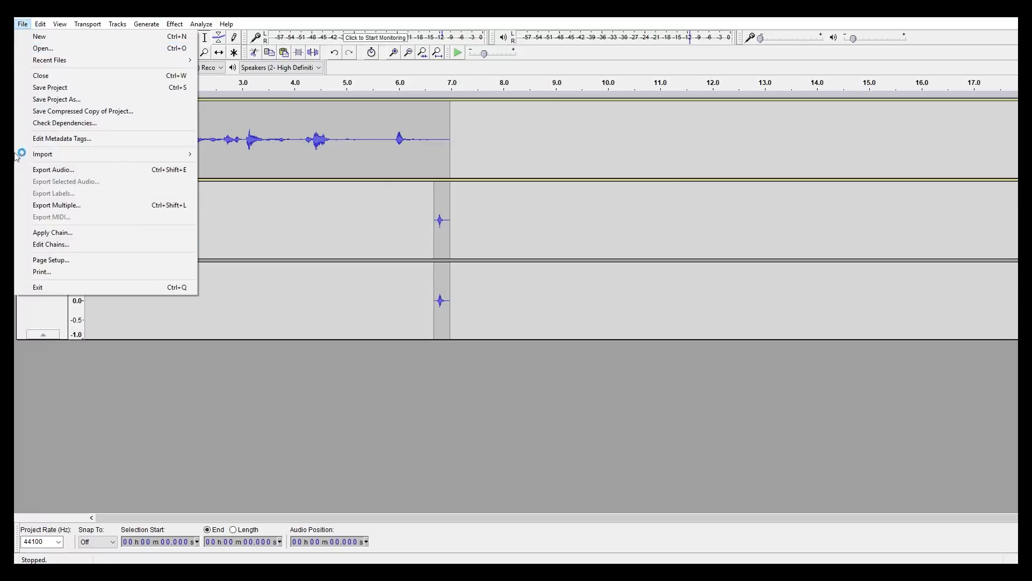
{"action": "left_click", "coordinate": [62, 171]}
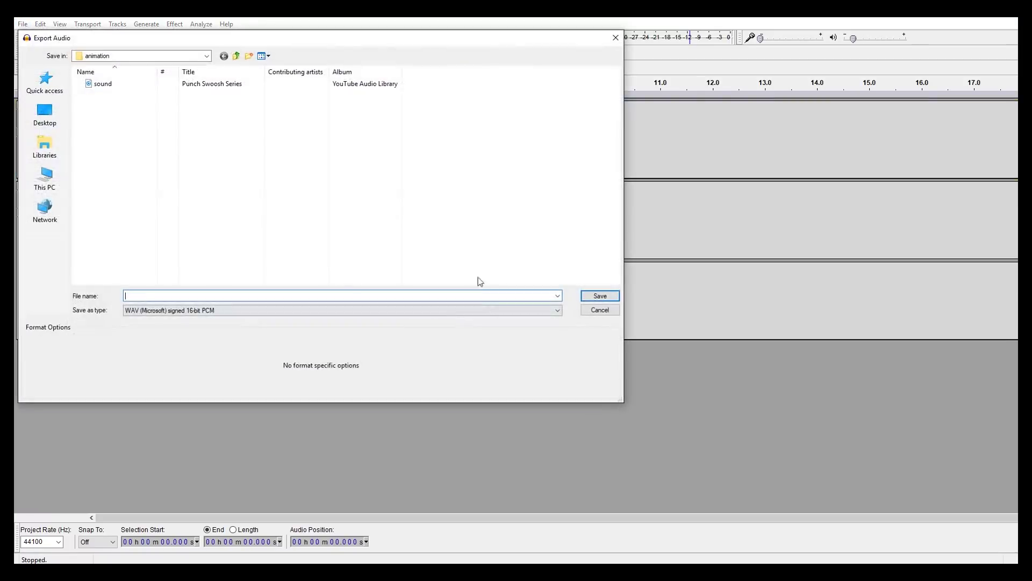
{"action": "left_click", "coordinate": [609, 305]}
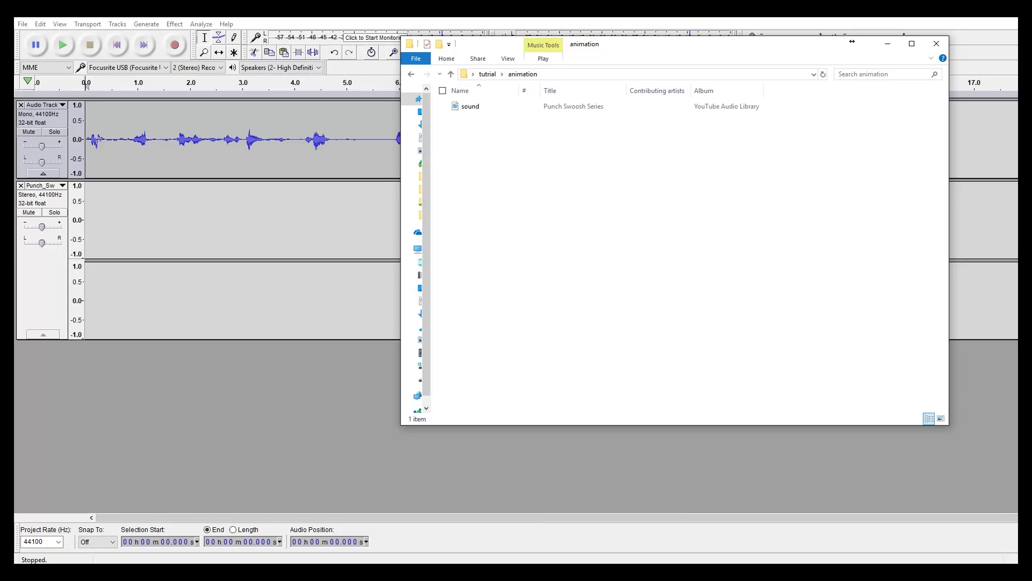
- Switch to The Levelator and select the sound file in the animation folder for it
{"action": "left_click", "coordinate": [457, 571]}
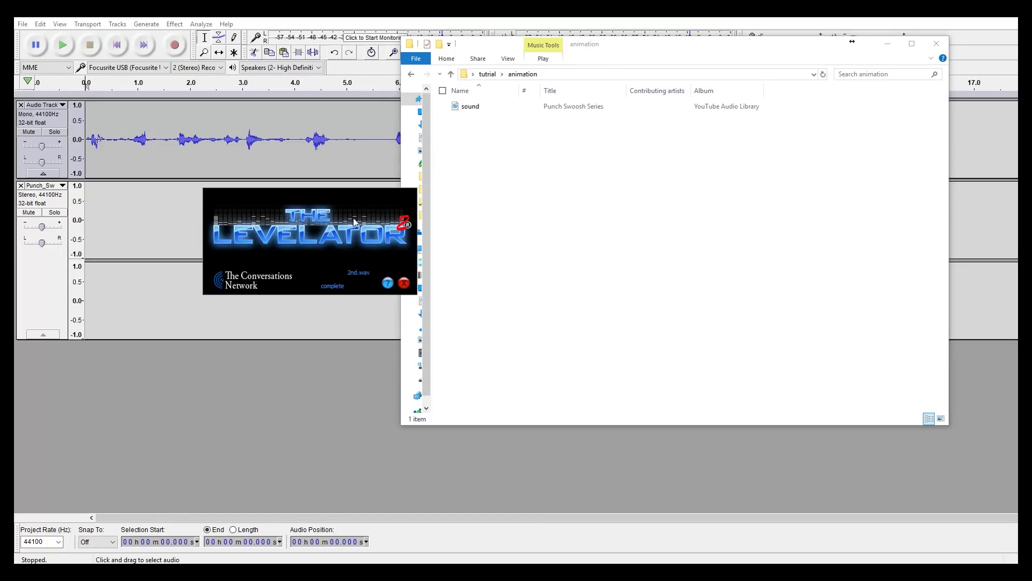
{"action": "left_click", "coordinate": [475, 108]}
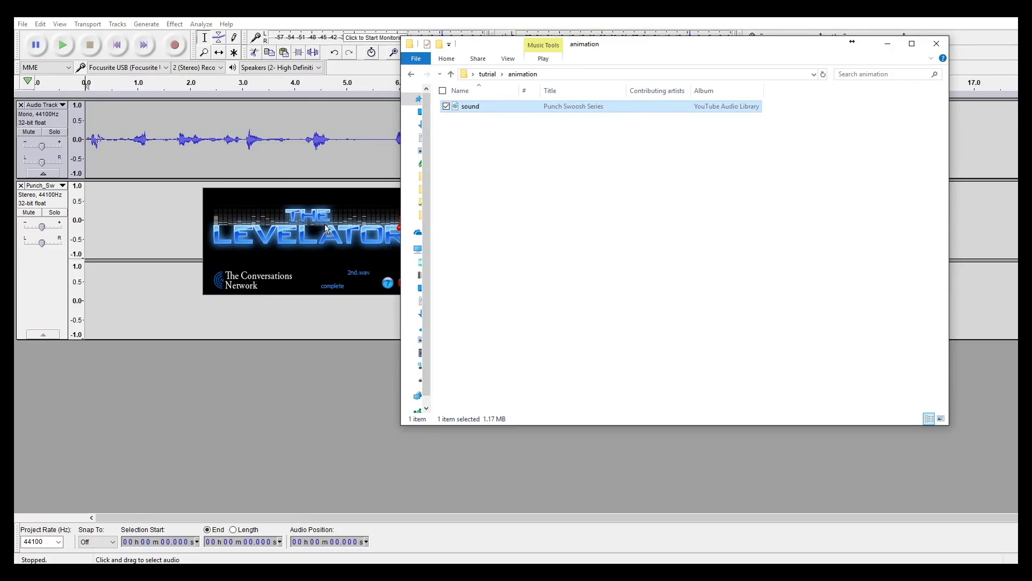
{"action": "left_click_drag", "start_coordinate": [326, 229], "coordinate": [316, 238]}
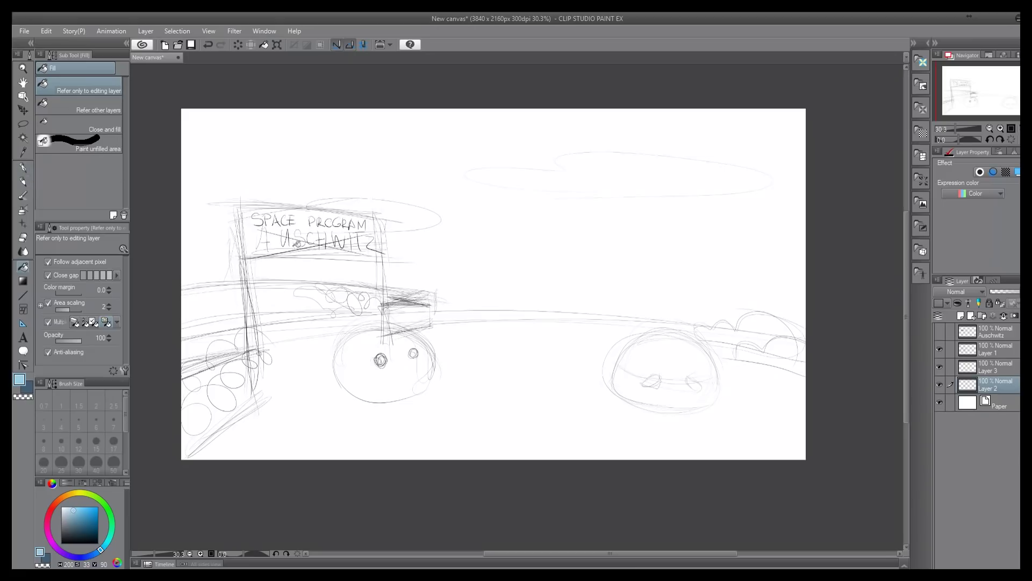
- In Clip Studio Paint, fill Layer 2 with light blue sky and draw a filled green hill along the sketched horizon on Layer 3
{"action": "left_click", "coordinate": [337, 243]}
{"action": "left_click", "coordinate": [988, 367]}
{"action": "left_click", "coordinate": [24, 167]}
{"action": "left_click", "coordinate": [110, 515]}
{"action": "left_click", "coordinate": [81, 515]}
{"action": "left_click_drag", "start_coordinate": [181, 336], "coordinate": [863, 348]}
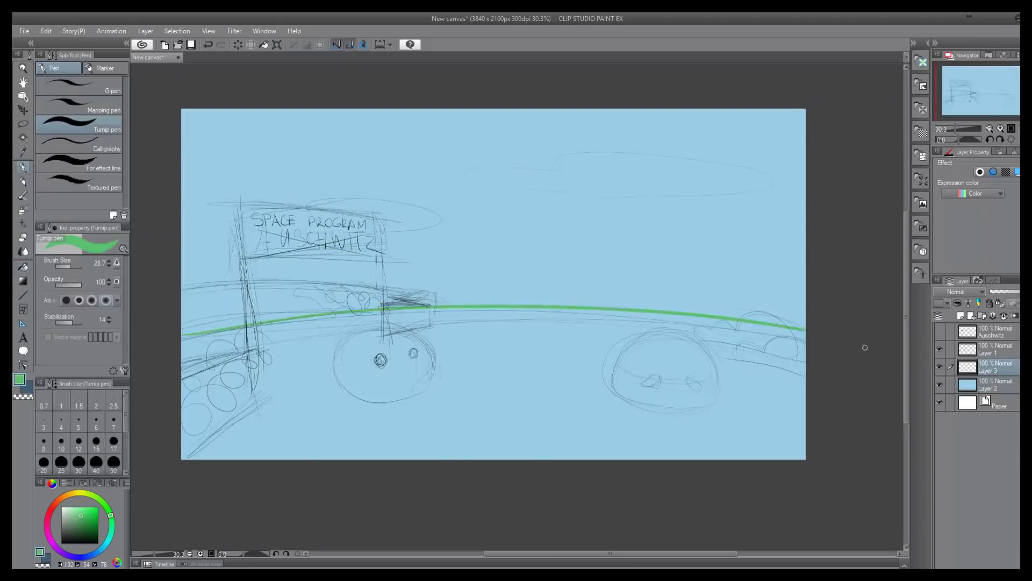
{"action": "left_click", "coordinate": [24, 267]}
{"action": "left_click", "coordinate": [523, 393]}
- Outline the two sketched clouds in white with the Turnip pen and fill them white
{"action": "key", "text": "p"}
{"action": "mouse_move", "coordinate": [469, 175]}
{"action": "left_mouse_down"}
{"action": "mouse_move", "coordinate": [620, 159]}
{"action": "mouse_move", "coordinate": [478, 184]}
{"action": "left_mouse_up"}
{"action": "mouse_move", "coordinate": [252, 222]}
{"action": "left_mouse_down"}
{"action": "mouse_move", "coordinate": [459, 219]}
{"action": "mouse_move", "coordinate": [250, 225]}
{"action": "left_mouse_up"}
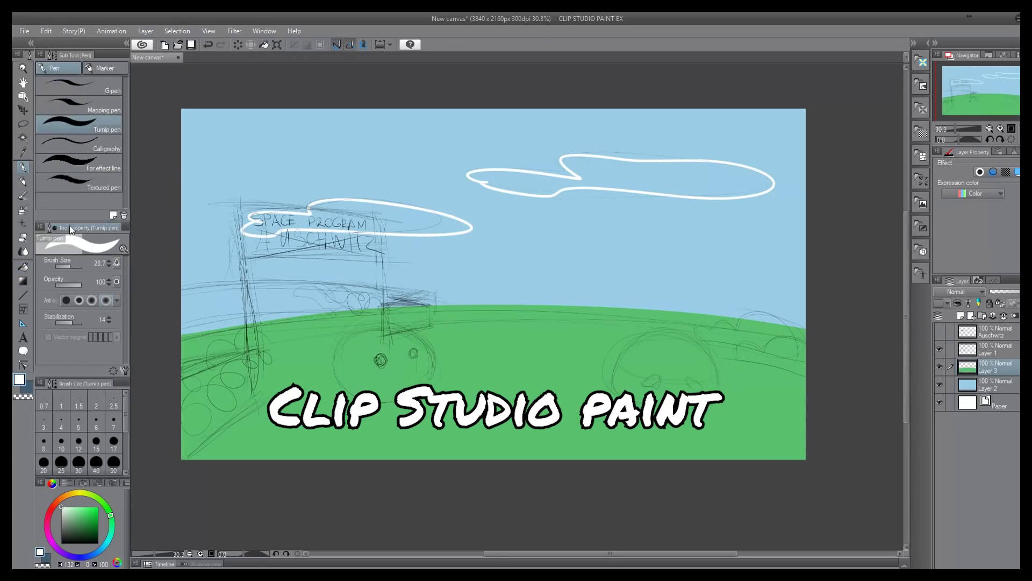
{"action": "left_click", "coordinate": [23, 266]}
{"action": "left_click", "coordinate": [350, 221]}
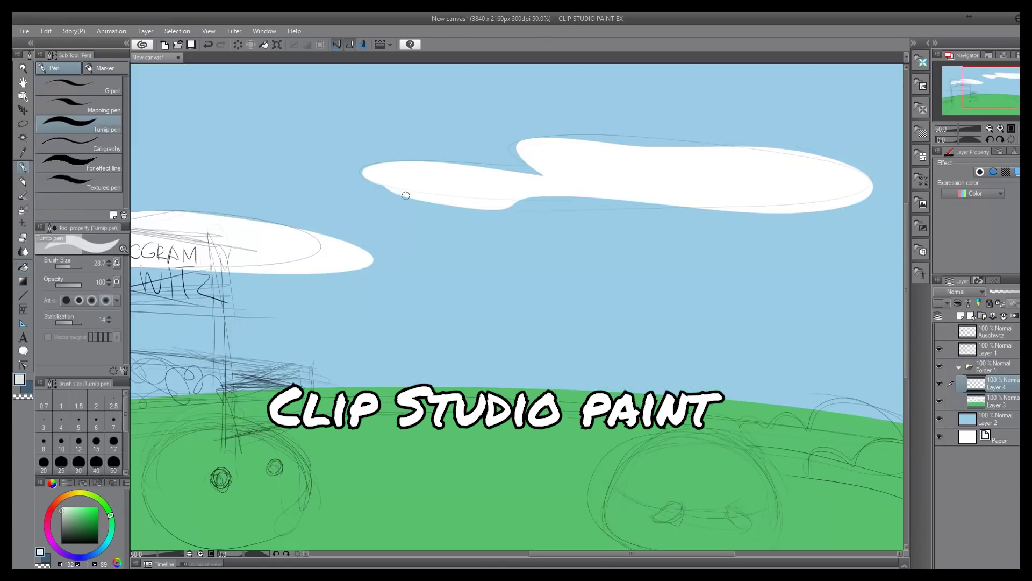
- Shade the undersides of both clouds on Layer 4 with filled light grey strips
{"action": "mouse_move", "coordinate": [406, 196]}
{"action": "left_mouse_down"}
{"action": "mouse_move", "coordinate": [597, 185]}
{"action": "mouse_move", "coordinate": [820, 204]}
{"action": "mouse_move", "coordinate": [865, 196]}
{"action": "left_mouse_up"}
{"action": "key", "text": "g"}
{"action": "left_click", "coordinate": [510, 202]}
{"action": "scroll", "coordinate": [509, 207], "scroll_direction": "down", "scroll_amount": 1}
{"action": "left_click_drag", "start_coordinate": [377, 215], "coordinate": [541, 216]}
{"action": "left_click", "coordinate": [23, 167]}
{"action": "mouse_move", "coordinate": [216, 262]}
{"action": "left_mouse_down"}
{"action": "mouse_move", "coordinate": [466, 248]}
{"action": "mouse_move", "coordinate": [510, 267]}
{"action": "left_mouse_up"}
{"action": "left_click", "coordinate": [23, 267]}
{"action": "left_click", "coordinate": [333, 258]}
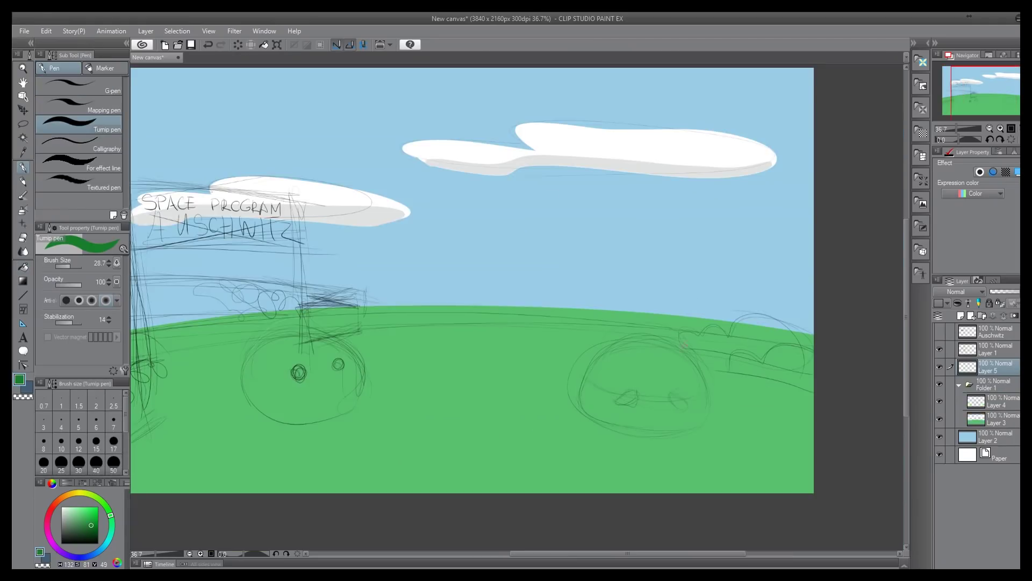
- Outline the rear bush at the hill's right end on Layer 5 and fill it with dark green
{"action": "mouse_move", "coordinate": [680, 336]}
{"action": "left_mouse_down"}
{"action": "mouse_move", "coordinate": [784, 329]}
{"action": "mouse_move", "coordinate": [817, 339]}
{"action": "left_mouse_up"}
{"action": "left_click_drag", "start_coordinate": [680, 347], "coordinate": [860, 382]}
{"action": "key", "text": "g"}
{"action": "left_click", "coordinate": [742, 336]}
- Outline and fill a second bush in a slightly darker green, in front of the first bush
{"action": "left_click", "coordinate": [89, 527]}
{"action": "key", "text": "p"}
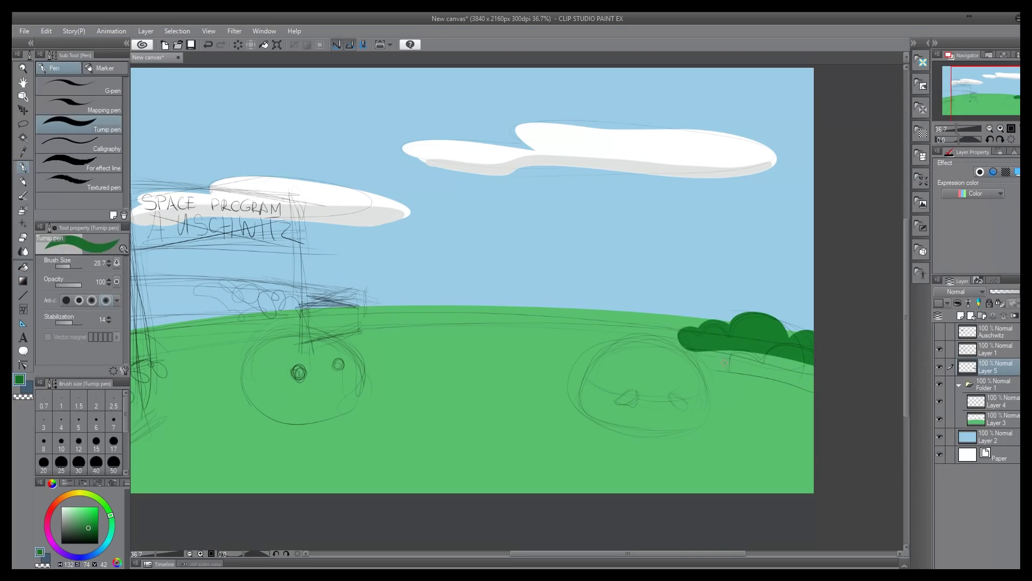
{"action": "left_click_drag", "start_coordinate": [734, 371], "coordinate": [814, 392]}
{"action": "key", "text": "g"}
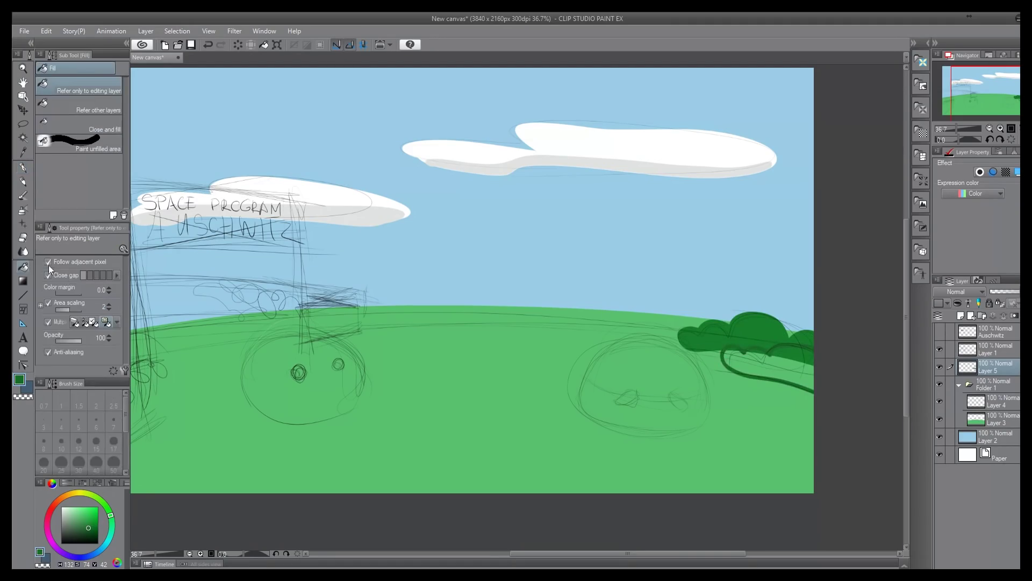
{"action": "left_click", "coordinate": [759, 352]}
{"action": "key", "text": "p"}
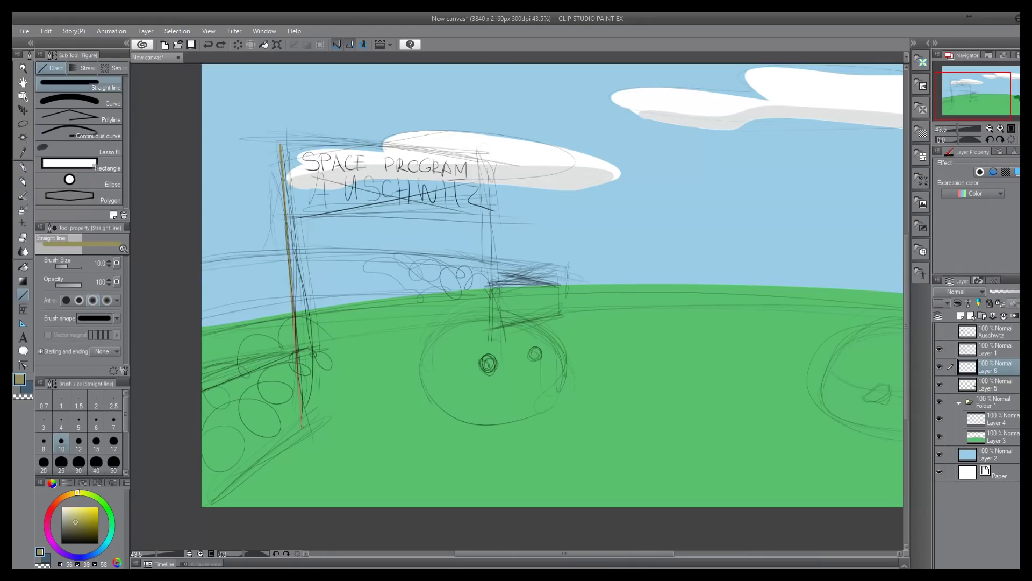
- Draw the olive wooden sign's posts and board over the sketch on Layer 6 with straight lines and fill them
{"action": "mouse_move", "coordinate": [297, 427]}
{"action": "left_mouse_down"}
{"action": "mouse_move", "coordinate": [280, 146]}
{"action": "mouse_move", "coordinate": [304, 420]}
{"action": "left_mouse_up"}
{"action": "left_click_drag", "start_coordinate": [305, 420], "coordinate": [298, 426]}
{"action": "key", "text": "g"}
{"action": "left_click", "coordinate": [291, 274]}
{"action": "key", "text": "u"}
{"action": "mouse_move", "coordinate": [478, 162]}
{"action": "left_mouse_down"}
{"action": "mouse_move", "coordinate": [489, 339]}
{"action": "mouse_move", "coordinate": [482, 161]}
{"action": "left_mouse_up"}
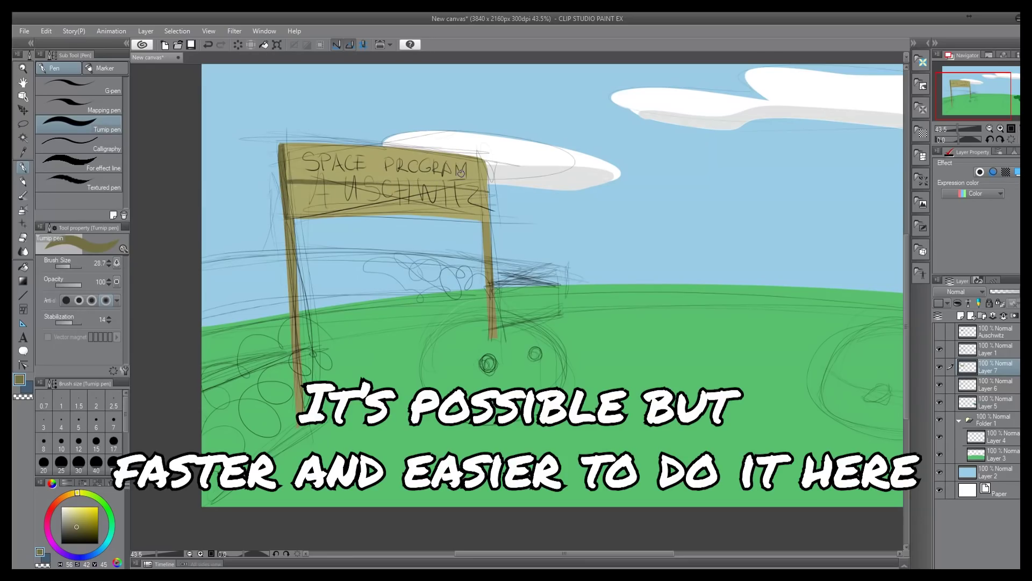
- Shade the sign on Layer 7 with darker olive strokes along the plank seam and the left edges of both posts
{"action": "left_click", "coordinate": [78, 531]}
{"action": "left_click_drag", "start_coordinate": [281, 182], "coordinate": [335, 184]}
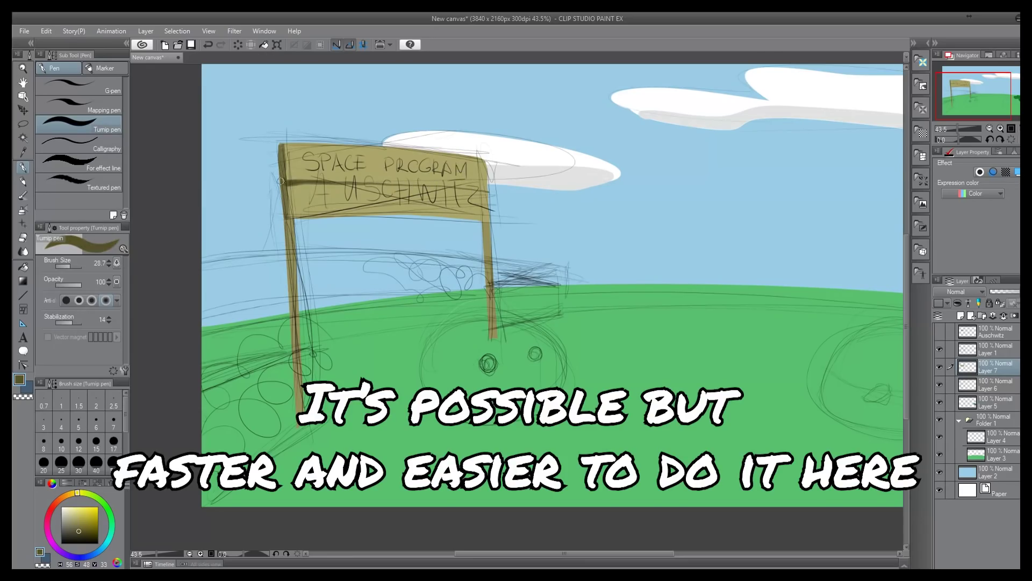
{"action": "left_click_drag", "start_coordinate": [279, 151], "coordinate": [295, 425]}
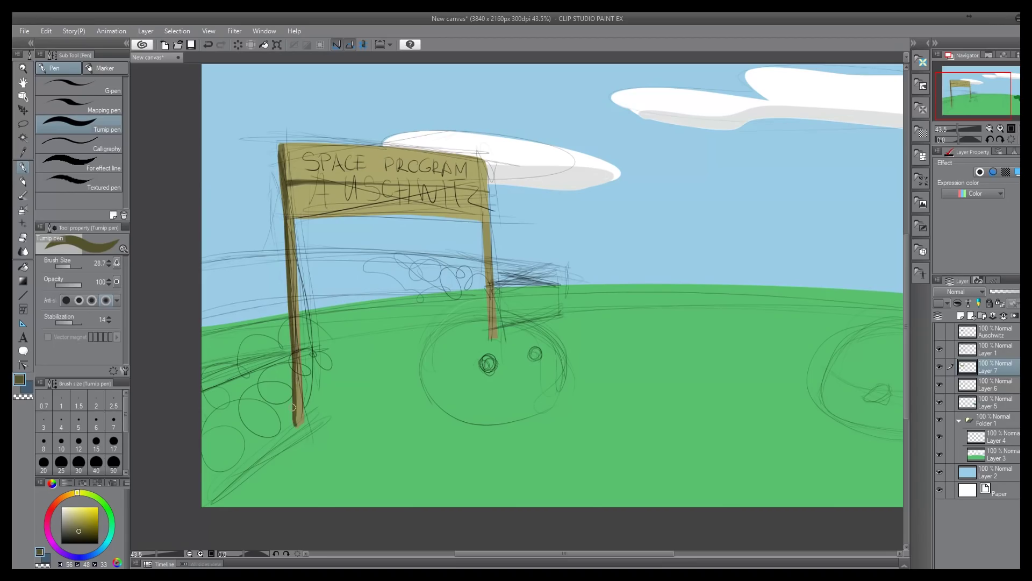
{"action": "left_click_drag", "start_coordinate": [482, 223], "coordinate": [490, 335]}
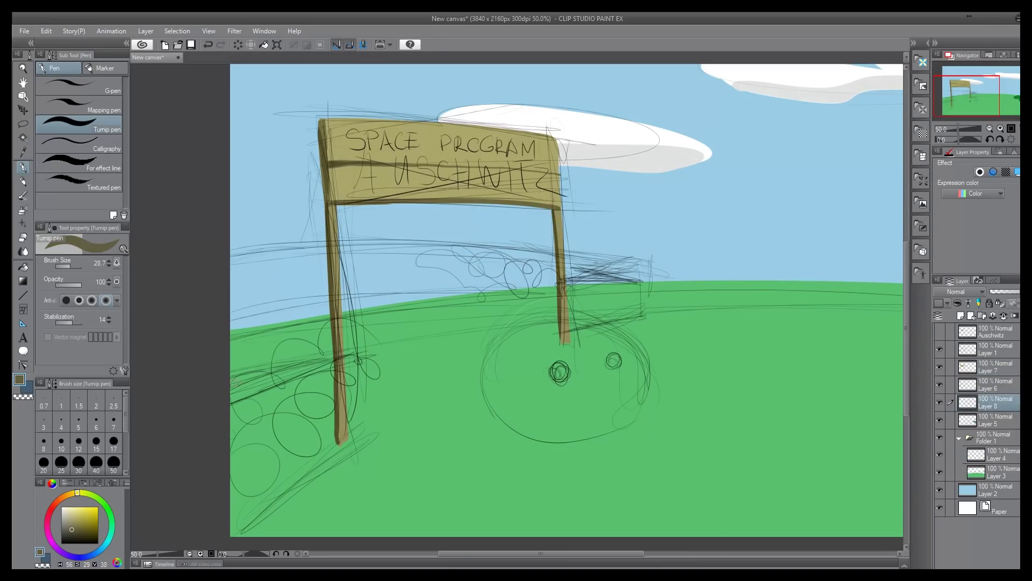
- Outline the low curved walls beside and behind the sign in brown on Layer 8 and fill them
{"action": "left_click_drag", "start_coordinate": [336, 352], "coordinate": [230, 388]}
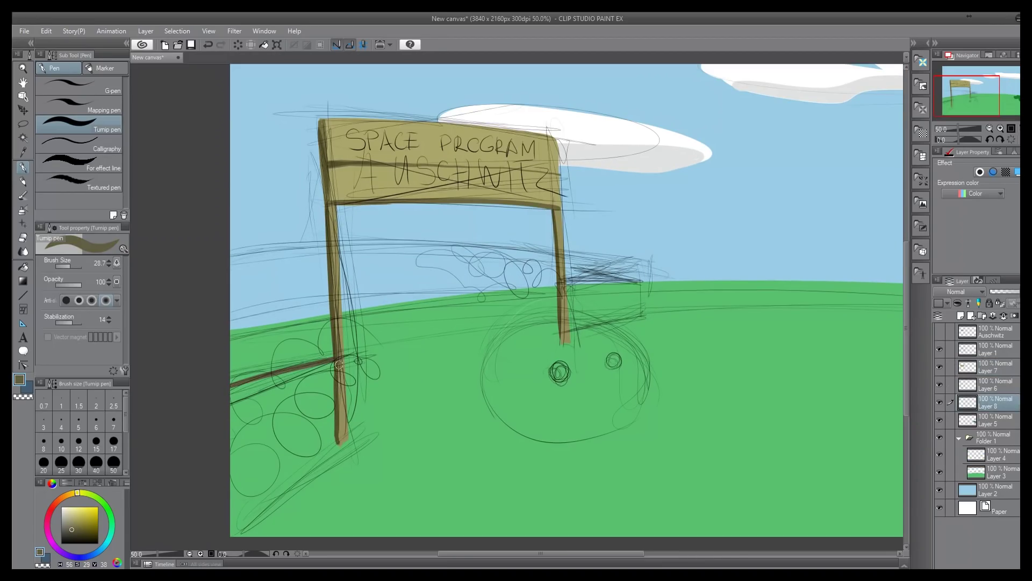
{"action": "left_click_drag", "start_coordinate": [342, 441], "coordinate": [171, 525]}
{"action": "mouse_move", "coordinate": [563, 279]}
{"action": "left_mouse_down"}
{"action": "mouse_move", "coordinate": [637, 276]}
{"action": "mouse_move", "coordinate": [641, 313]}
{"action": "mouse_move", "coordinate": [569, 334]}
{"action": "left_mouse_up"}
{"action": "mouse_move", "coordinate": [637, 272]}
{"action": "left_mouse_down"}
{"action": "mouse_move", "coordinate": [484, 265]}
{"action": "mouse_move", "coordinate": [231, 276]}
{"action": "left_mouse_up"}
{"action": "left_click_drag", "start_coordinate": [226, 331], "coordinate": [550, 310]}
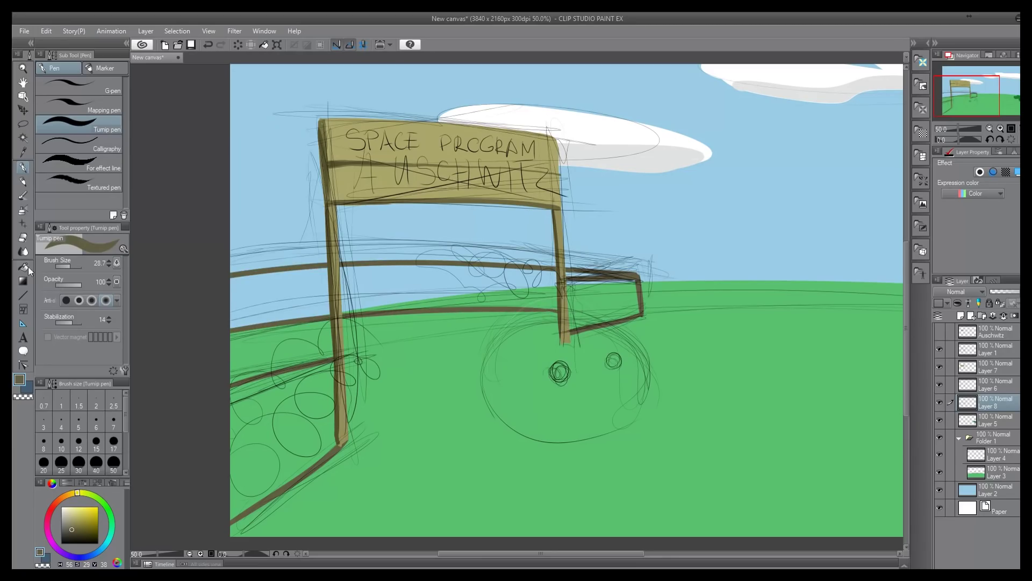
{"action": "left_click", "coordinate": [28, 267]}
{"action": "left_click", "coordinate": [282, 298]}
{"action": "left_click", "coordinate": [305, 434]}
- Paint lighter grey-brown top edges on the walls and hide the sketch on Layer 1
{"action": "left_click", "coordinate": [23, 167]}
{"action": "left_click", "coordinate": [66, 524]}
{"action": "mouse_move", "coordinate": [334, 358]}
{"action": "left_mouse_down"}
{"action": "mouse_move", "coordinate": [219, 390]}
{"action": "mouse_move", "coordinate": [238, 388]}
{"action": "left_mouse_up"}
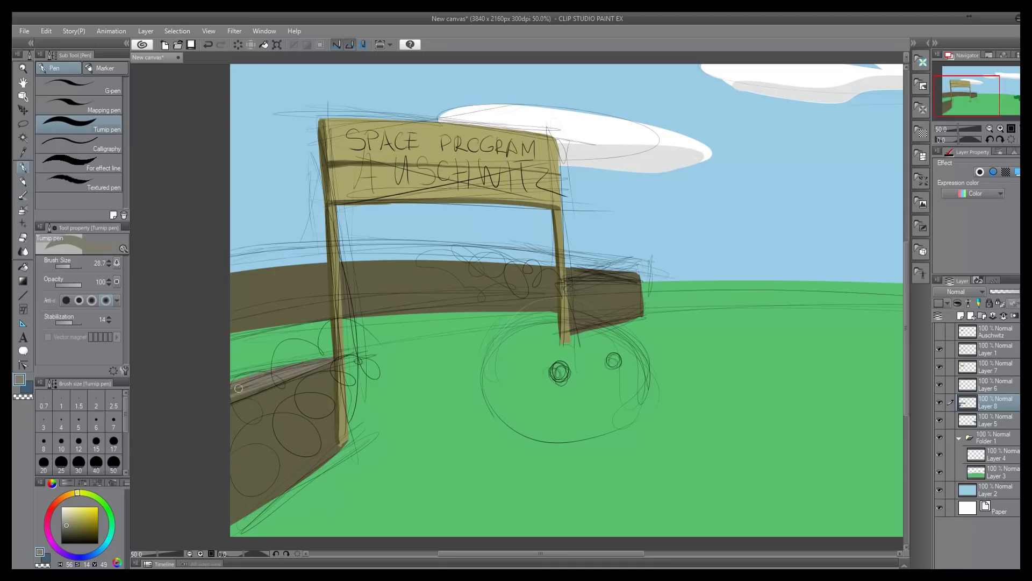
{"action": "left_click_drag", "start_coordinate": [572, 280], "coordinate": [632, 272]}
{"action": "left_click_drag", "start_coordinate": [632, 273], "coordinate": [218, 276]}
{"action": "scroll", "coordinate": [289, 246], "scroll_direction": "down", "scroll_amount": 1}
{"action": "left_click", "coordinate": [939, 350]}
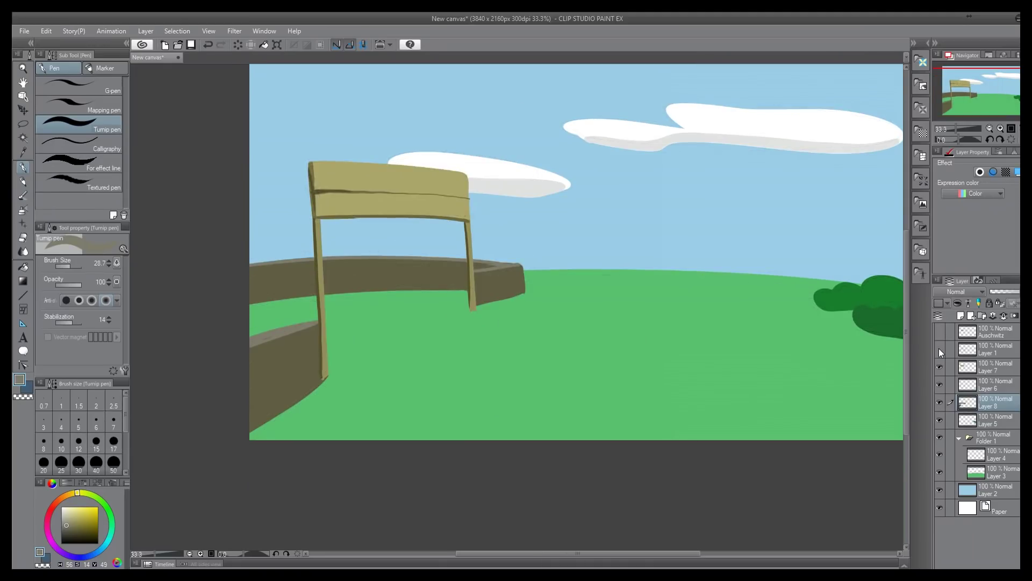
- Draw and fill black ground shadows below the walls on Layer 9 and lower the layer's opacity to 28%
{"action": "mouse_move", "coordinate": [148, 316]}
{"action": "left_mouse_down"}
{"action": "mouse_move", "coordinate": [420, 294]}
{"action": "mouse_move", "coordinate": [392, 309]}
{"action": "mouse_move", "coordinate": [495, 285]}
{"action": "left_mouse_up"}
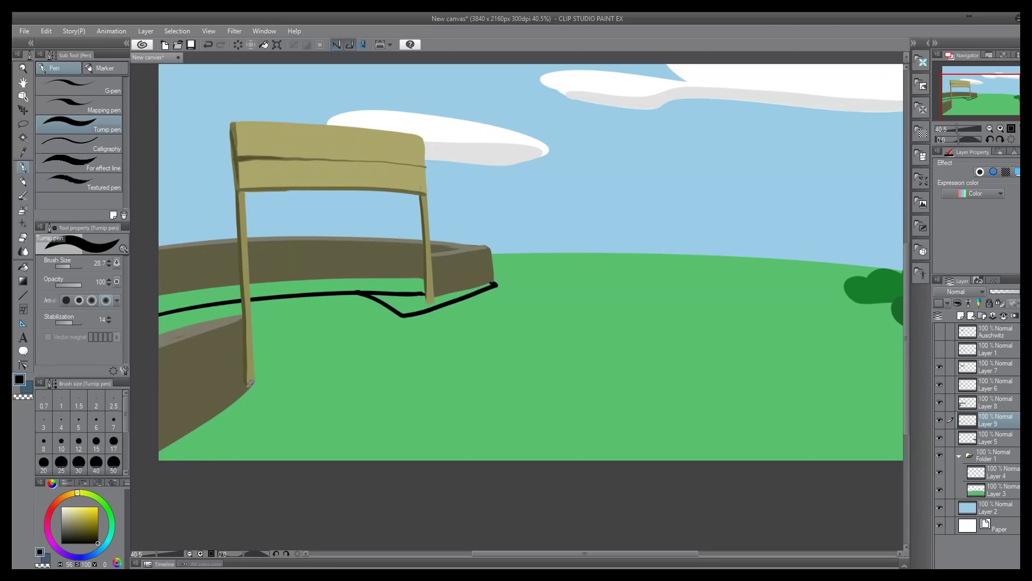
{"action": "left_click_drag", "start_coordinate": [251, 383], "coordinate": [201, 463]}
{"action": "left_click", "coordinate": [23, 267]}
{"action": "left_click", "coordinate": [213, 434]}
{"action": "left_click", "coordinate": [204, 297]}
{"action": "left_click", "coordinate": [328, 286]}
{"action": "left_click", "coordinate": [404, 304]}
{"action": "left_click", "coordinate": [1003, 291]}
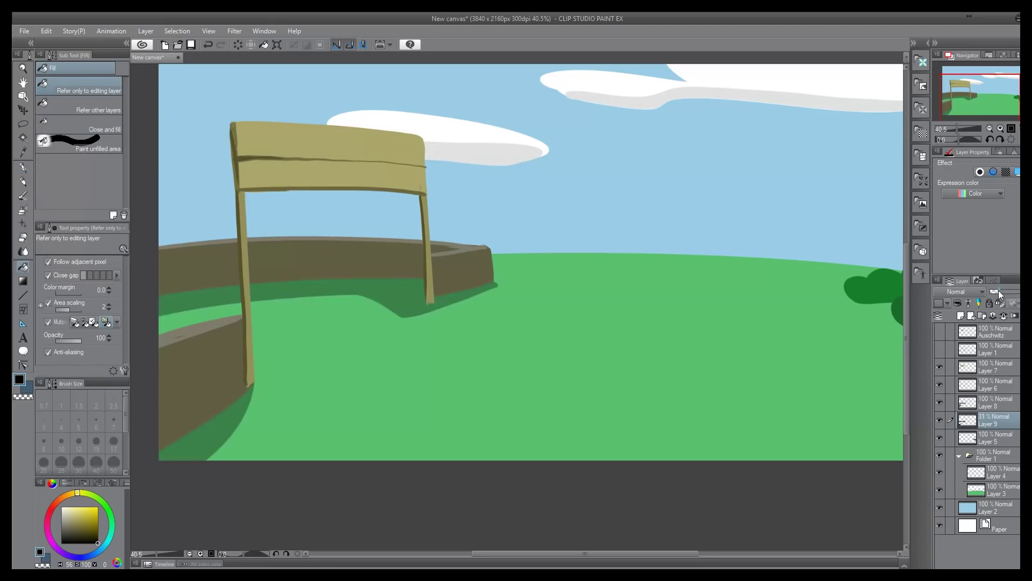
- Draw and fill a black shadow beneath the bushes on Layer 10 and lower the layer's opacity to 22%
{"action": "scroll", "coordinate": [597, 191], "scroll_direction": "down", "scroll_amount": 3}
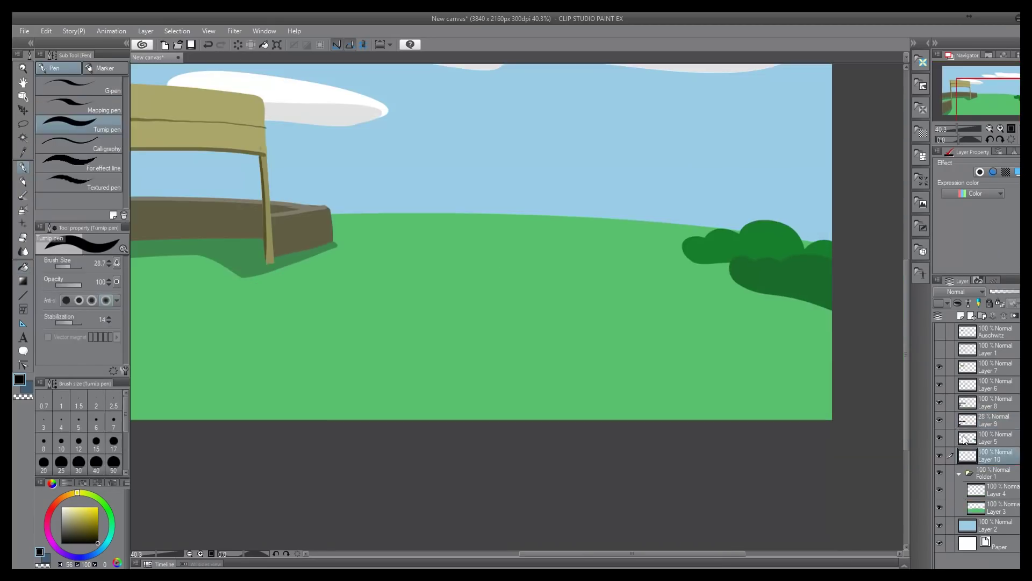
{"action": "mouse_move", "coordinate": [691, 262]}
{"action": "left_mouse_down"}
{"action": "mouse_move", "coordinate": [729, 292]}
{"action": "mouse_move", "coordinate": [832, 334]}
{"action": "left_mouse_up"}
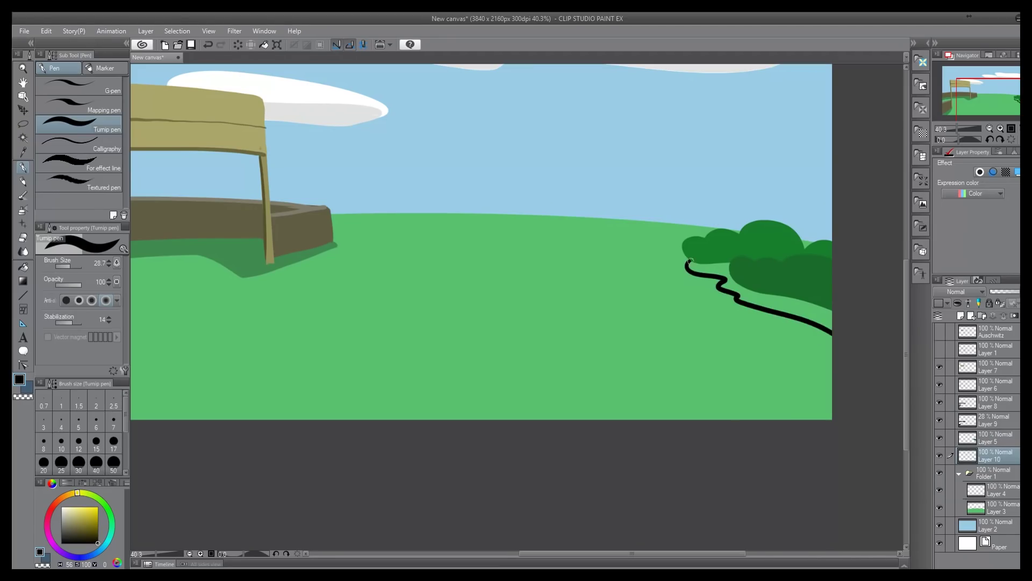
{"action": "left_click", "coordinate": [23, 267]}
{"action": "left_click", "coordinate": [751, 298]}
{"action": "left_click_drag", "start_coordinate": [1007, 292], "coordinate": [997, 292]}
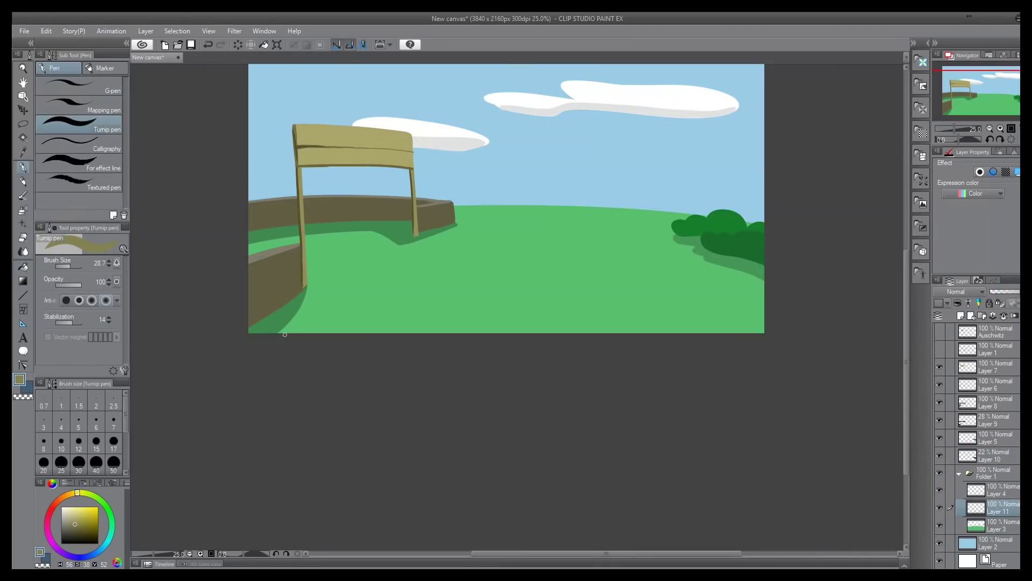
- Outline an olive-brown dirt patch along the foreground on Layer 11 and fill it
{"action": "left_click_drag", "start_coordinate": [333, 315], "coordinate": [723, 301]}
{"action": "key", "text": "g"}
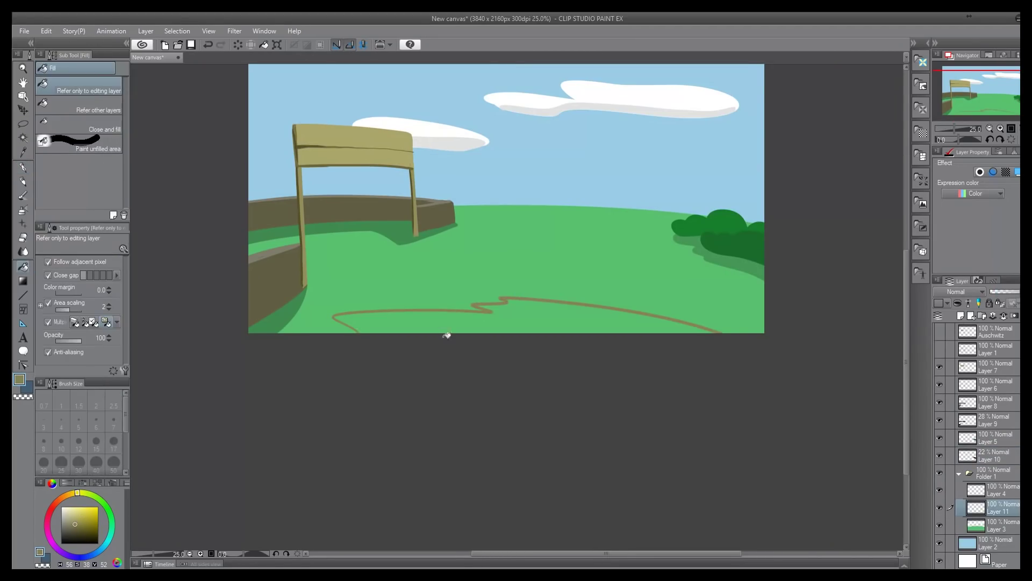
{"action": "left_click", "coordinate": [445, 328]}
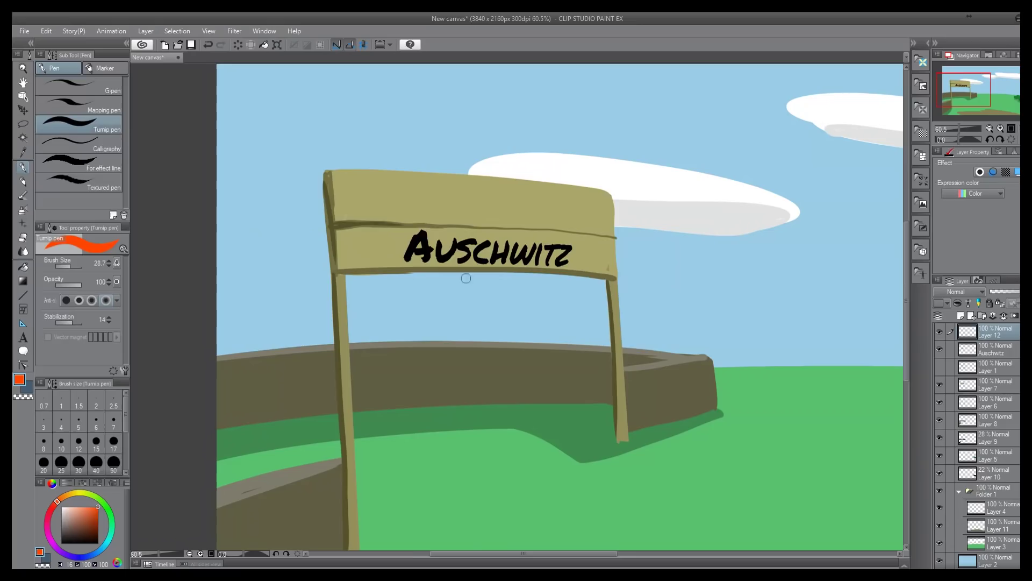
- On Layer 12, cross out the sign's lower text in orange-red and start hand-lettering SPACE PROGRAM on the upper plank
{"action": "left_click_drag", "start_coordinate": [409, 230], "coordinate": [568, 265]}
{"action": "left_click_drag", "start_coordinate": [373, 263], "coordinate": [576, 238]}
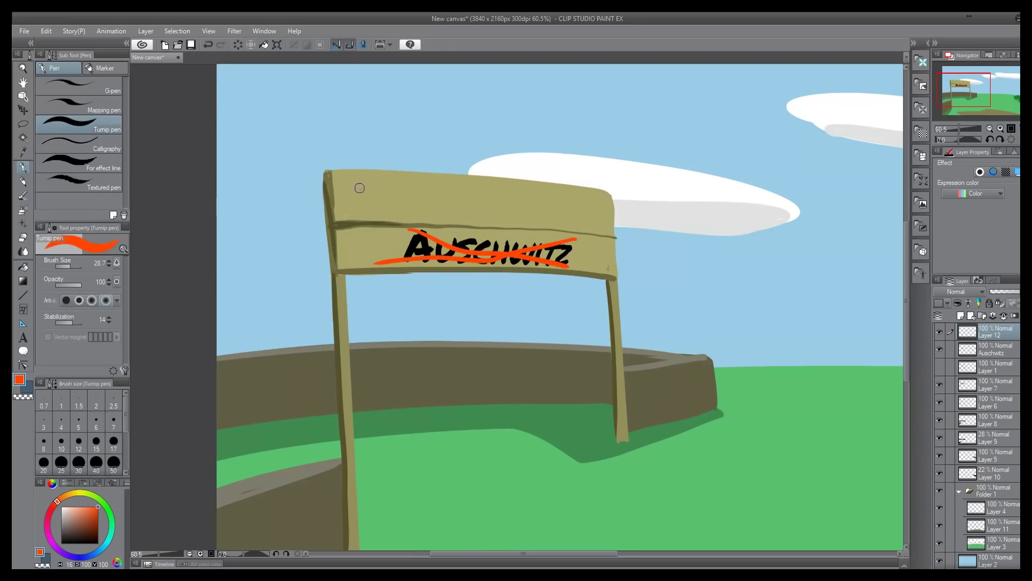
{"action": "left_click_drag", "start_coordinate": [369, 184], "coordinate": [352, 205]}
{"action": "mouse_move", "coordinate": [374, 183]}
{"action": "left_mouse_down"}
{"action": "mouse_move", "coordinate": [376, 206]}
{"action": "mouse_move", "coordinate": [377, 196]}
{"action": "left_mouse_up"}
{"action": "left_click_drag", "start_coordinate": [391, 205], "coordinate": [395, 184]}
{"action": "left_click_drag", "start_coordinate": [396, 184], "coordinate": [403, 206]}
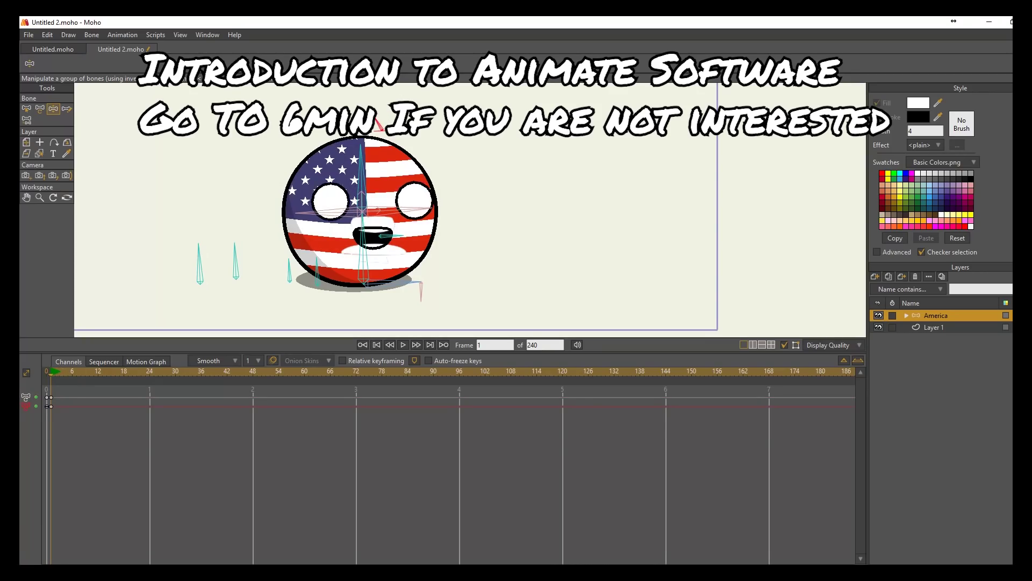
- In Moho, rotate the leftmost control bone flat to the left at frame 1 to turn the flag ball's face, and go to frame 9
{"action": "left_click_drag", "start_coordinate": [192, 260], "coordinate": [134, 286]}
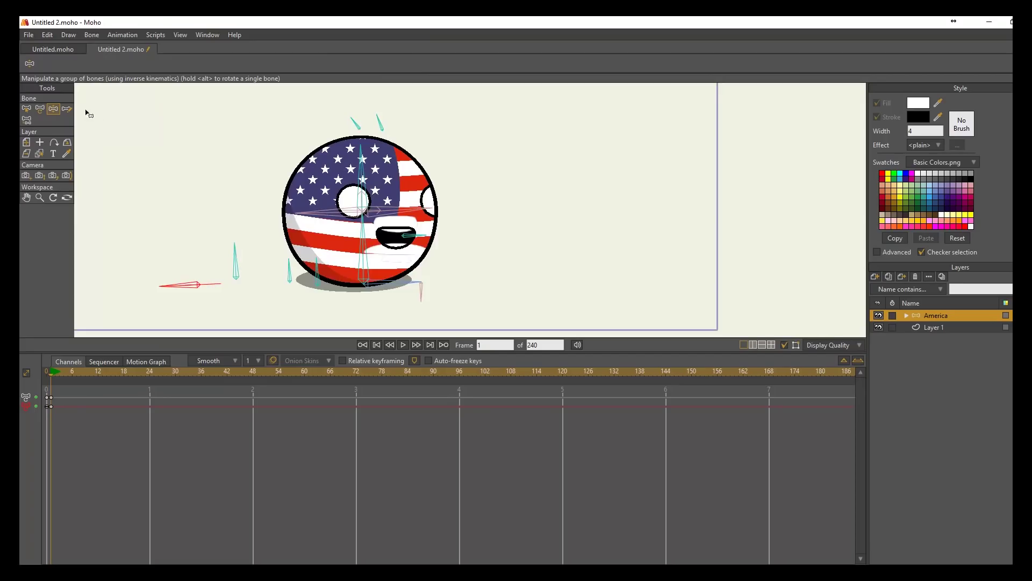
{"action": "scroll", "coordinate": [120, 111], "scroll_direction": "down", "scroll_amount": 1}
{"action": "left_click_drag", "start_coordinate": [82, 376], "coordinate": [85, 375]}
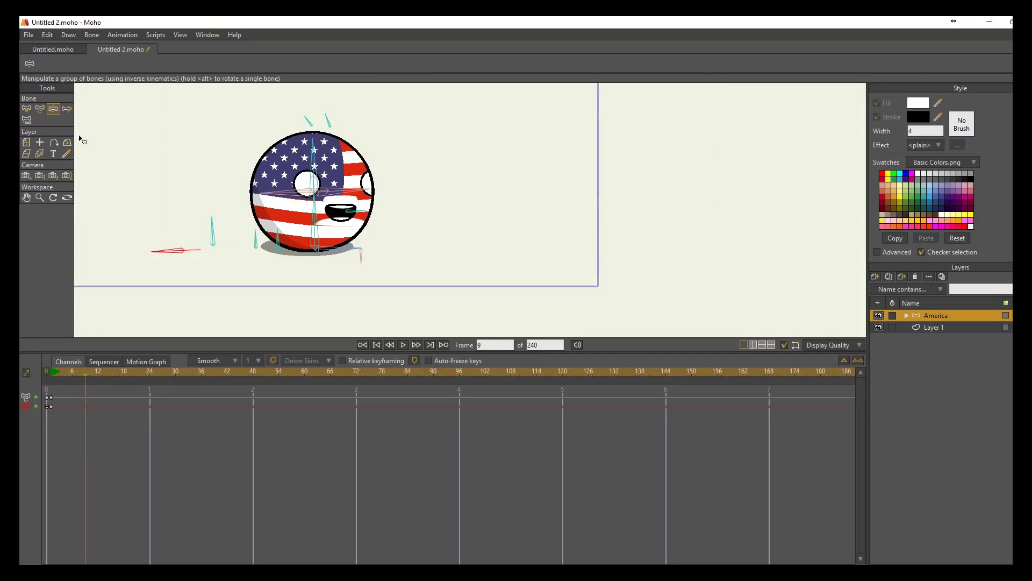
- Rotate the second control bone to point straight down at frame 38
{"action": "left_click_drag", "start_coordinate": [216, 239], "coordinate": [215, 303]}
{"action": "left_click", "coordinate": [210, 372]}
{"action": "left_click", "coordinate": [27, 153]}
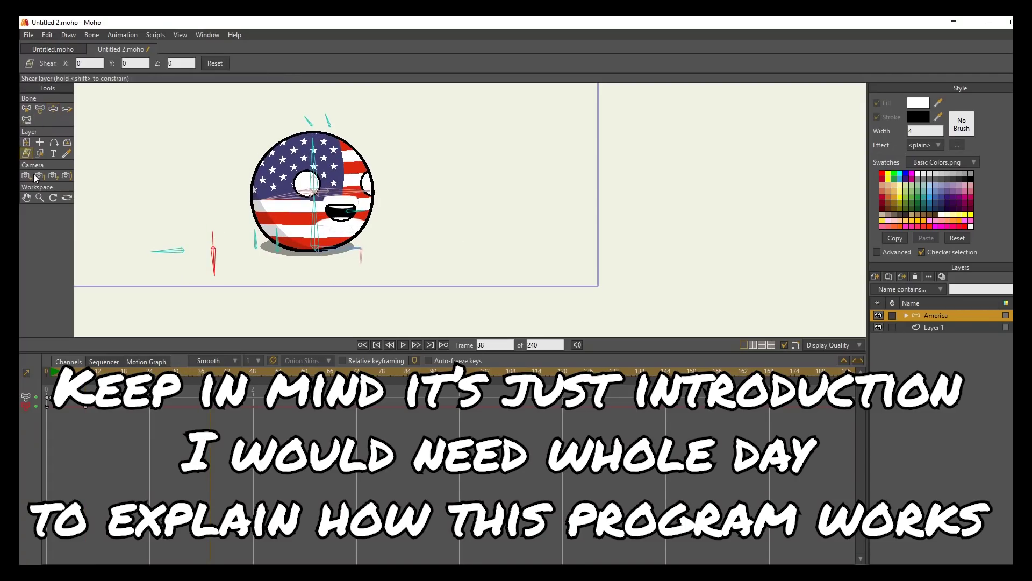
{"action": "left_click", "coordinate": [85, 371]}
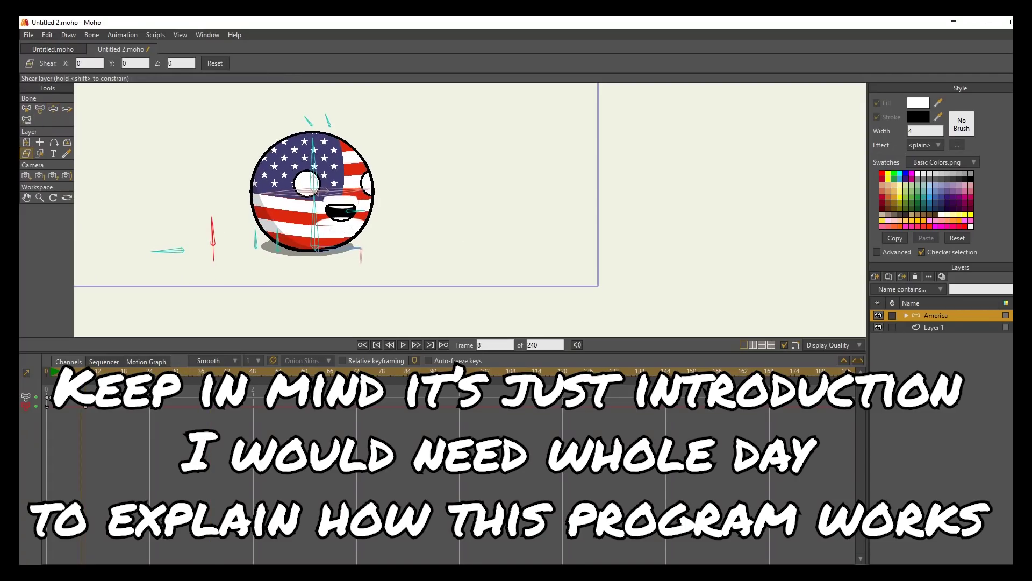
{"action": "left_click", "coordinate": [315, 180]}
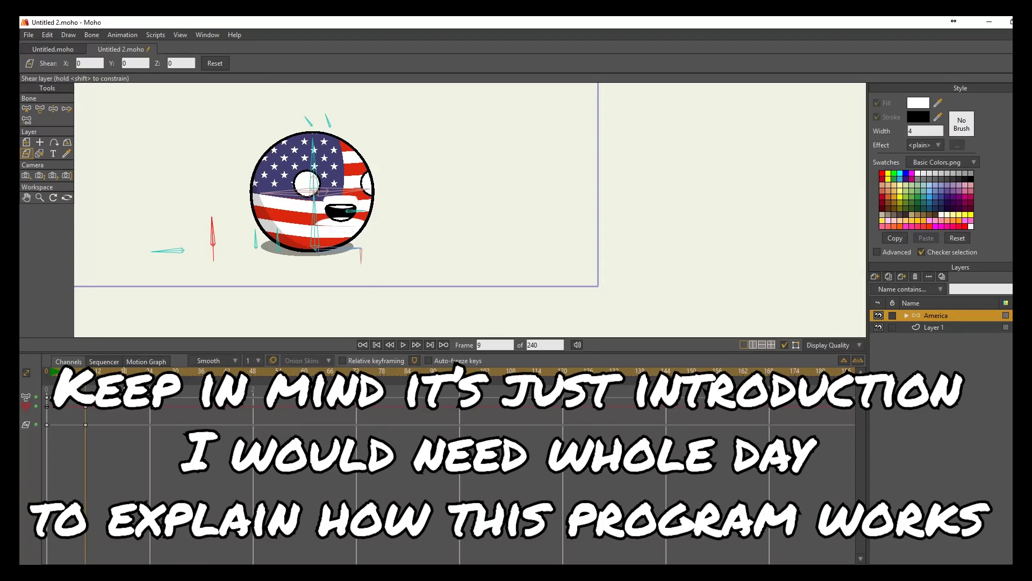
{"action": "key", "text": "ctrl+z"}
- Key the America layer's position at frame 9 and move the layer right to about X 1.51 at frame 38
{"action": "left_click", "coordinate": [26, 142]}
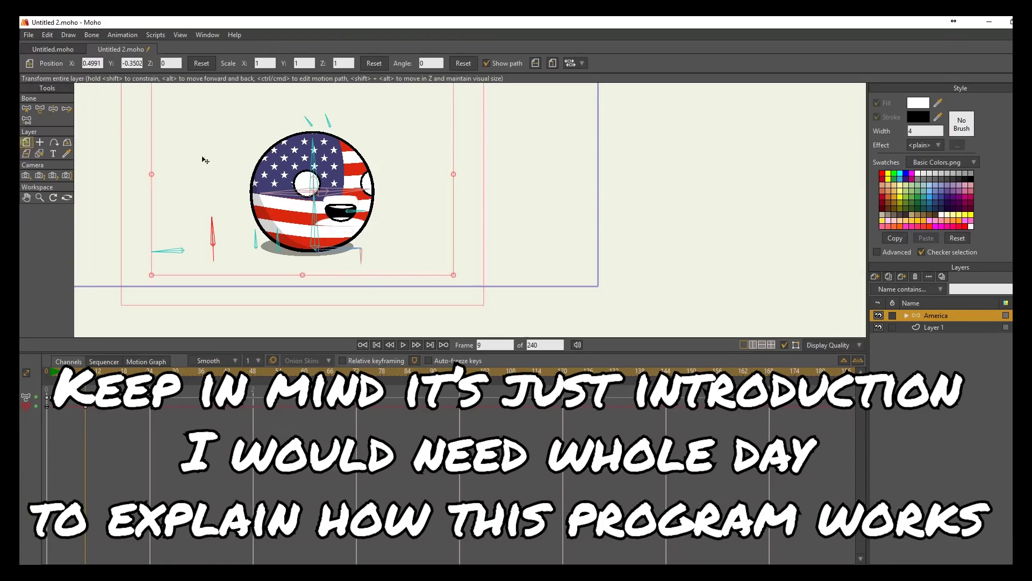
{"action": "left_click", "coordinate": [317, 194]}
{"action": "key", "text": "Right"}
{"action": "key", "text": "Right"}
{"action": "key", "text": "Right"}
{"action": "key", "text": "Right"}
{"action": "key", "text": "Right"}
{"action": "key", "text": "Right"}
{"action": "key", "text": "Right"}
{"action": "key", "text": "Right"}
{"action": "key", "text": "Right"}
{"action": "key", "text": "Right"}
{"action": "key", "text": "Right"}
{"action": "key", "text": "Right"}
{"action": "key", "text": "Right"}
{"action": "key", "text": "Right"}
{"action": "key", "text": "Right"}
{"action": "key", "text": "Right"}
{"action": "key", "text": "Right"}
{"action": "key", "text": "Right"}
{"action": "key", "text": "Right"}
{"action": "key", "text": "Right"}
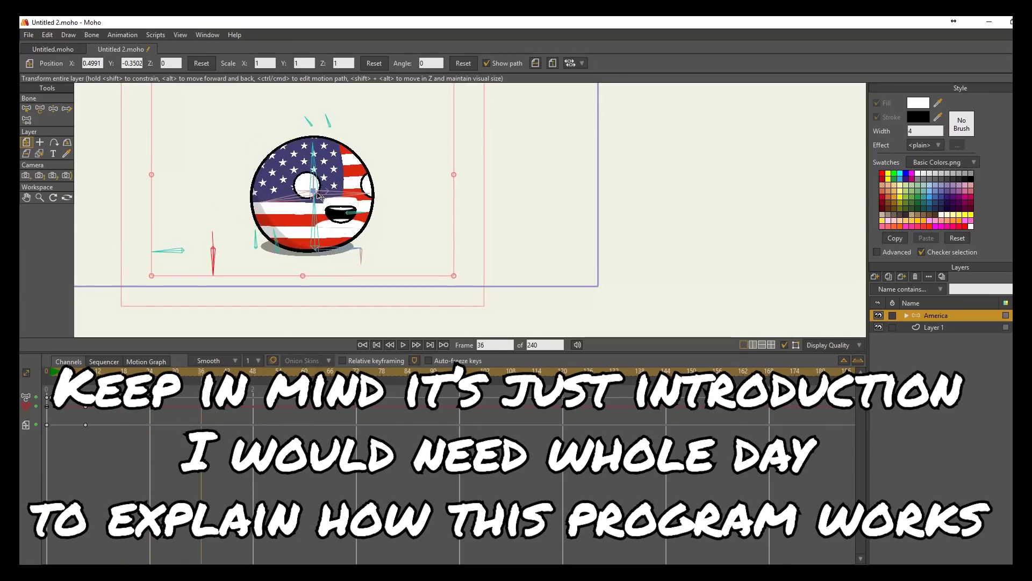
{"action": "key", "text": "space"}
{"action": "left_click_drag", "start_coordinate": [318, 196], "coordinate": [475, 194]}
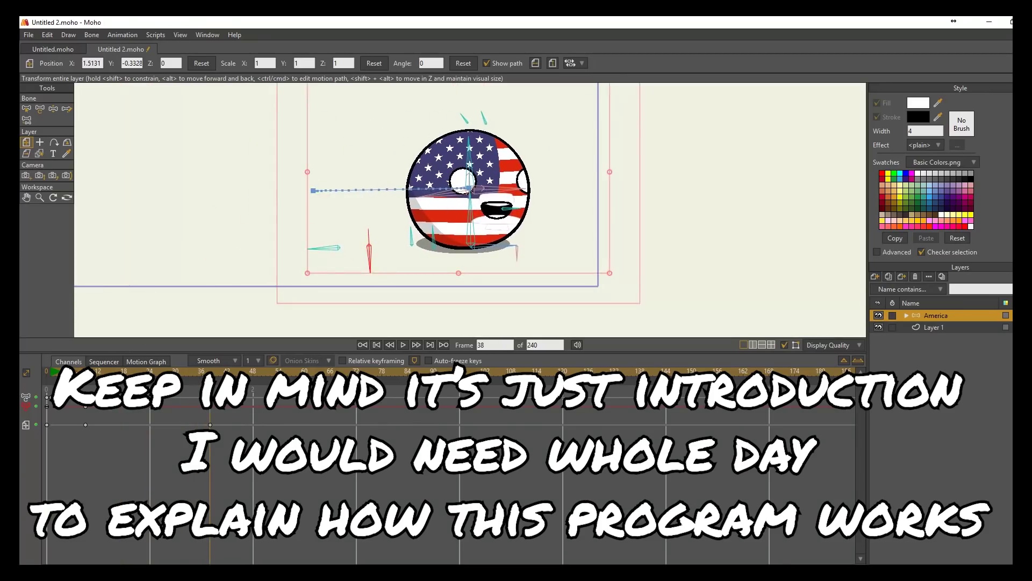
- Play back the sliding movement and delete the bone and layer keyframes at frames 9 and 38
{"action": "left_click", "coordinate": [403, 345]}
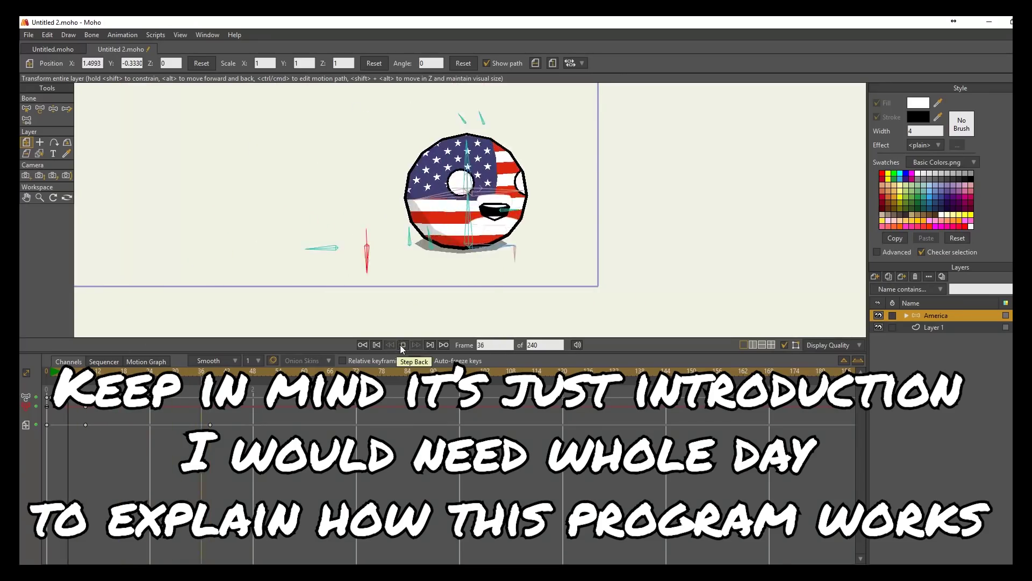
{"action": "left_click", "coordinate": [402, 346]}
{"action": "left_click_drag", "start_coordinate": [81, 371], "coordinate": [175, 370]}
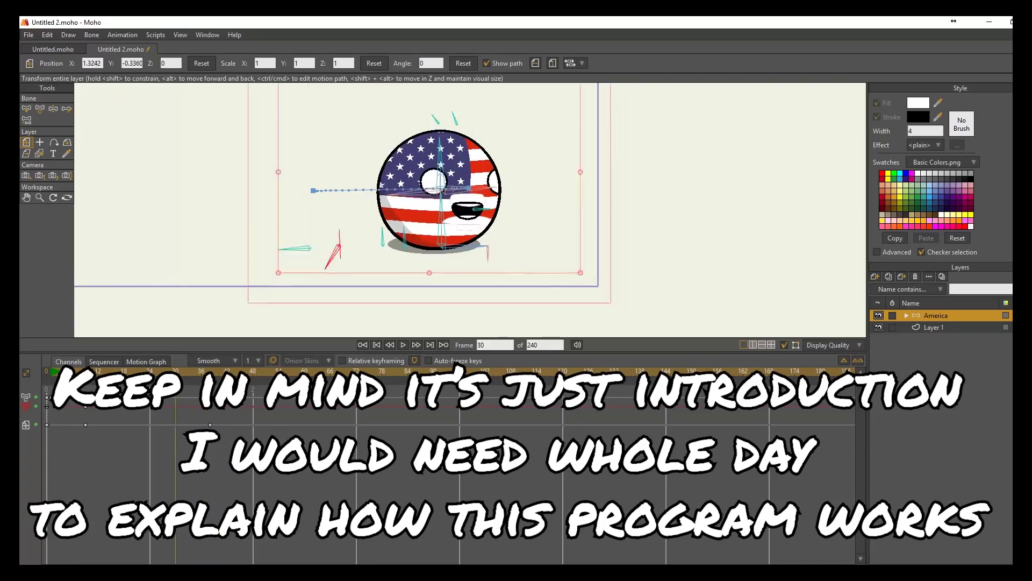
{"action": "left_click", "coordinate": [405, 345]}
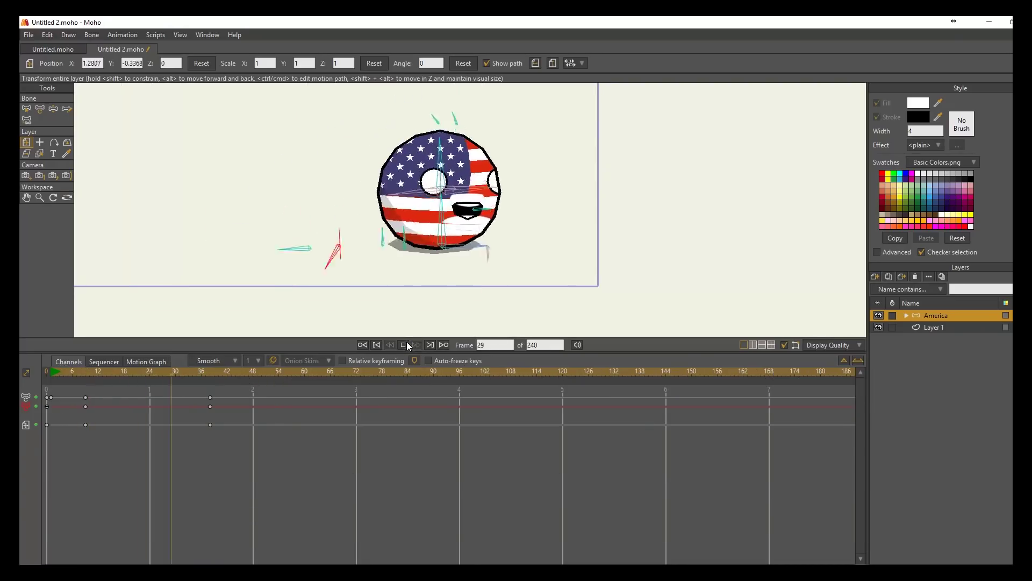
{"action": "left_click", "coordinate": [407, 342]}
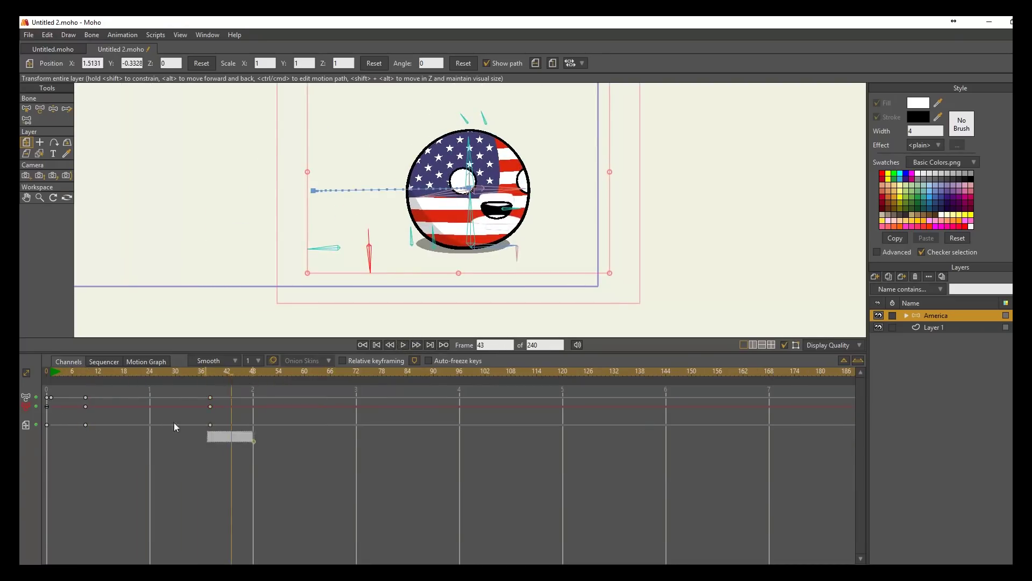
{"action": "left_click_drag", "start_coordinate": [173, 423], "coordinate": [75, 389]}
{"action": "key", "text": "Delete"}
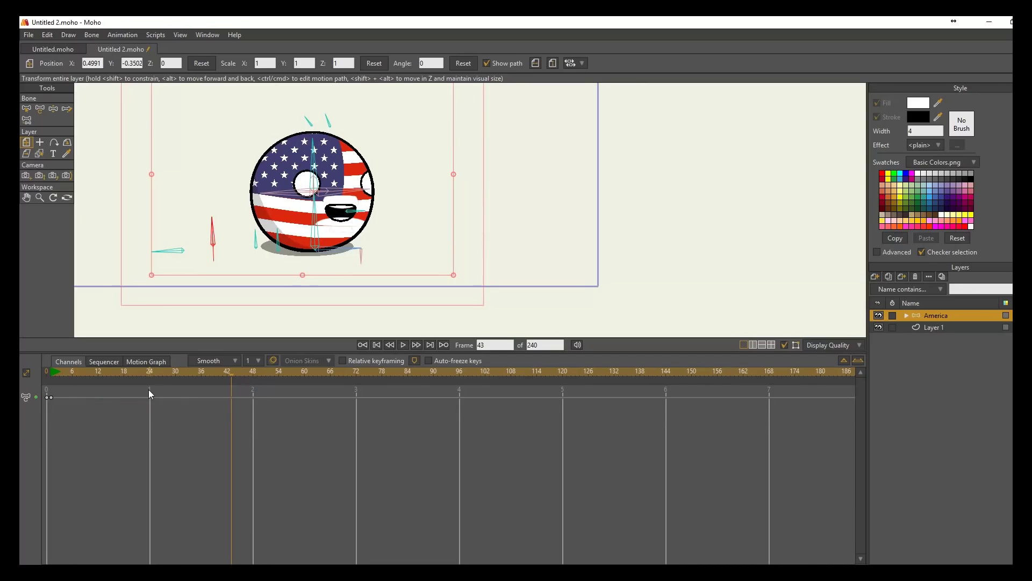
- At frame 14, rotate the body bone so the ball leans left and key the second control bone pointing up
{"action": "left_click_drag", "start_coordinate": [80, 372], "coordinate": [107, 372]}
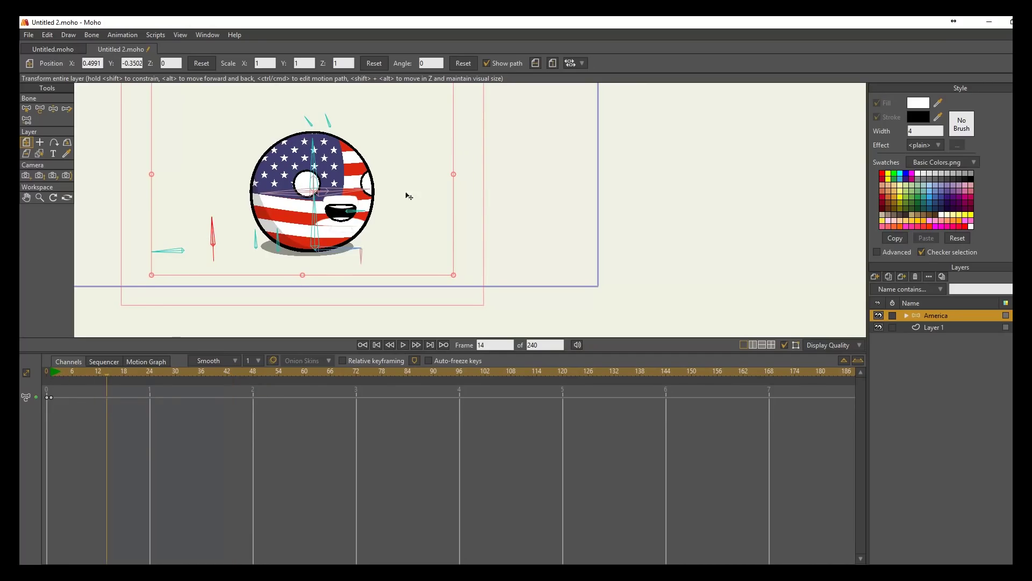
{"action": "scroll", "coordinate": [99, 99], "scroll_direction": "up", "scroll_amount": 1}
{"action": "left_click", "coordinate": [53, 109]}
{"action": "left_click", "coordinate": [347, 233]}
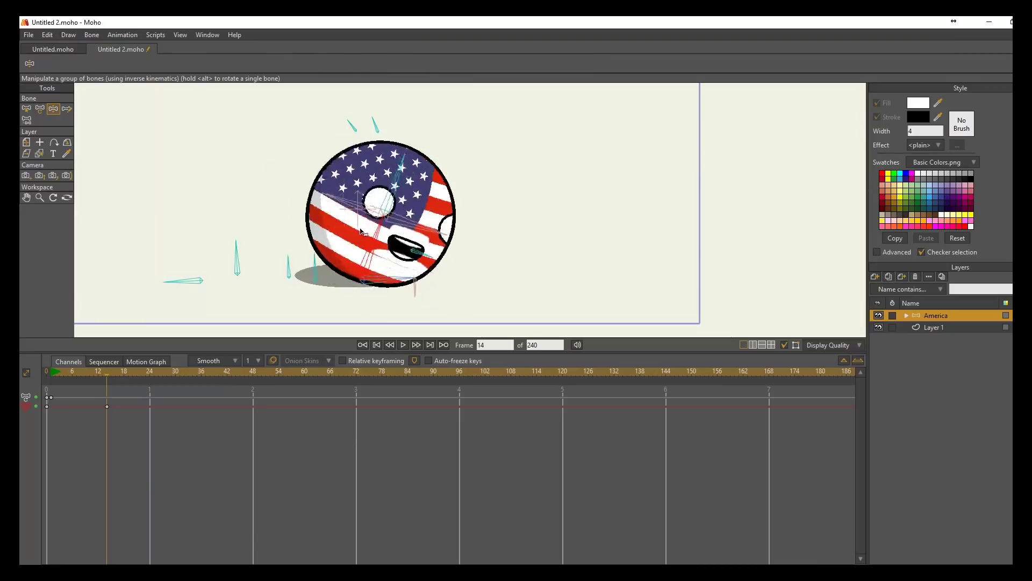
{"action": "mouse_move", "coordinate": [226, 260]}
{"action": "left_mouse_down"}
{"action": "mouse_move", "coordinate": [279, 312]}
{"action": "mouse_move", "coordinate": [228, 269]}
{"action": "mouse_move", "coordinate": [205, 233]}
{"action": "mouse_move", "coordinate": [295, 271]}
{"action": "mouse_move", "coordinate": [303, 287]}
{"action": "left_mouse_up"}
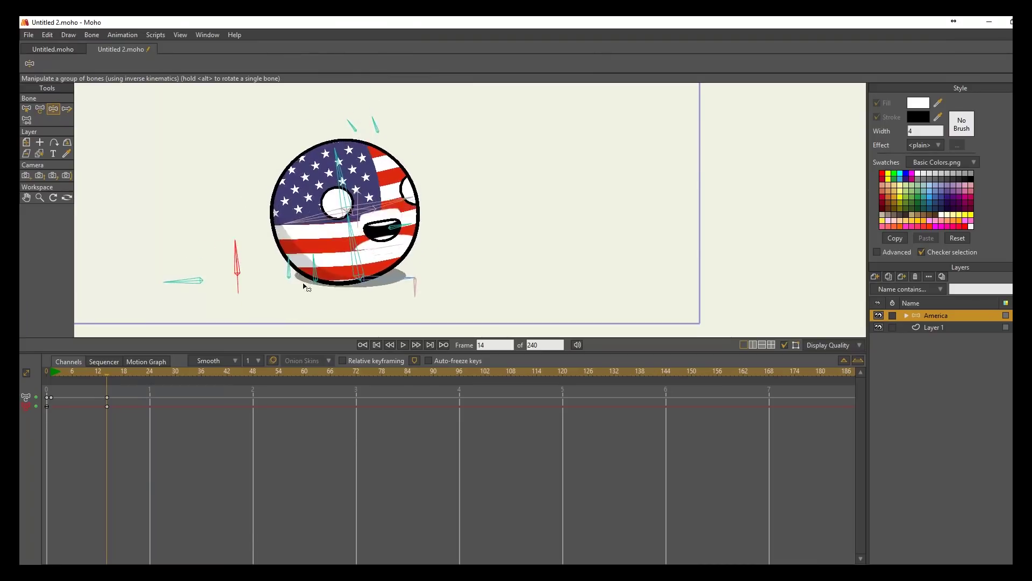
- Rotate the second control bone to point down at frame 34 and play back the motion
{"action": "left_click_drag", "start_coordinate": [184, 372], "coordinate": [193, 372]}
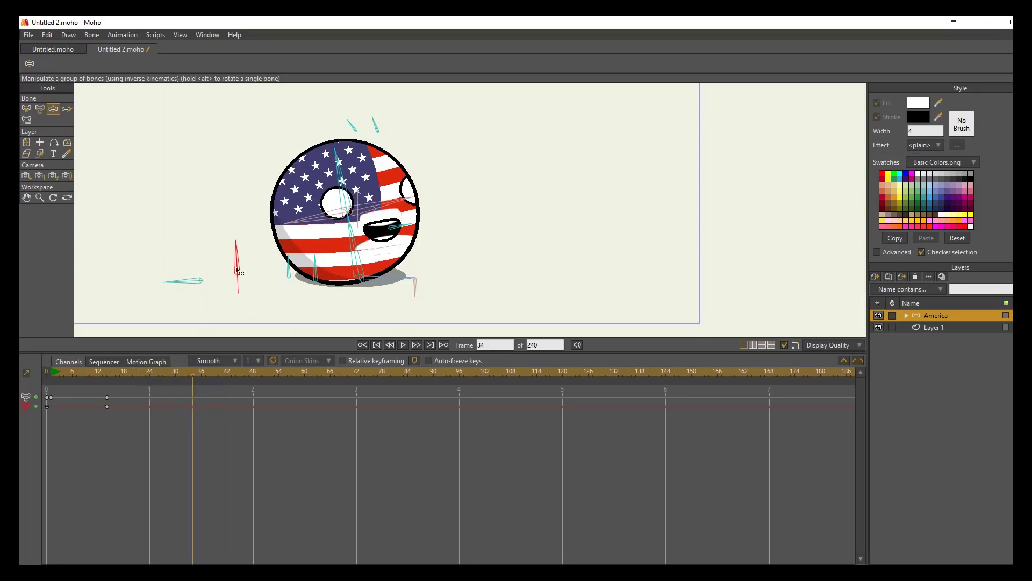
{"action": "left_click_drag", "start_coordinate": [236, 260], "coordinate": [370, 320]}
{"action": "left_click", "coordinate": [403, 345]}
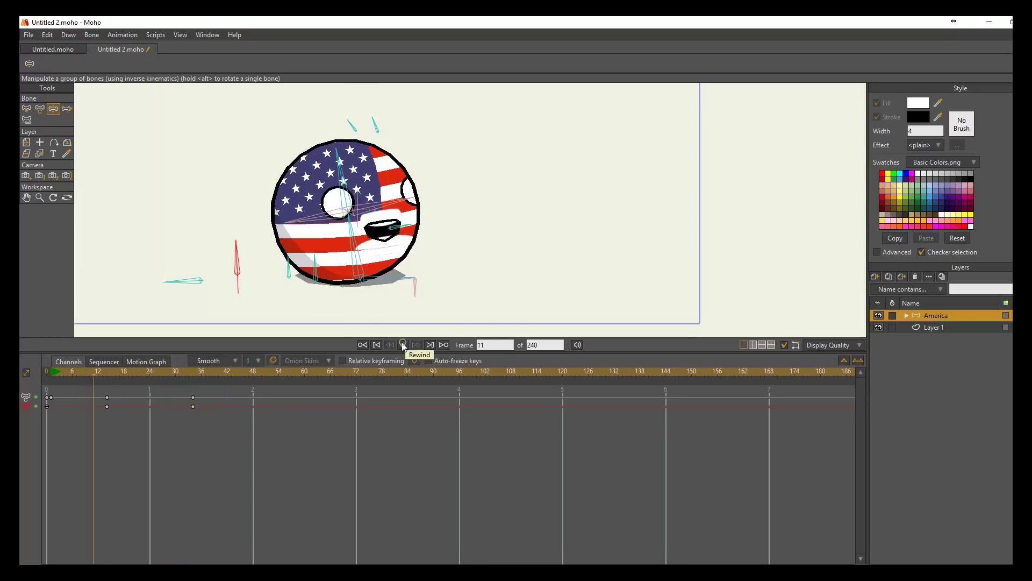
{"action": "left_click", "coordinate": [404, 346]}
- At frame 40, rotate the body bone upright and the squash bone to flatten the ball, and preview the animation
{"action": "left_click_drag", "start_coordinate": [346, 236], "coordinate": [356, 236]}
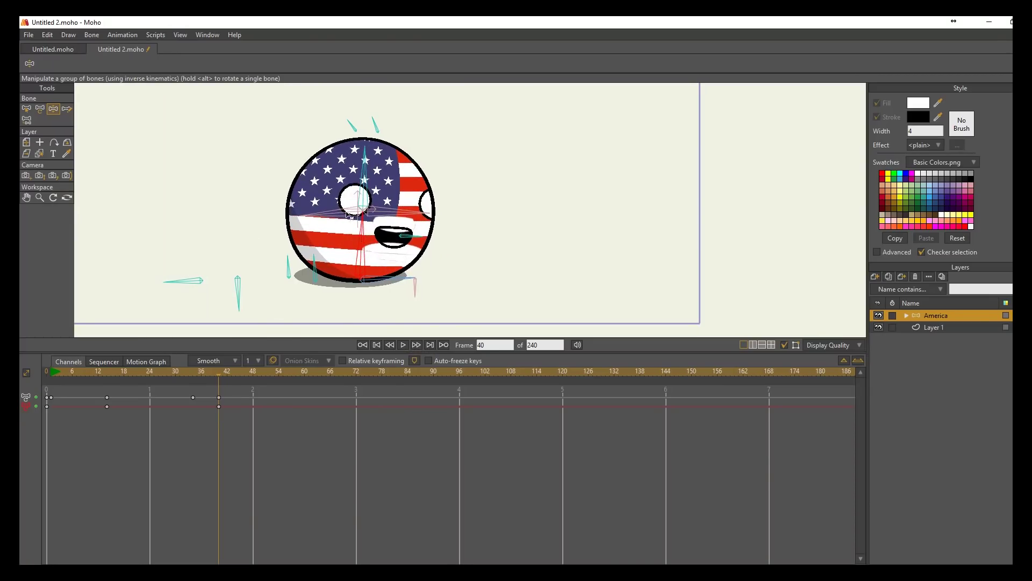
{"action": "left_click_drag", "start_coordinate": [314, 262], "coordinate": [281, 268]}
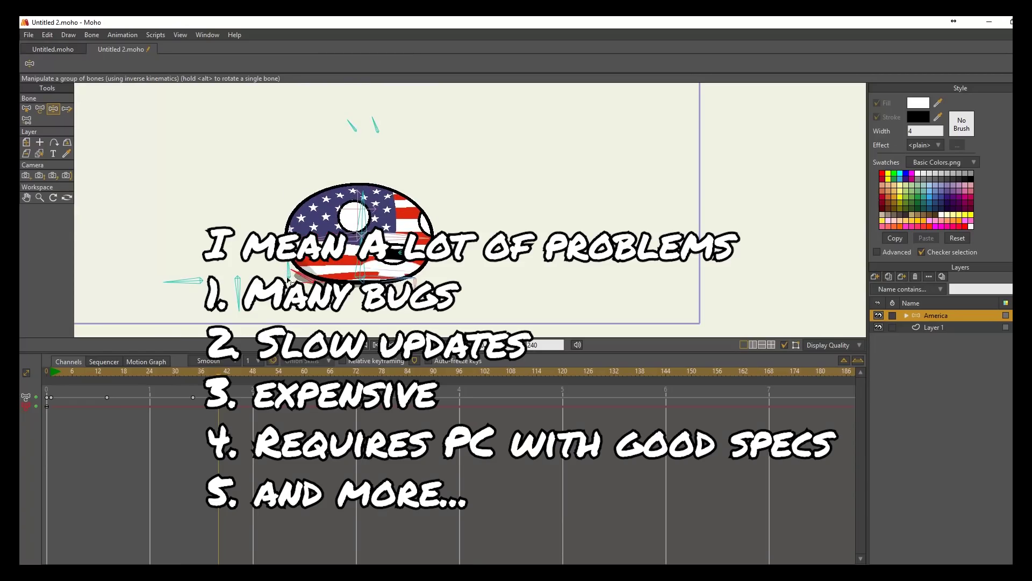
{"action": "left_click", "coordinate": [100, 371]}
{"action": "left_click", "coordinate": [400, 345]}
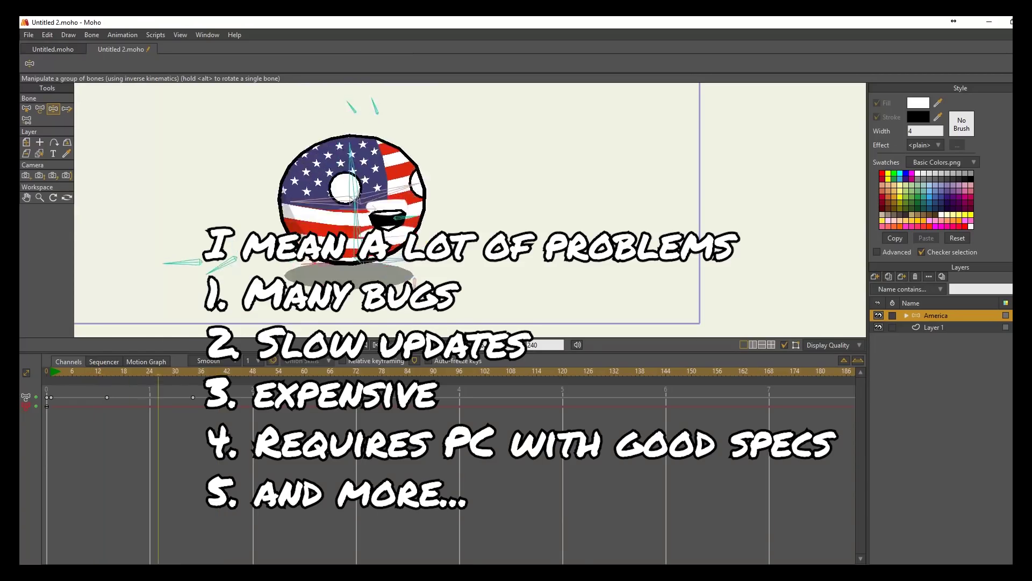
{"action": "left_click", "coordinate": [400, 345]}
{"action": "left_click", "coordinate": [133, 370]}
{"action": "mouse_move", "coordinate": [227, 263]}
{"action": "left_mouse_down"}
{"action": "mouse_move", "coordinate": [233, 249]}
{"action": "mouse_move", "coordinate": [225, 258]}
{"action": "left_mouse_up"}
{"action": "left_click_drag", "start_coordinate": [124, 387], "coordinate": [172, 422]}
{"action": "key", "text": "Delete"}
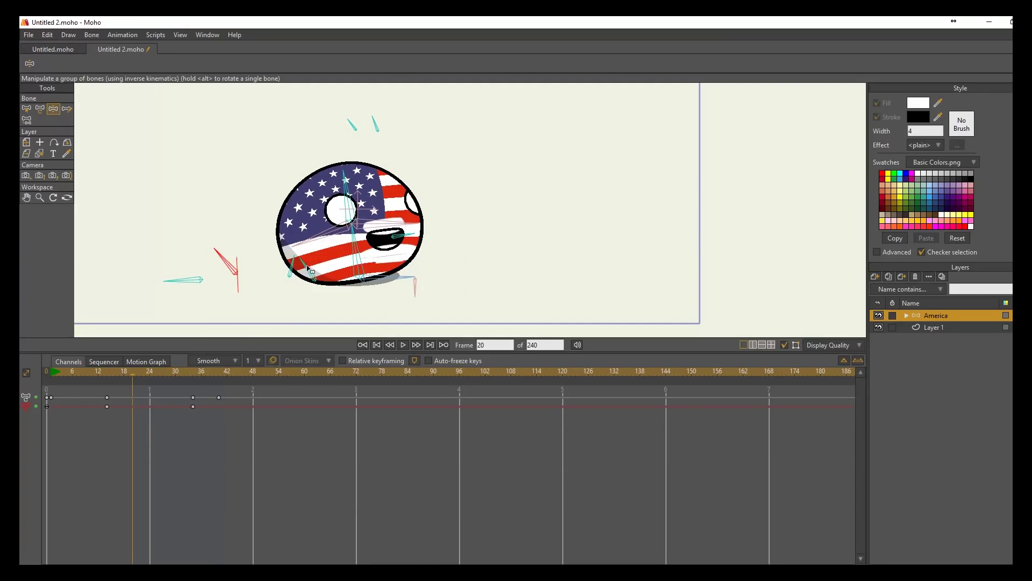
- At frame 20, rotate the squash bone back upright to restore the ball's round shape, and play back the animation
{"action": "left_click_drag", "start_coordinate": [295, 269], "coordinate": [314, 267]}
{"action": "key", "text": "ctrl+z"}
{"action": "key", "text": "ctrl+z"}
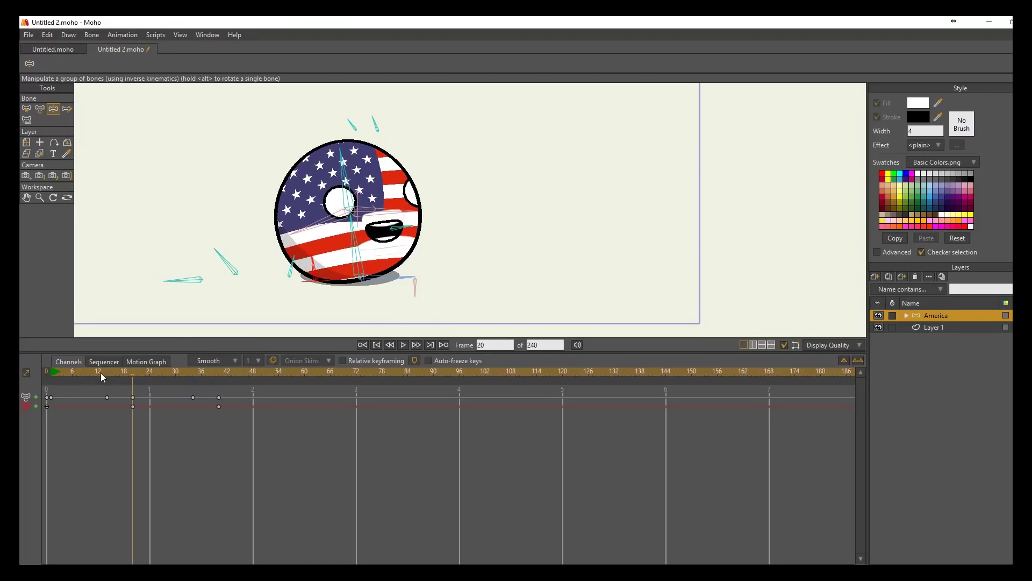
{"action": "left_click", "coordinate": [405, 343]}
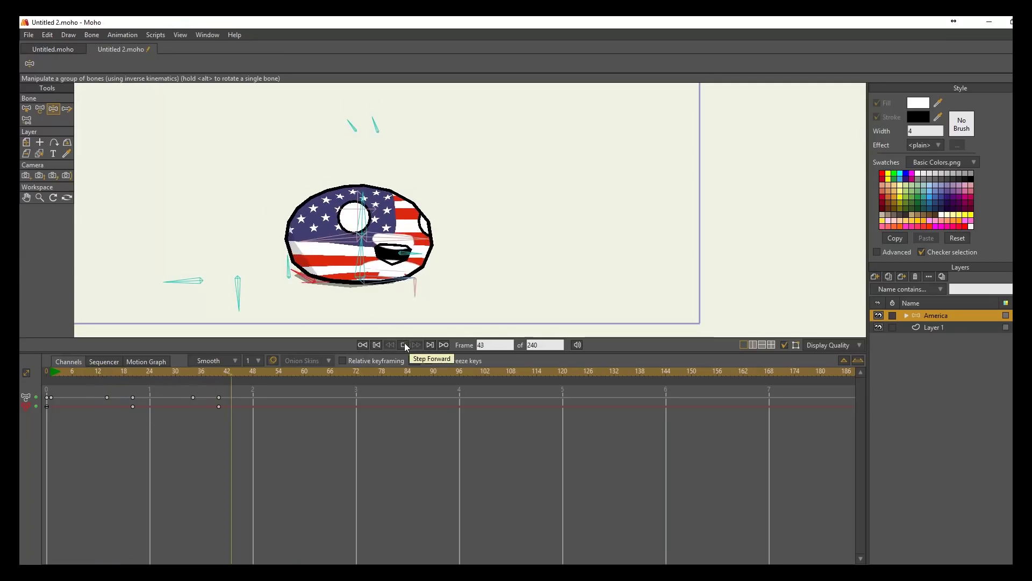
{"action": "left_click", "coordinate": [404, 343]}
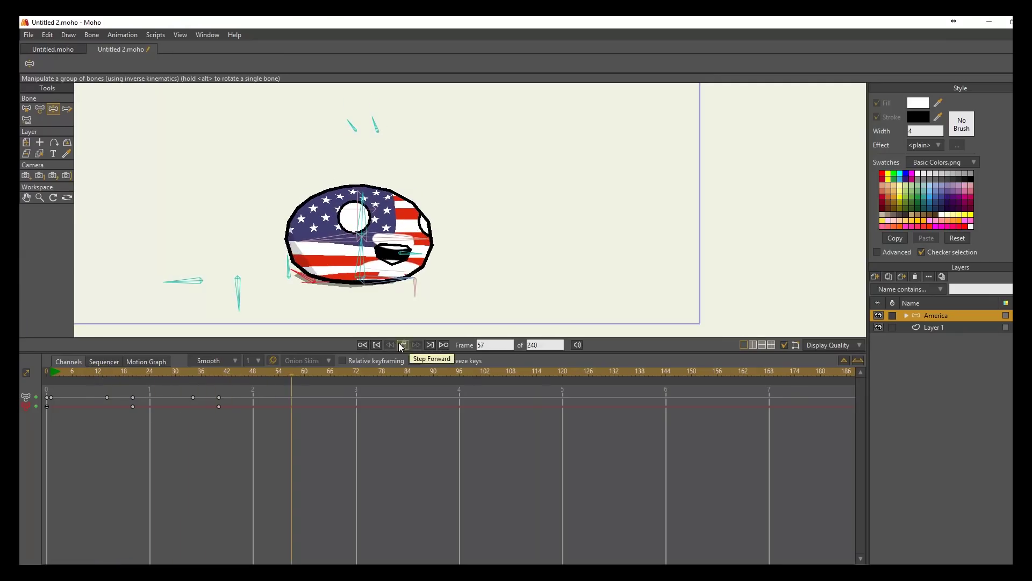
- Key the leftmost control bone at frame 36 and rotate it over to the right at frame 54 to turn the face
{"action": "left_click", "coordinate": [201, 372]}
{"action": "left_click", "coordinate": [183, 281]}
{"action": "left_click", "coordinate": [279, 371]}
{"action": "left_click_drag", "start_coordinate": [184, 281], "coordinate": [253, 248]}
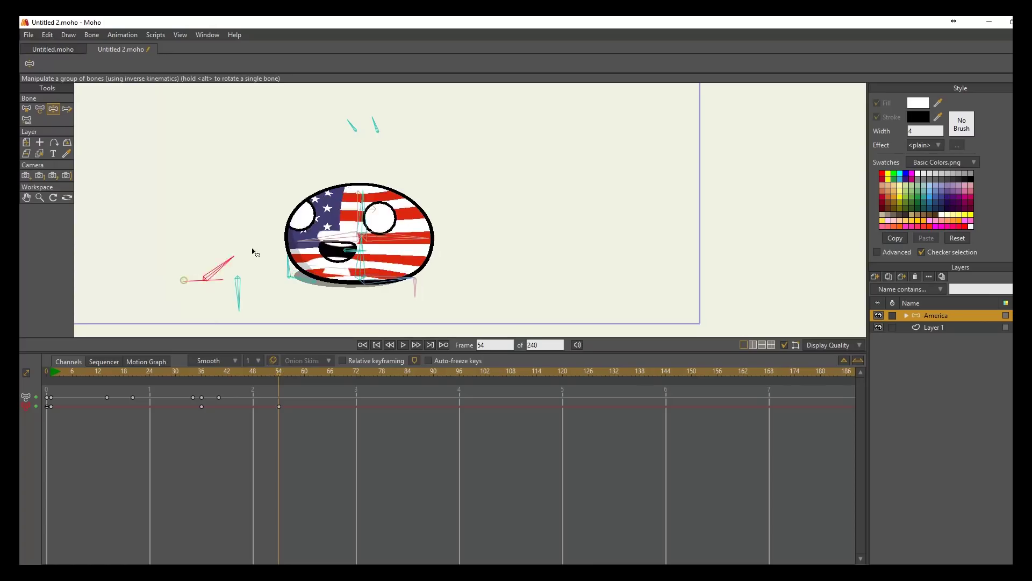
- Play back the face turn and tilt the right-hand small bone above the ball at frame 75
{"action": "left_click", "coordinate": [193, 374]}
{"action": "left_click", "coordinate": [403, 345]}
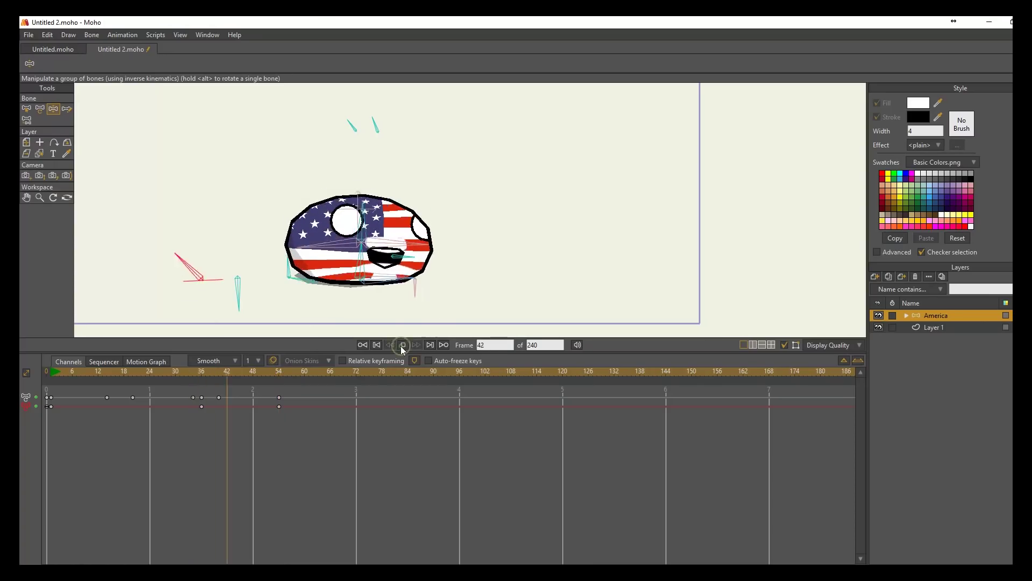
{"action": "left_click", "coordinate": [158, 373]}
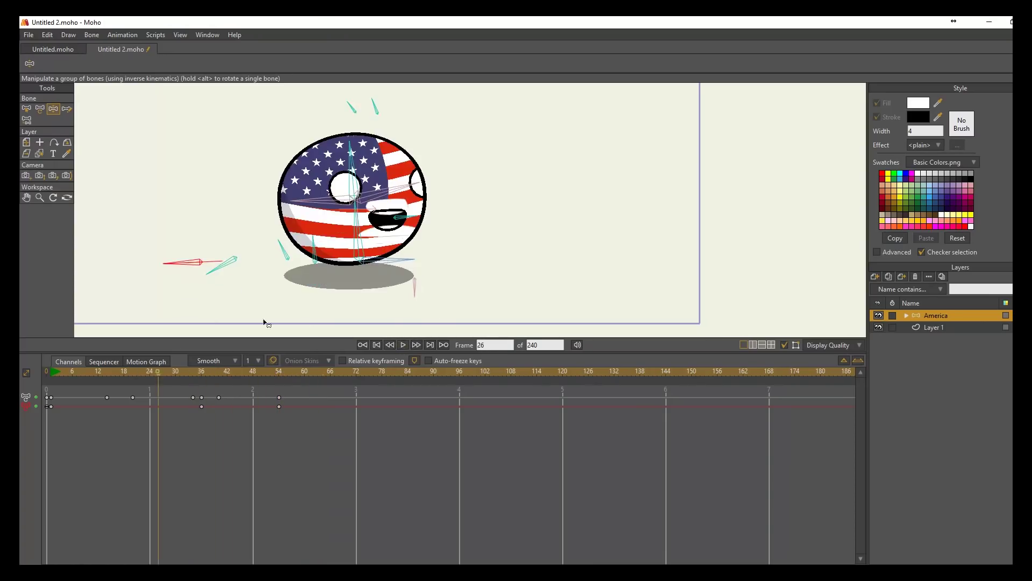
{"action": "left_click", "coordinate": [402, 345]}
{"action": "left_click", "coordinate": [403, 344]}
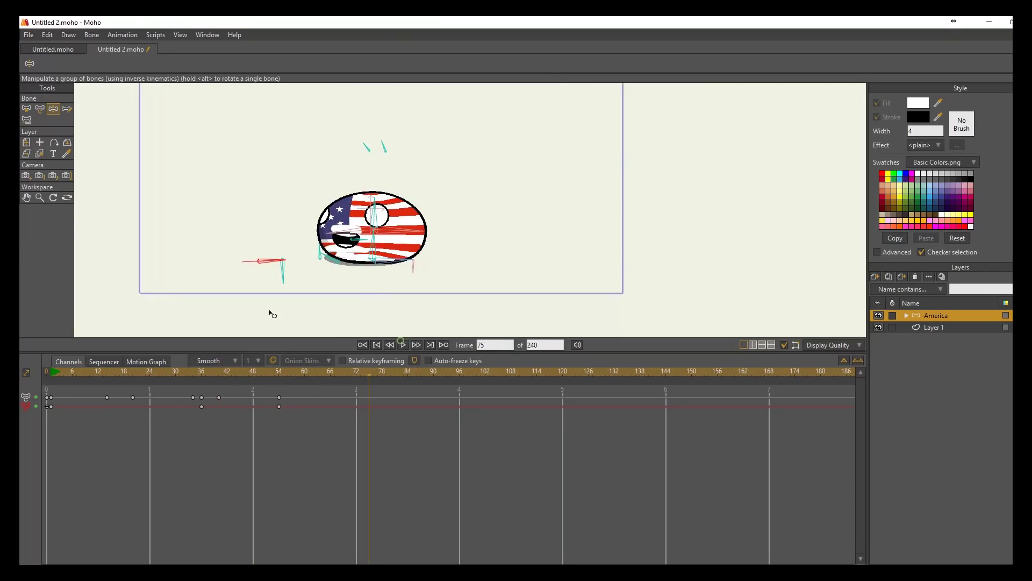
{"action": "scroll", "coordinate": [298, 245], "scroll_direction": "up", "scroll_amount": 1}
{"action": "left_click_drag", "start_coordinate": [362, 149], "coordinate": [357, 147]}
- Find the mouth group layer, insert its SSSSS action at frame 9, and play back the animation from frame 3
{"action": "left_click", "coordinate": [85, 371]}
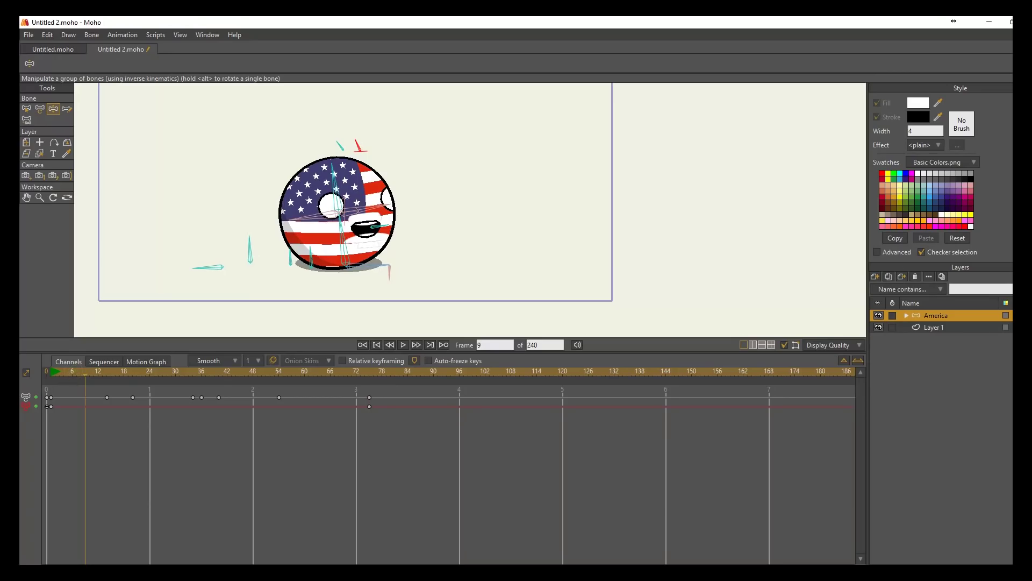
{"action": "type", "text": "mouth"}
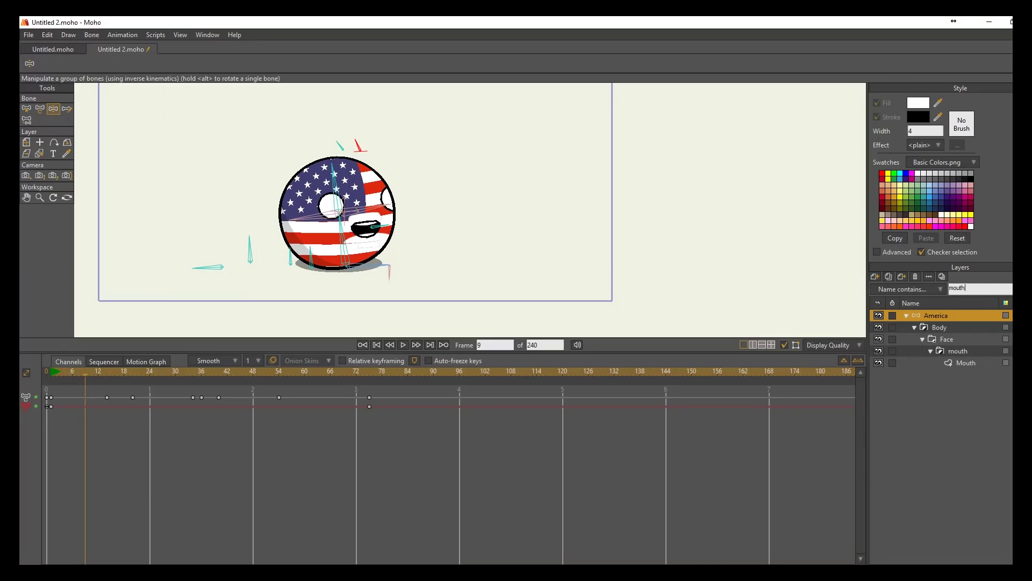
{"action": "left_click", "coordinate": [965, 350]}
{"action": "key", "text": "ctrl+shift+k"}
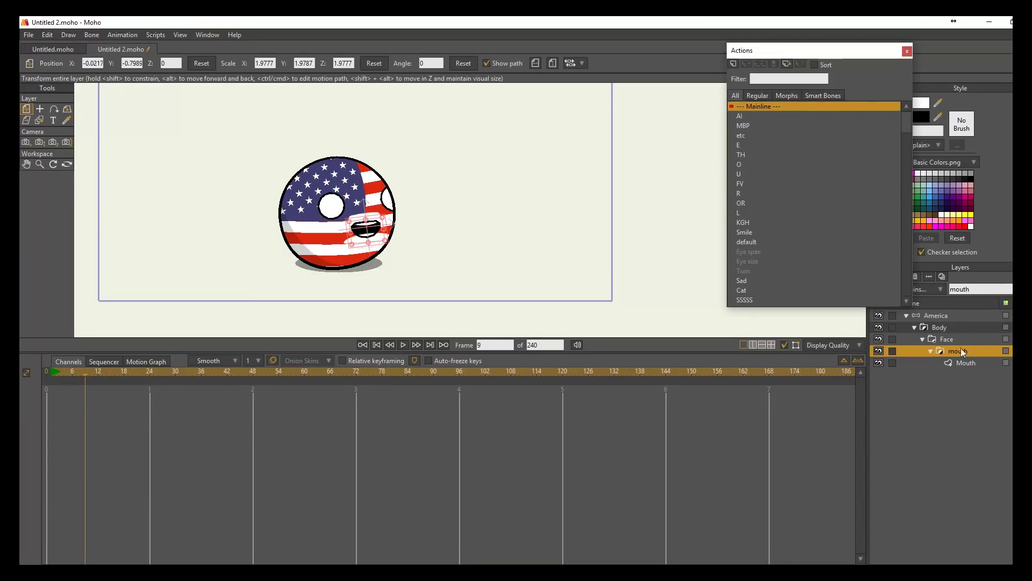
{"action": "scroll", "coordinate": [837, 210], "scroll_direction": "down", "scroll_amount": 3}
{"action": "scroll", "coordinate": [838, 214], "scroll_direction": "down", "scroll_amount": 1}
{"action": "left_click", "coordinate": [744, 253]}
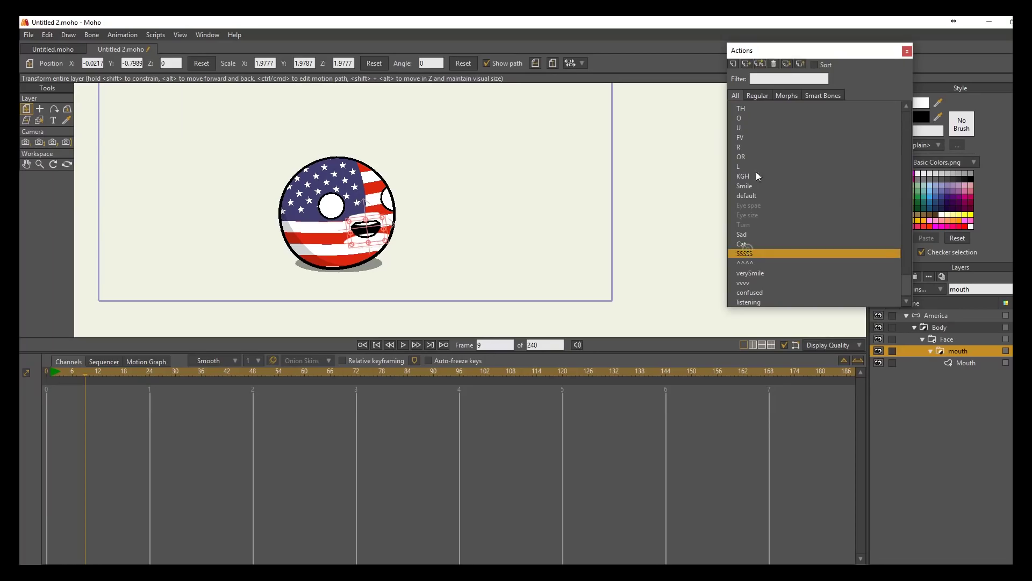
{"action": "left_click", "coordinate": [759, 64]}
{"action": "left_click", "coordinate": [60, 369]}
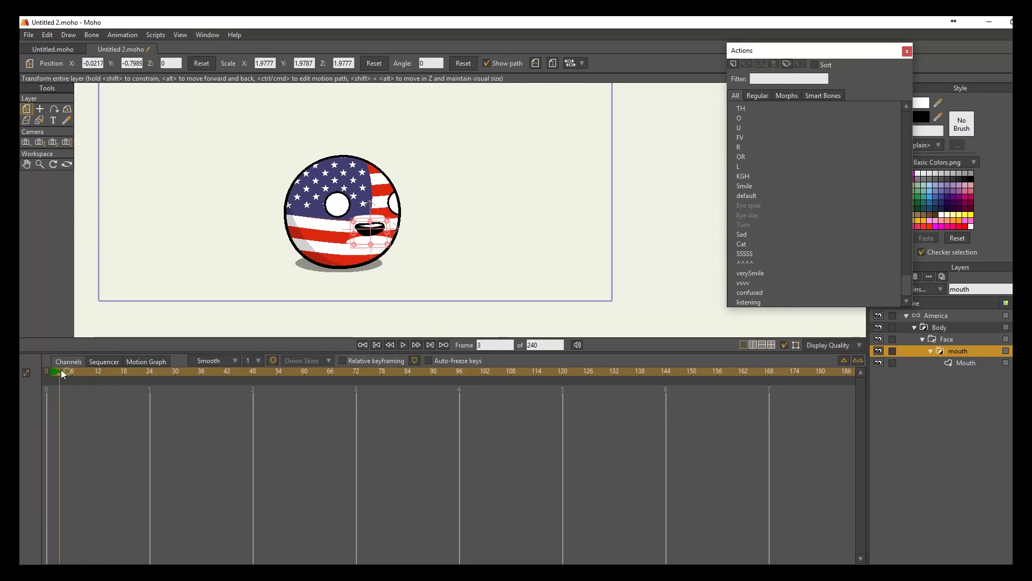
{"action": "left_click", "coordinate": [403, 345]}
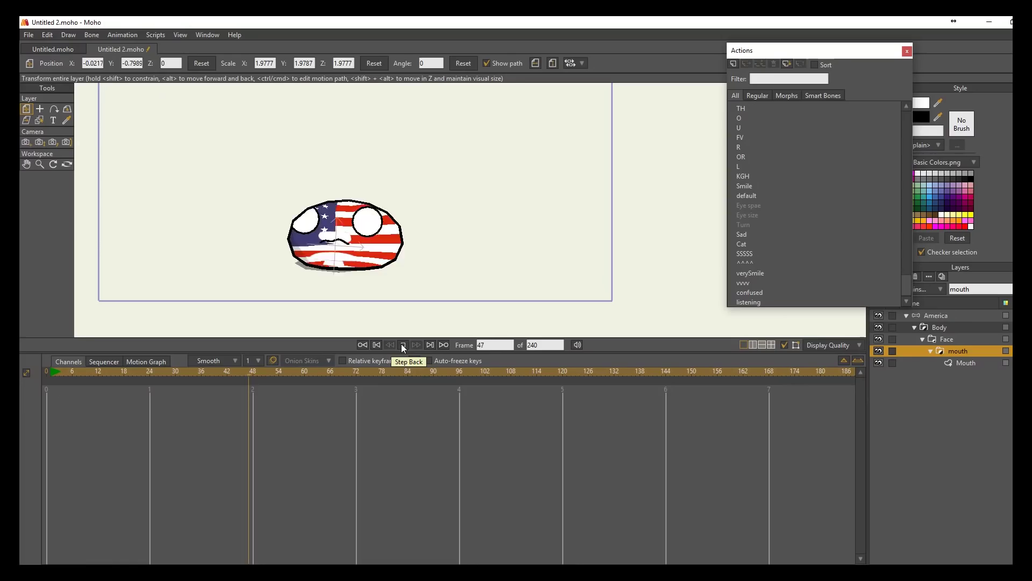
{"action": "left_click", "coordinate": [402, 345]}
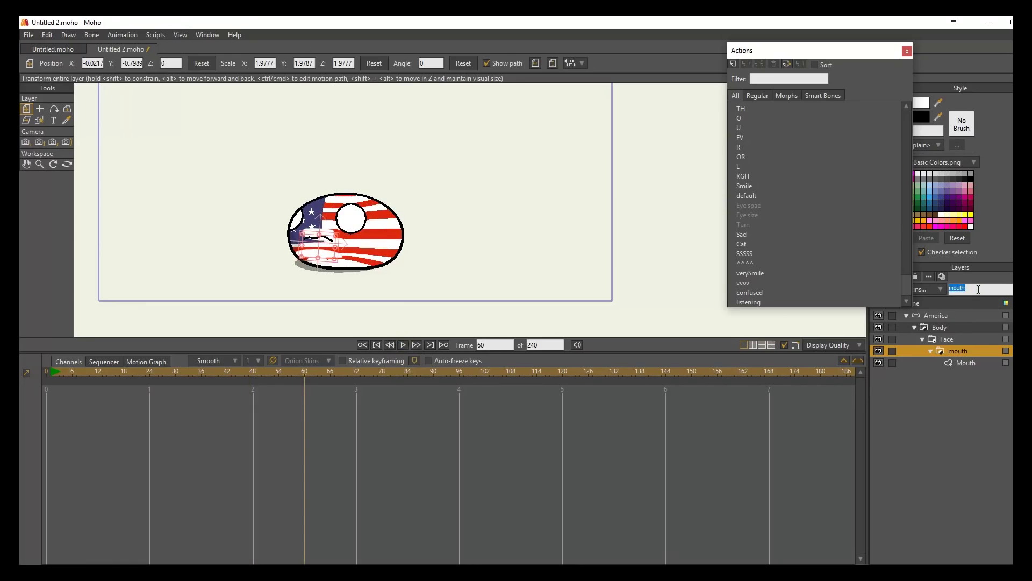
- Find the Eyes group layer, insert its default action at frame 29, and play the animation forward
{"action": "type", "text": "eye"}
{"action": "left_click", "coordinate": [972, 360]}
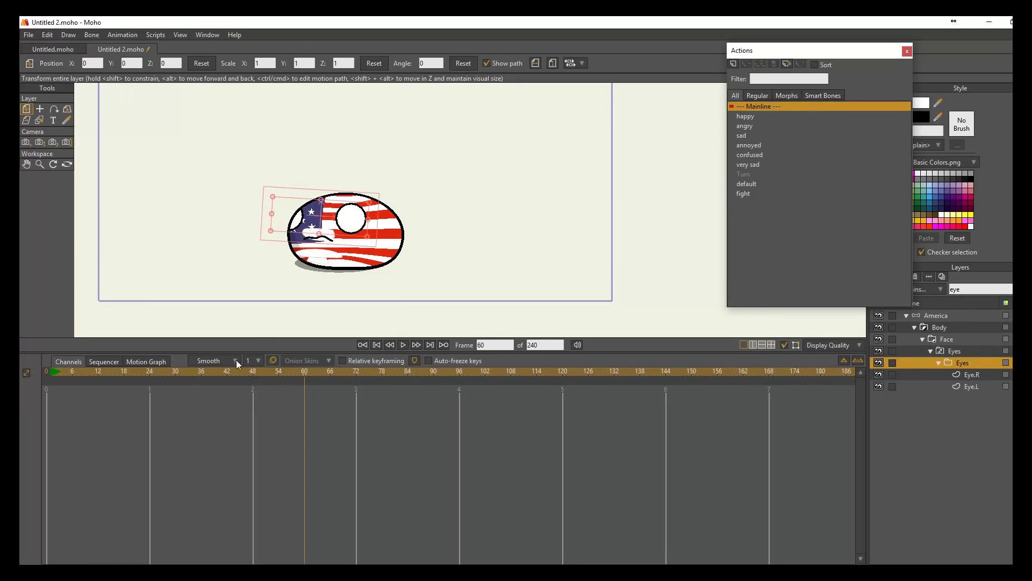
{"action": "left_click", "coordinate": [202, 374]}
{"action": "key", "text": "Left"}
{"action": "key", "text": "Left"}
{"action": "key", "text": "Left"}
{"action": "key", "text": "Left"}
{"action": "key", "text": "Left"}
{"action": "key", "text": "Left"}
{"action": "key", "text": "Left"}
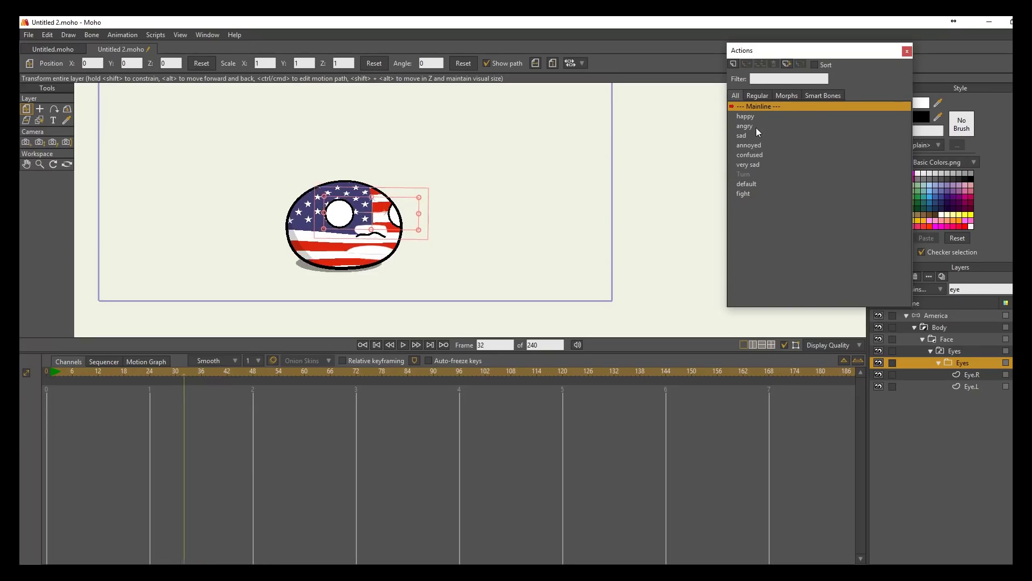
{"action": "key", "text": "Right"}
{"action": "key", "text": "Left"}
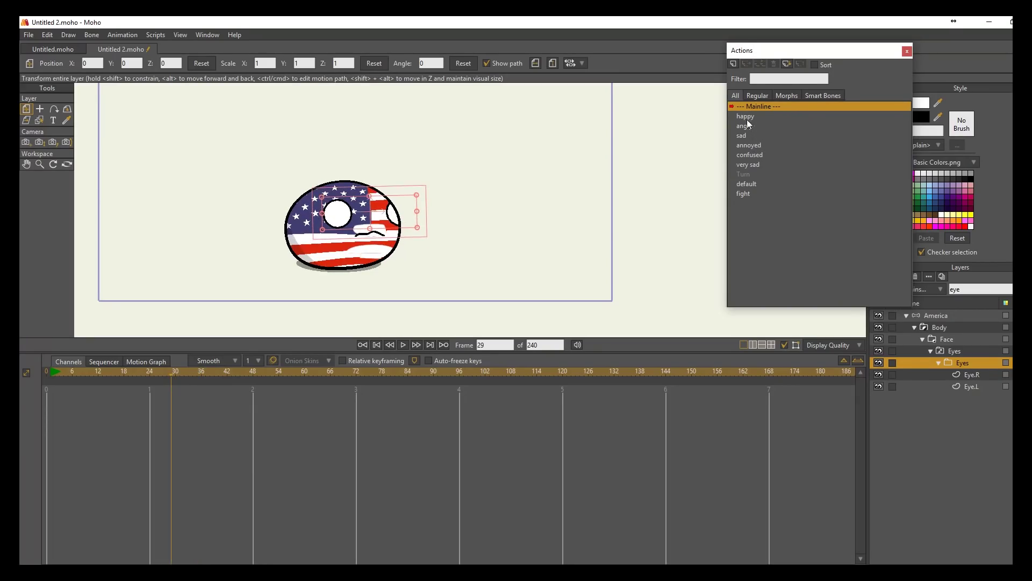
{"action": "left_click", "coordinate": [746, 183]}
{"action": "left_click", "coordinate": [761, 63]}
{"action": "key", "text": "space"}
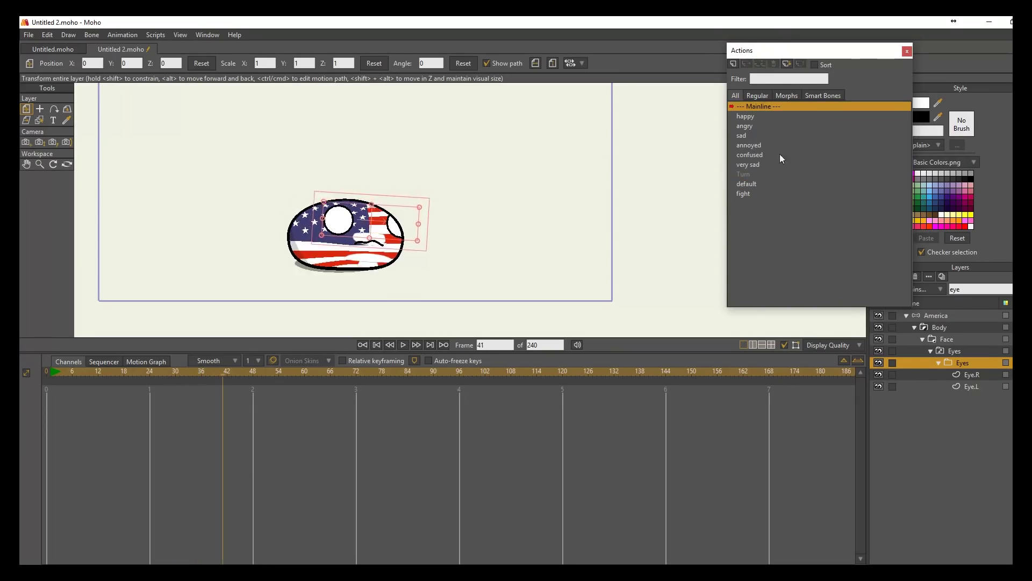
- Insert the confused action on the Eyes layer at frame 41 and play back the animation from frame 1
{"action": "left_click", "coordinate": [751, 155]}
{"action": "left_click", "coordinate": [763, 64]}
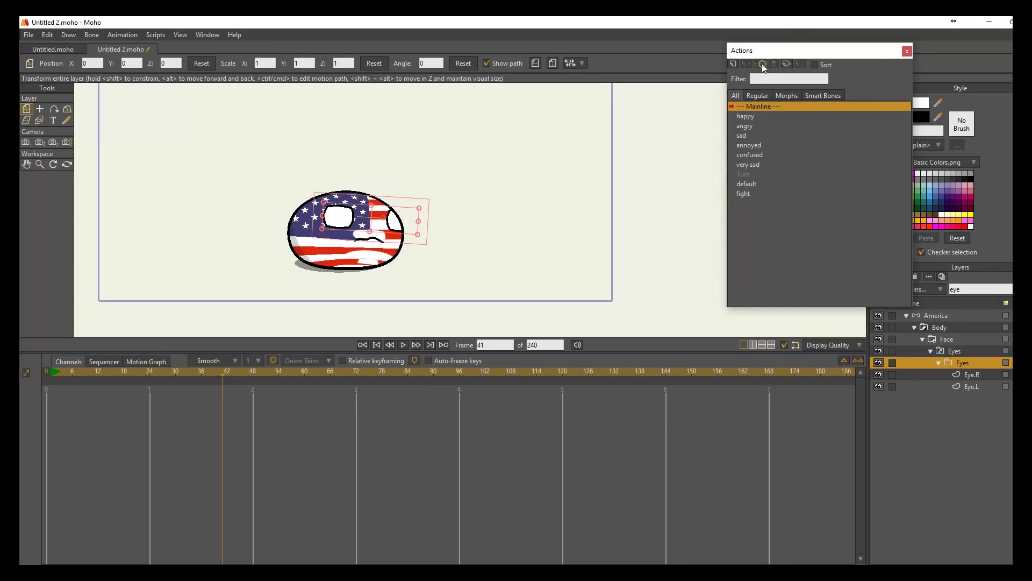
{"action": "left_click", "coordinate": [68, 373]}
{"action": "left_click", "coordinate": [51, 373]}
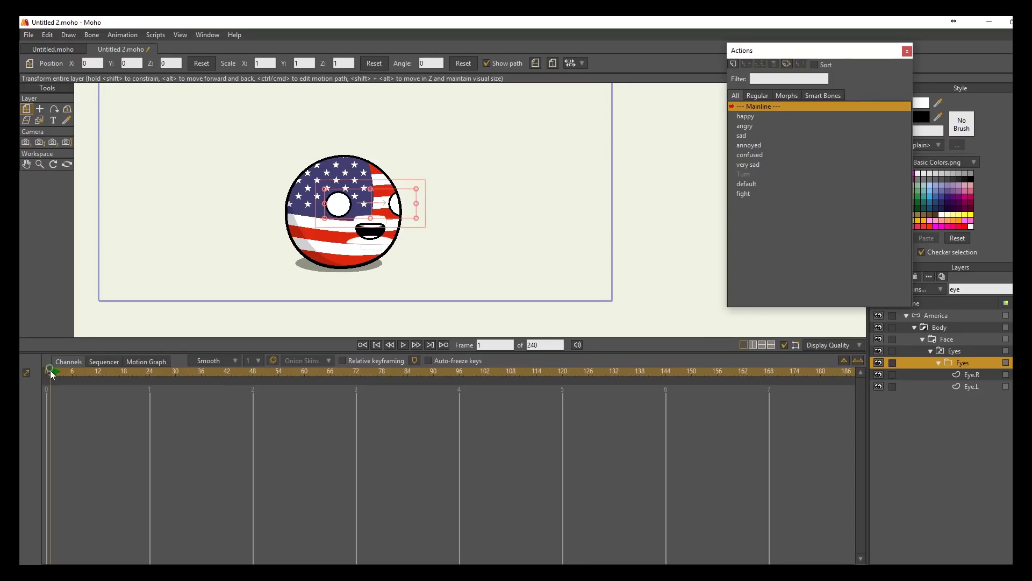
{"action": "left_click", "coordinate": [404, 346]}
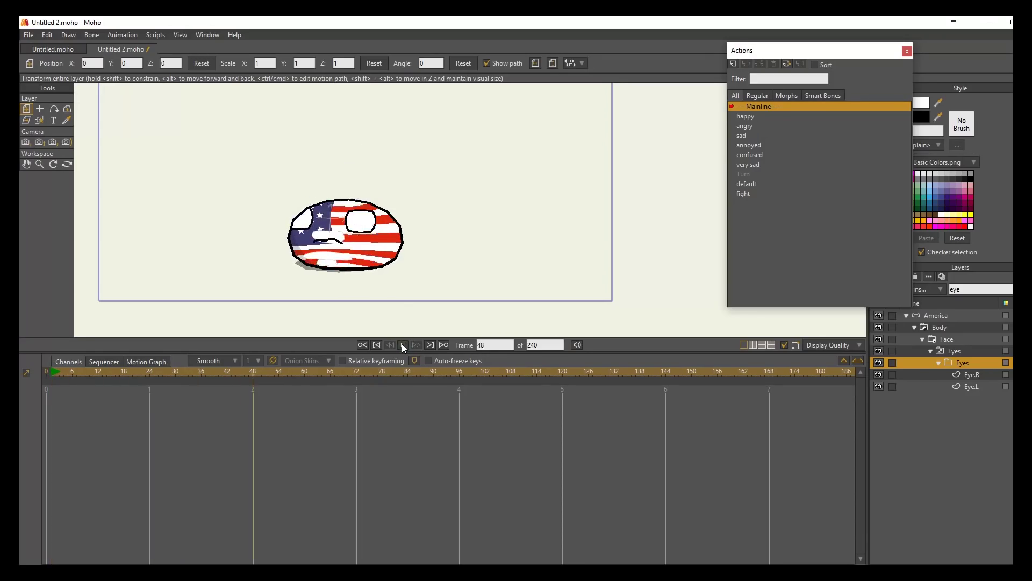
{"action": "left_click", "coordinate": [404, 346]}
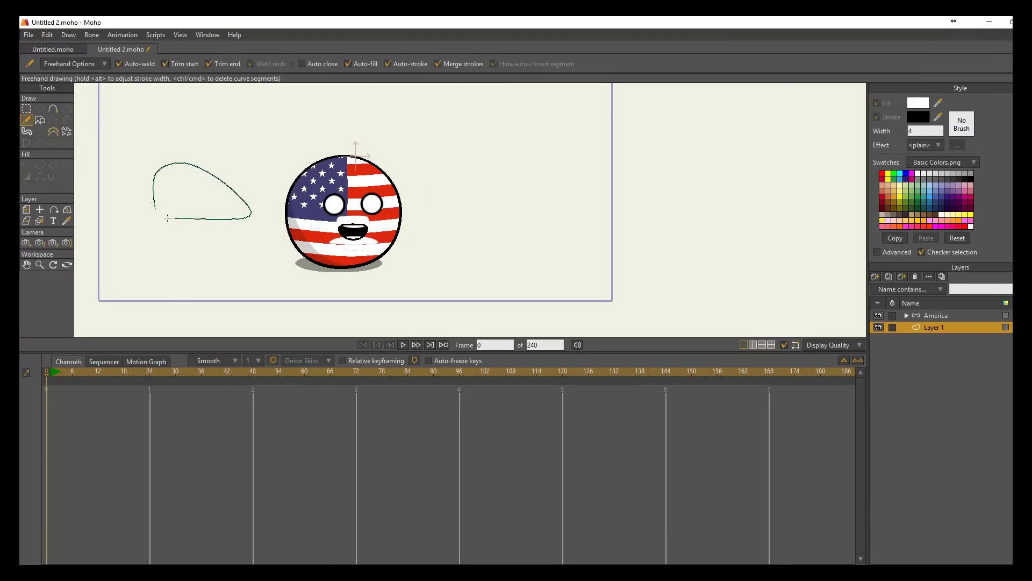
- Draw freehand loops, coiled lines and closed teardrop shapes around the ball on the Layer 1 vector layer
{"action": "left_click_drag", "start_coordinate": [167, 218], "coordinate": [167, 218]}
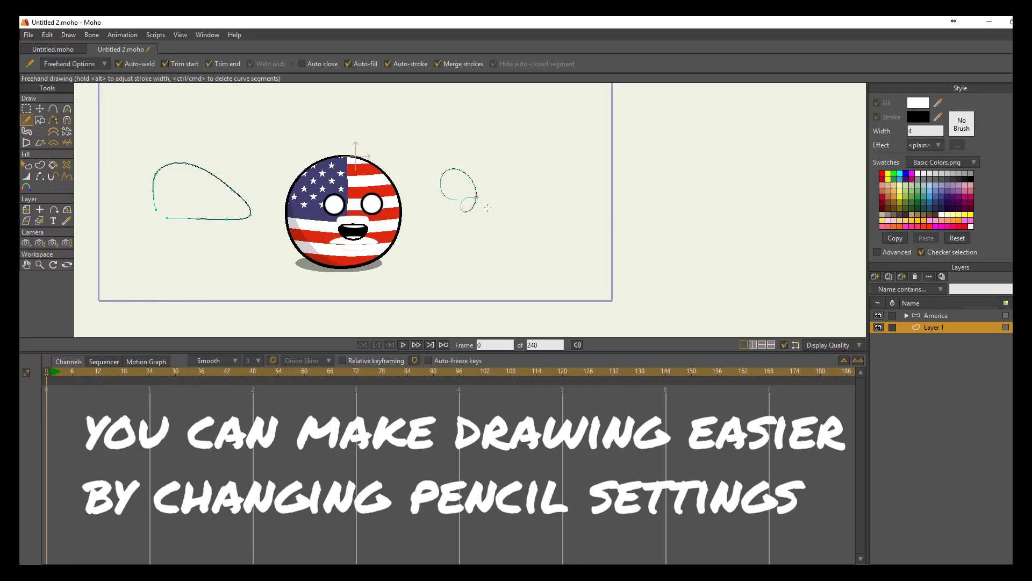
{"action": "left_click_drag", "start_coordinate": [564, 247], "coordinate": [565, 248]}
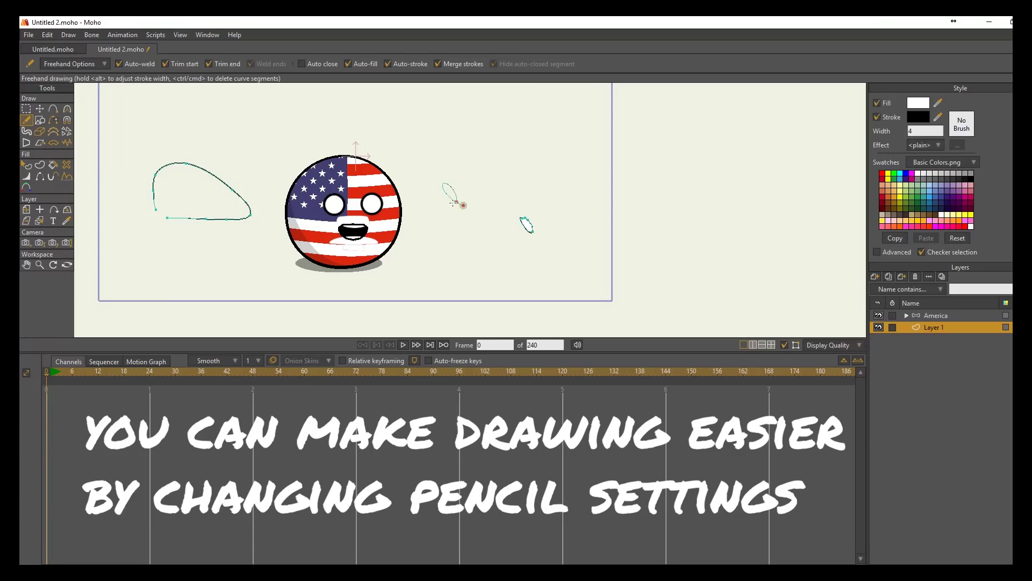
{"action": "left_click_drag", "start_coordinate": [499, 177], "coordinate": [523, 178]}
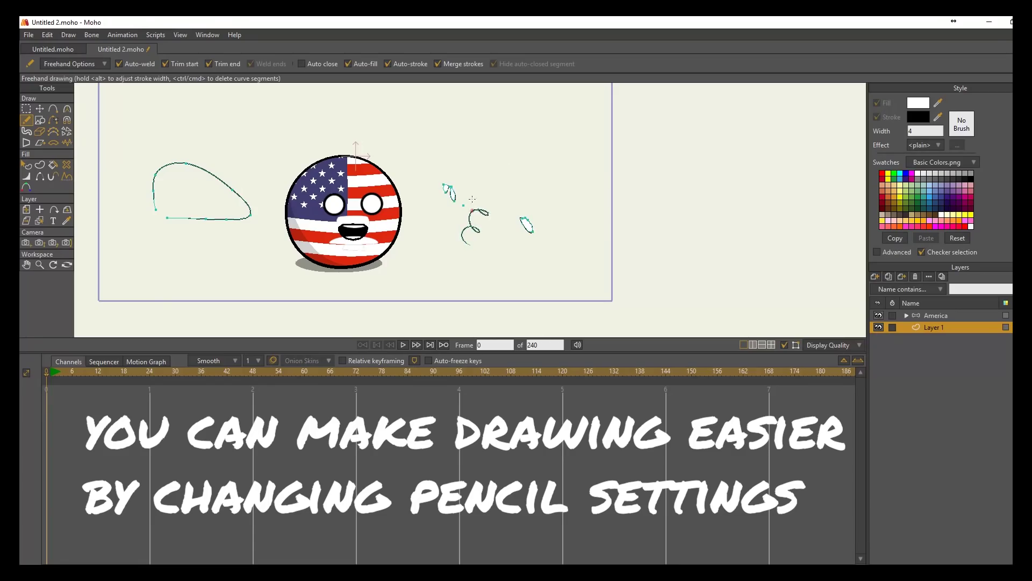
{"action": "left_click_drag", "start_coordinate": [487, 261], "coordinate": [502, 235]}
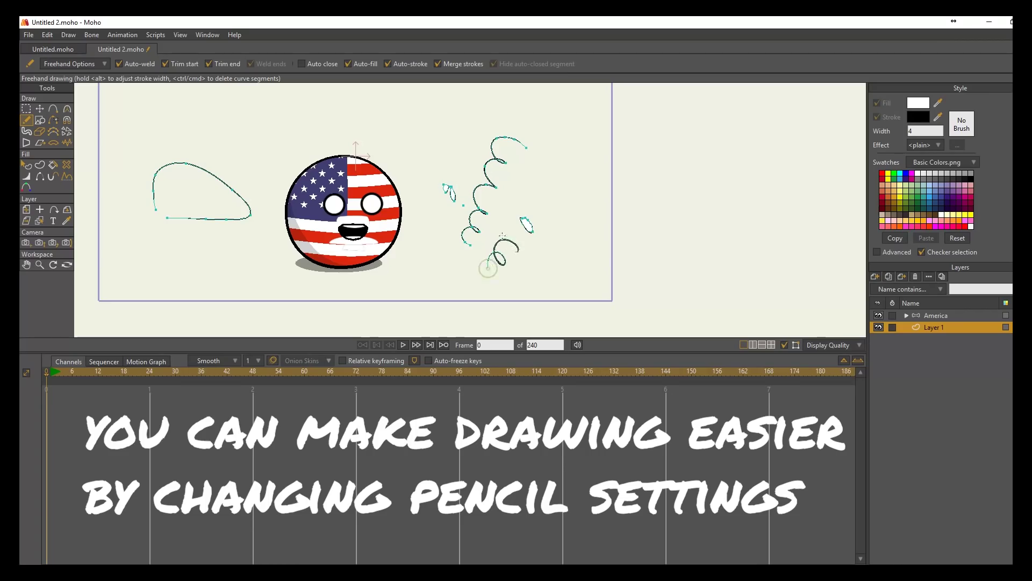
{"action": "left_click_drag", "start_coordinate": [515, 186], "coordinate": [516, 188]}
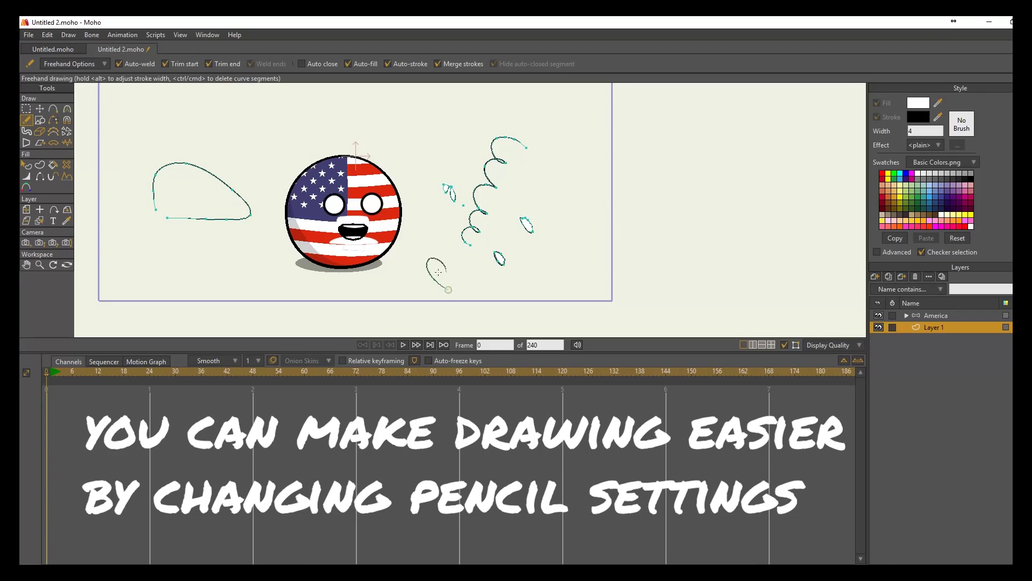
{"action": "left_click_drag", "start_coordinate": [439, 272], "coordinate": [453, 245]}
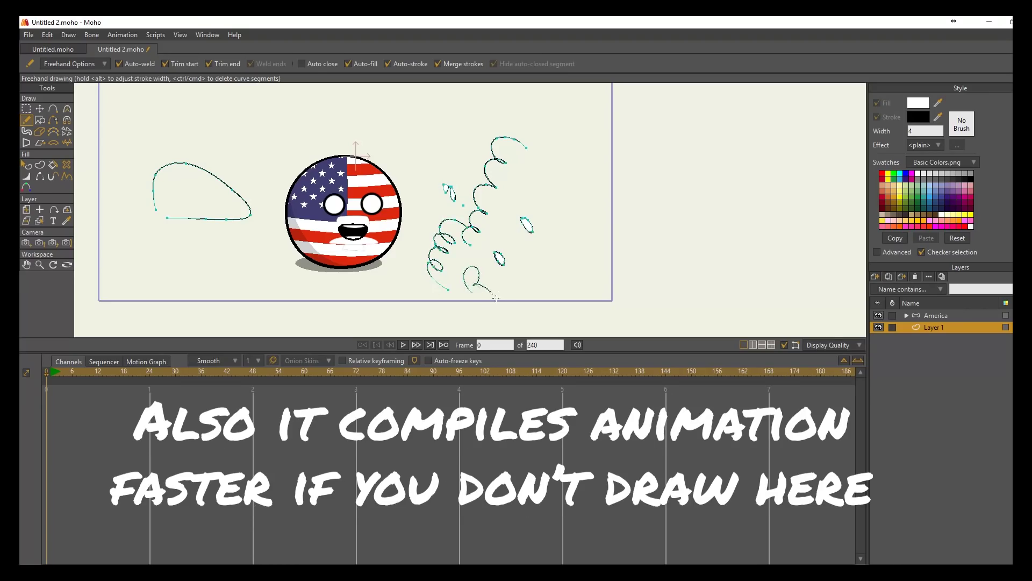
{"action": "left_click_drag", "start_coordinate": [558, 267], "coordinate": [528, 236]}
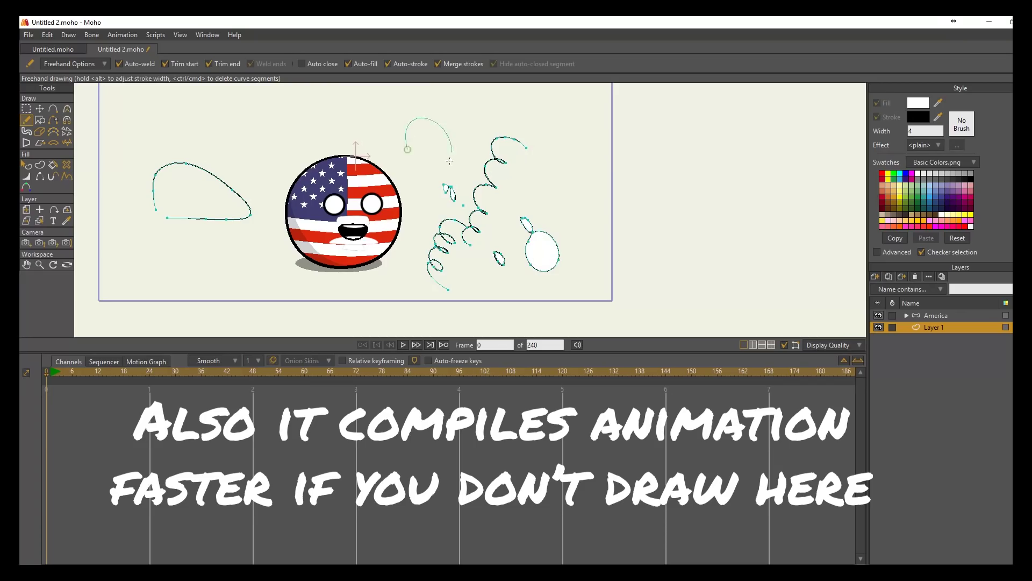
{"action": "left_click_drag", "start_coordinate": [480, 170], "coordinate": [478, 171]}
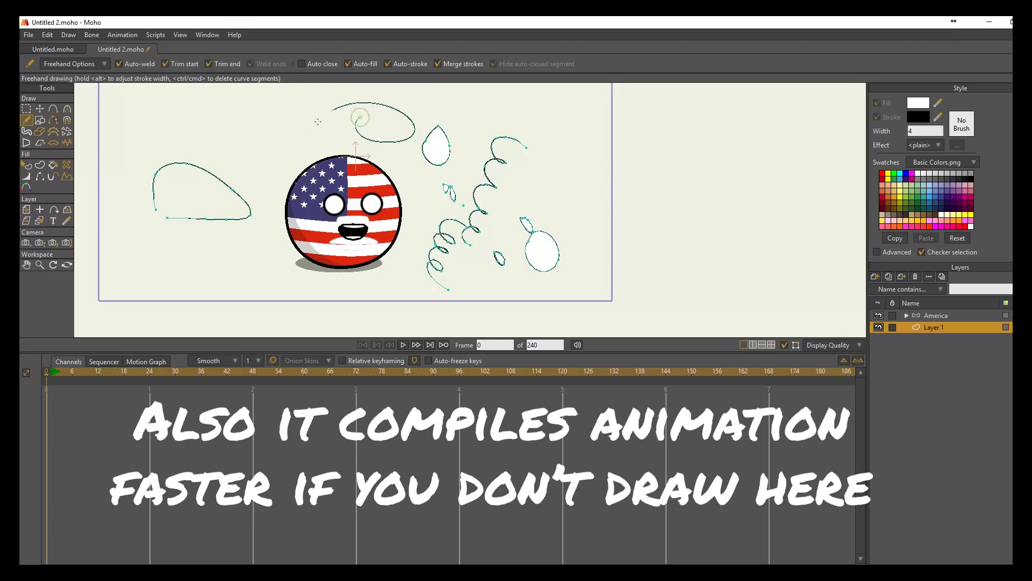
{"action": "left_click_drag", "start_coordinate": [332, 143], "coordinate": [324, 112]}
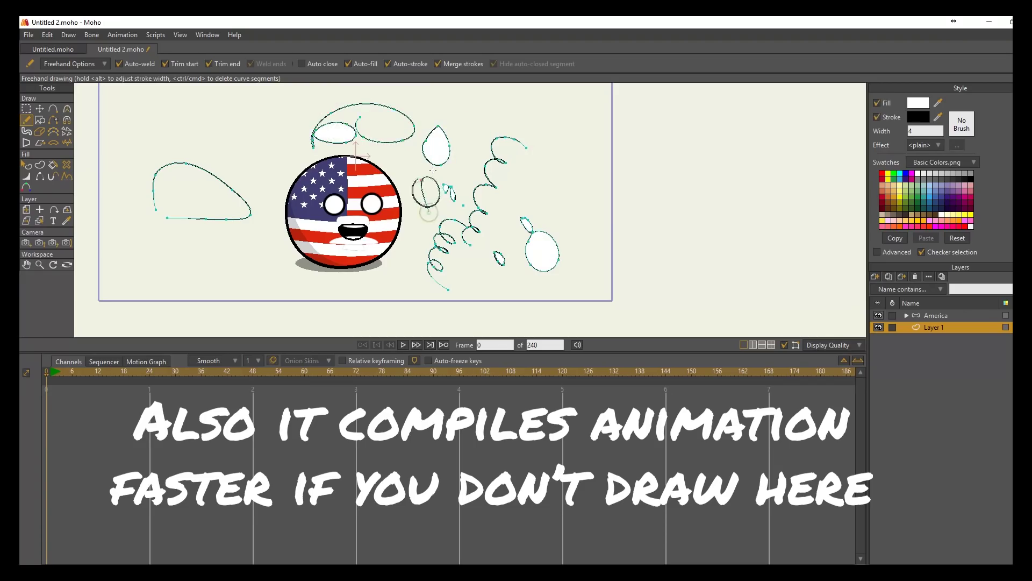
{"action": "left_click_drag", "start_coordinate": [432, 169], "coordinate": [415, 211]}
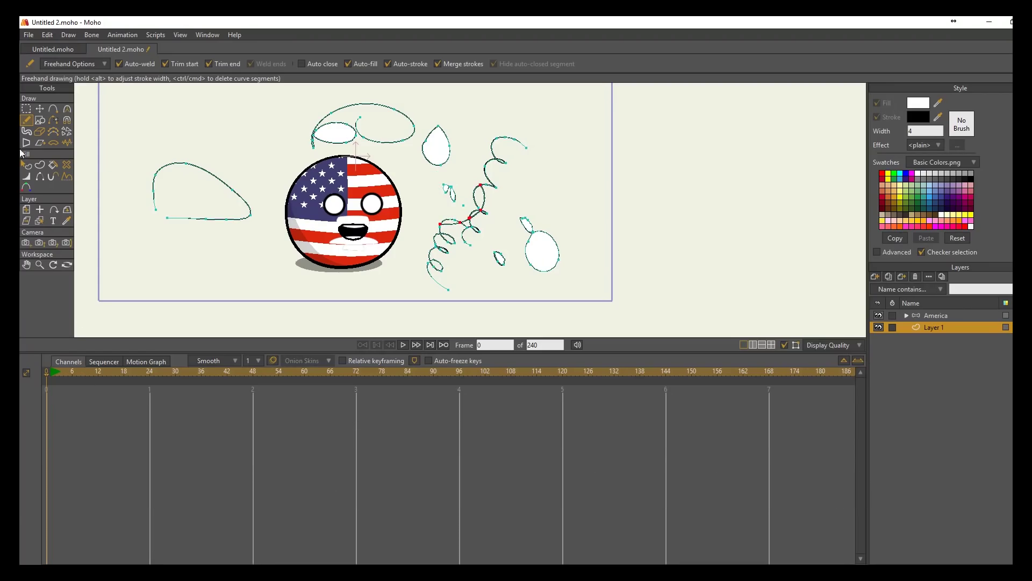
- Animate the selected points of the coiled lines, transforming them at frame 13 and moving them to the ball's left side at about frame 40
{"action": "left_click", "coordinate": [41, 110]}
{"action": "left_click_drag", "start_coordinate": [77, 371], "coordinate": [168, 357]}
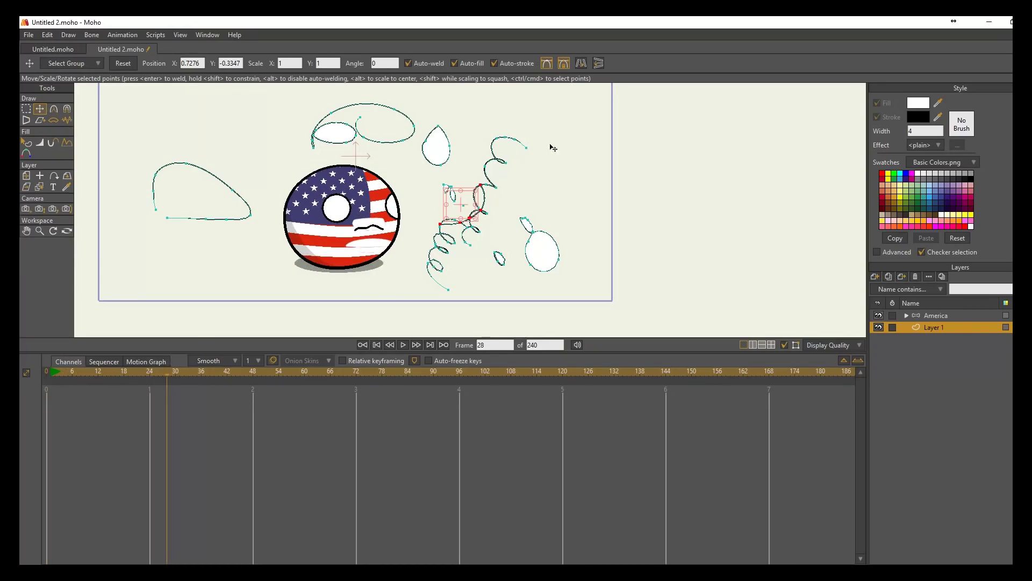
{"action": "left_click", "coordinate": [102, 372]}
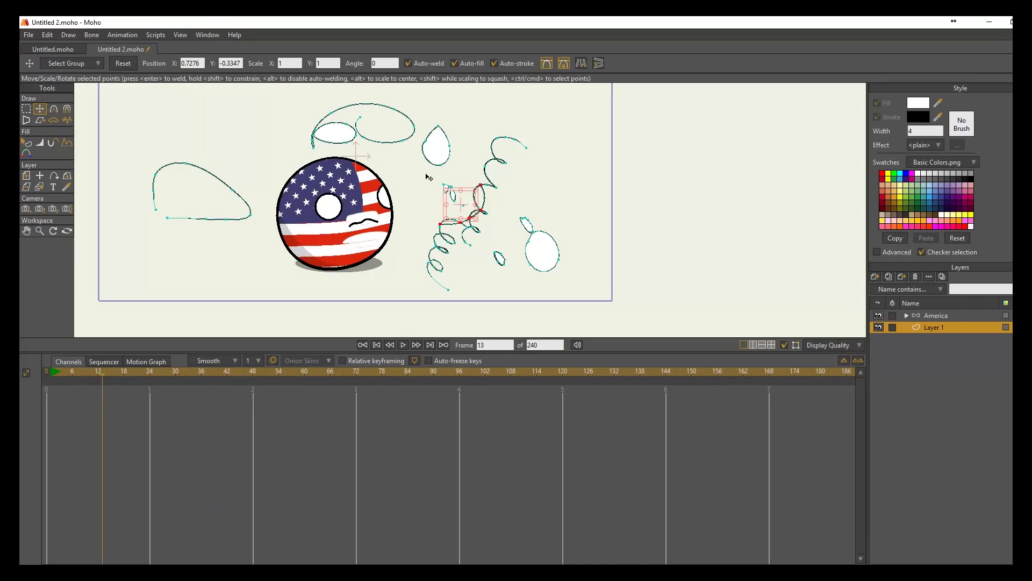
{"action": "left_click_drag", "start_coordinate": [446, 169], "coordinate": [569, 163]}
{"action": "left_click_drag", "start_coordinate": [166, 369], "coordinate": [218, 369]}
{"action": "left_click_drag", "start_coordinate": [484, 265], "coordinate": [106, 284]}
{"action": "left_click_drag", "start_coordinate": [53, 372], "coordinate": [46, 372]}
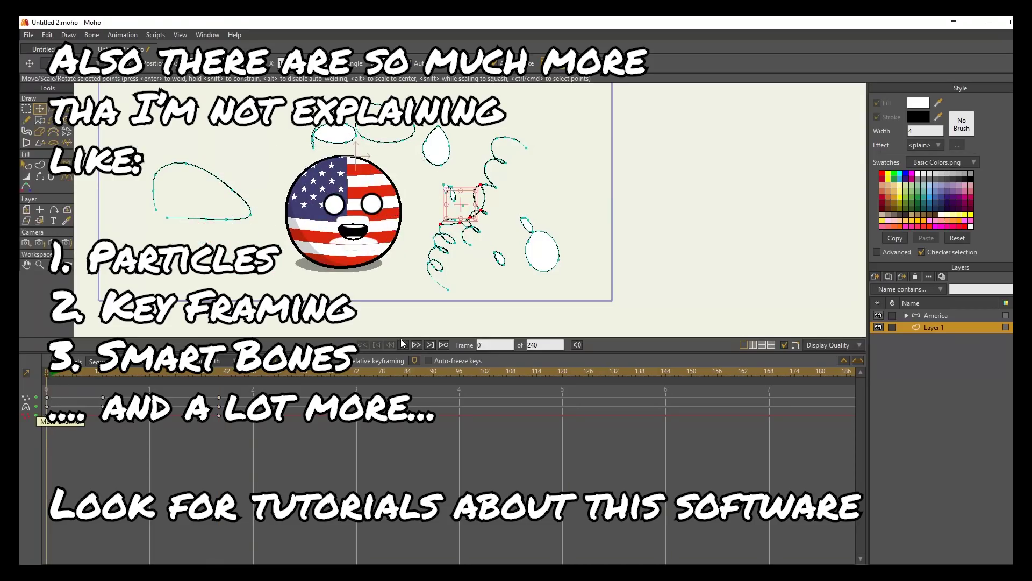
- Play back and scrub the animation to review the moving scribble points
{"action": "left_click", "coordinate": [402, 345]}
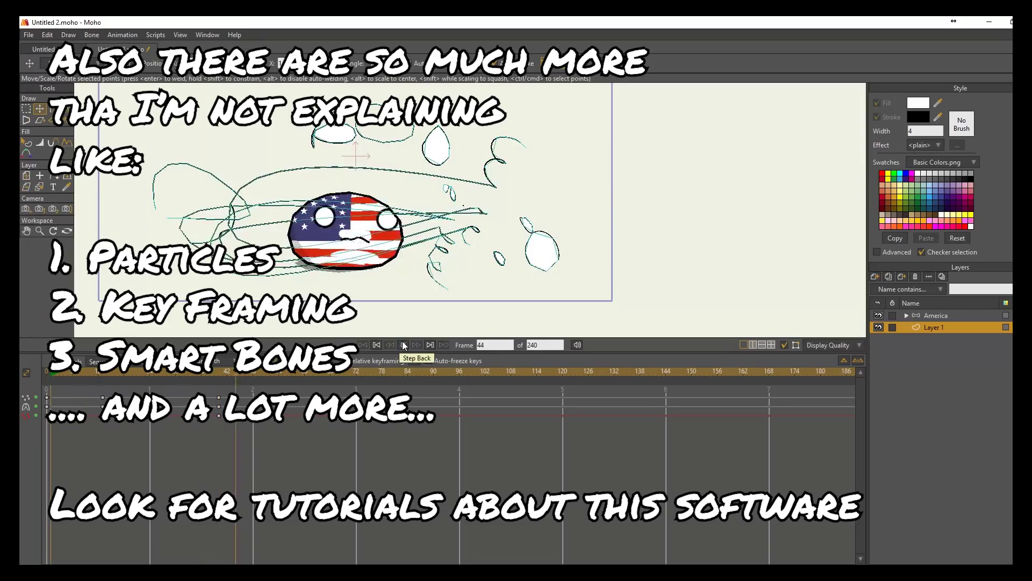
{"action": "left_click", "coordinate": [404, 344]}
{"action": "left_click_drag", "start_coordinate": [124, 375], "coordinate": [146, 371]}
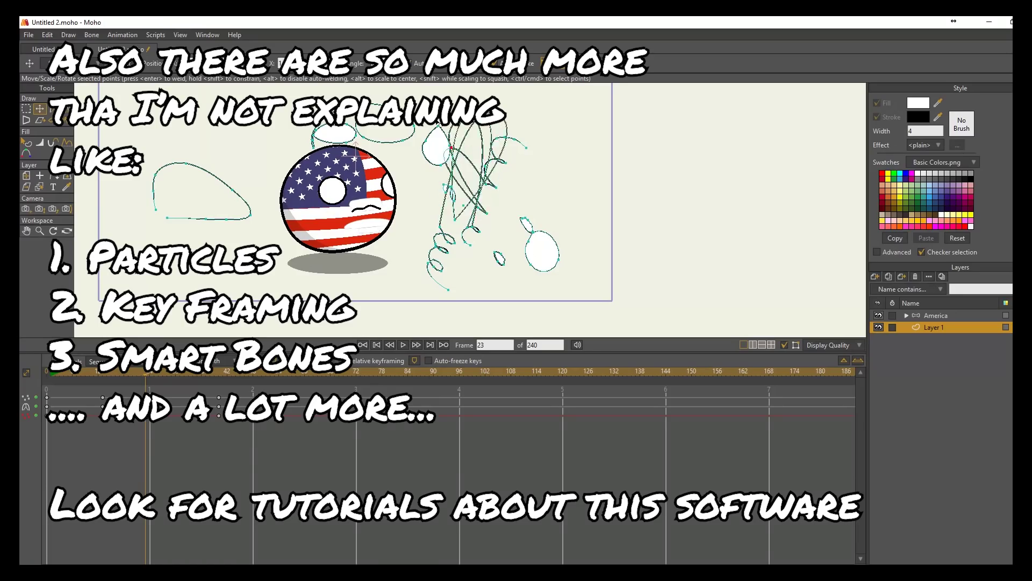
{"action": "left_click", "coordinate": [57, 376]}
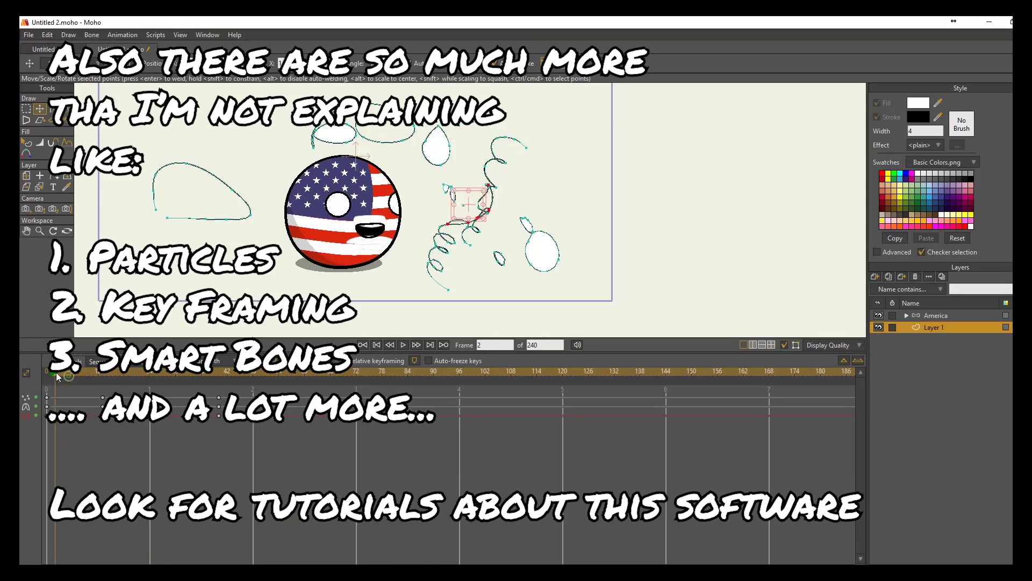
{"action": "left_click", "coordinate": [404, 344]}
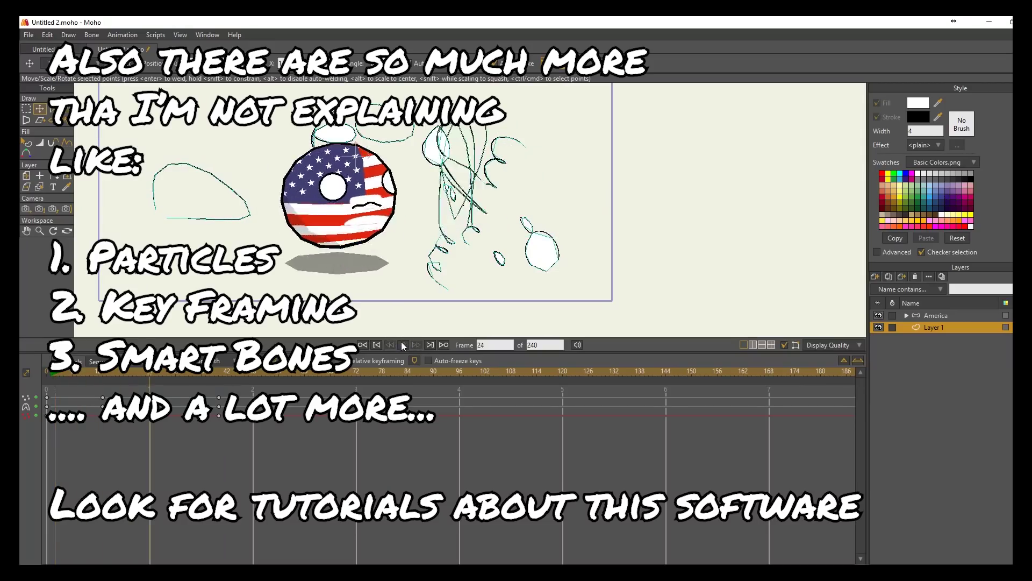
{"action": "left_click", "coordinate": [404, 344]}
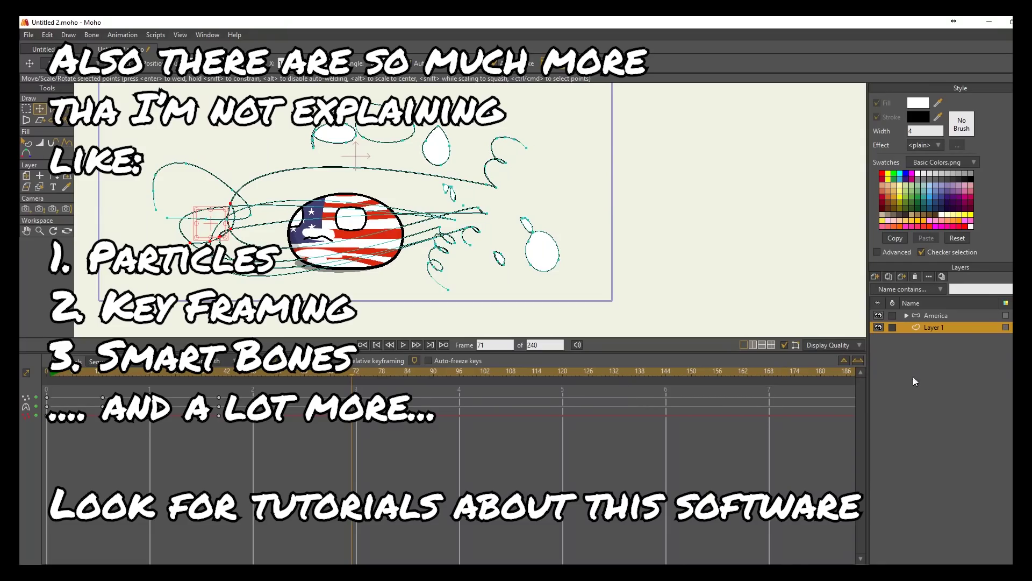
- Expand the America bone group and look through its face, eye and flag sub-layers
{"action": "left_click", "coordinate": [907, 315]}
{"action": "scroll", "coordinate": [918, 404], "scroll_direction": "down", "scroll_amount": 3}
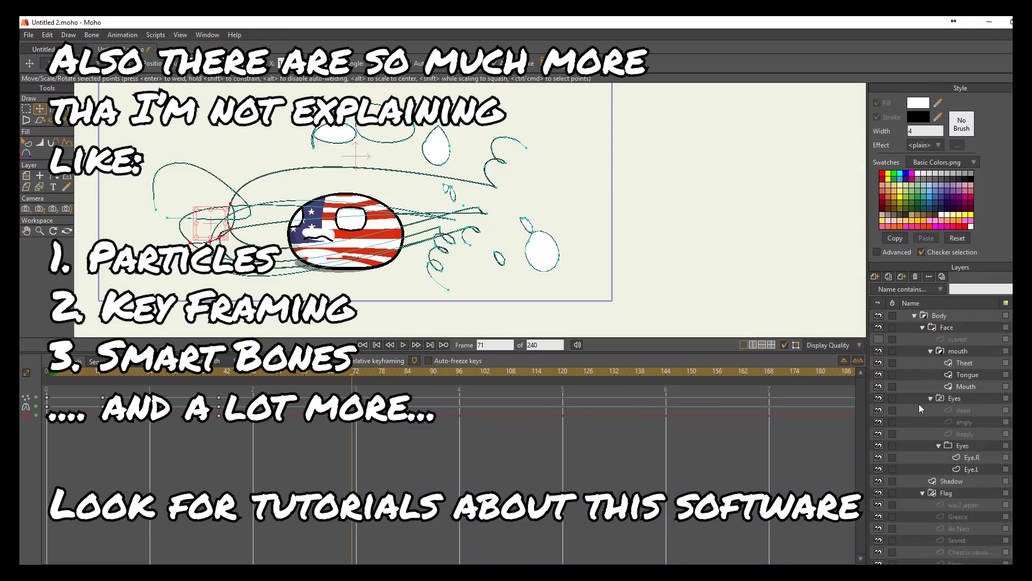
{"action": "scroll", "coordinate": [918, 401], "scroll_direction": "down", "scroll_amount": 1}
{"action": "scroll", "coordinate": [918, 400], "scroll_direction": "up", "scroll_amount": 5}
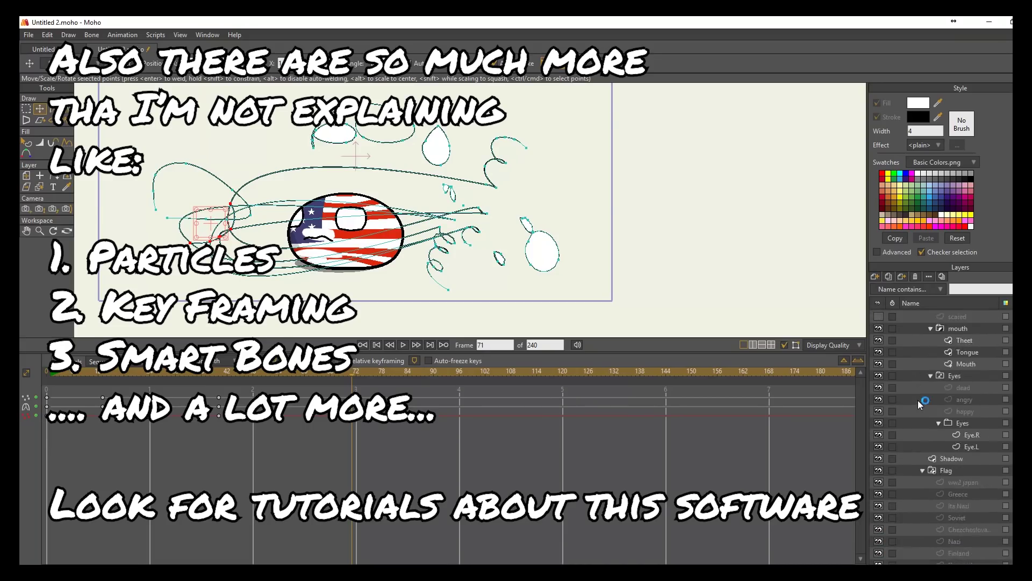
{"action": "scroll", "coordinate": [925, 412], "scroll_direction": "down", "scroll_amount": 1}
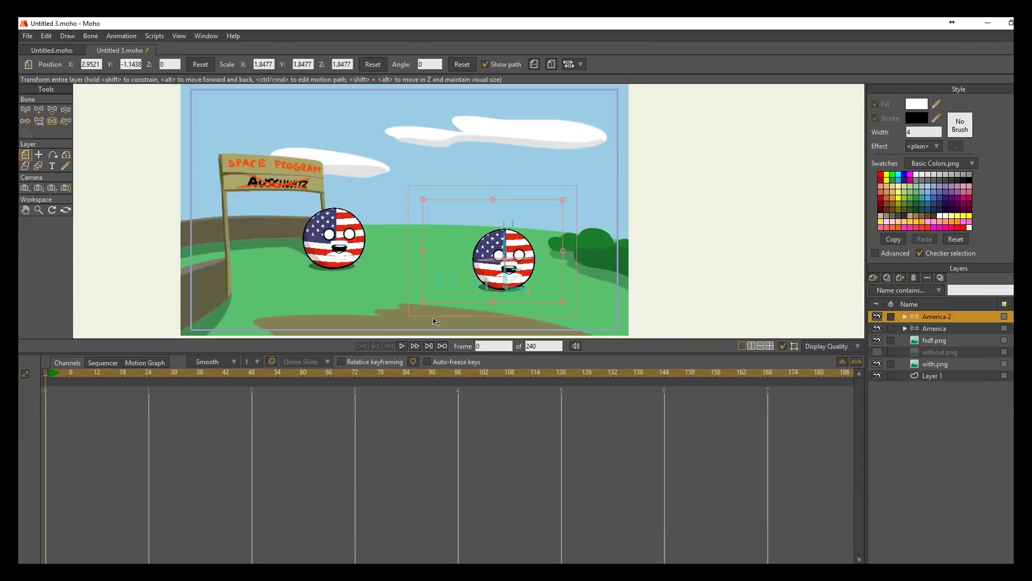
- Rename the America 2 layer as Poland
{"action": "double_click", "coordinate": [929, 317]}
{"action": "type", "text": "Poland"}
{"action": "key", "text": "Return"}
- Filter the layers for "pola" and make the Poland flag the active child of the Poland character's Flag group
{"action": "left_click", "coordinate": [979, 291]}
{"action": "type", "text": "pola"}
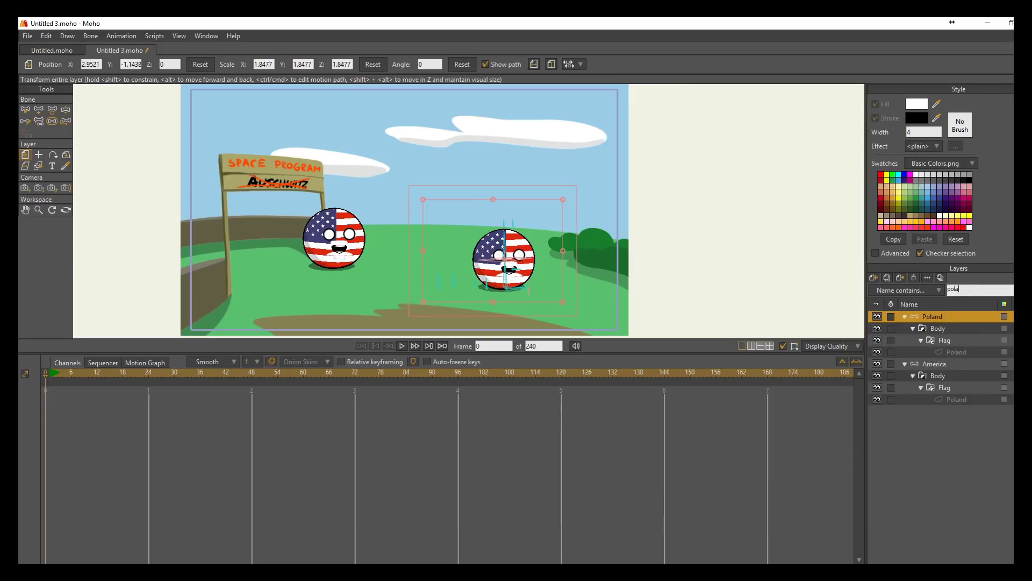
{"action": "left_click", "coordinate": [958, 351]}
{"action": "right_click", "coordinate": [957, 349]}
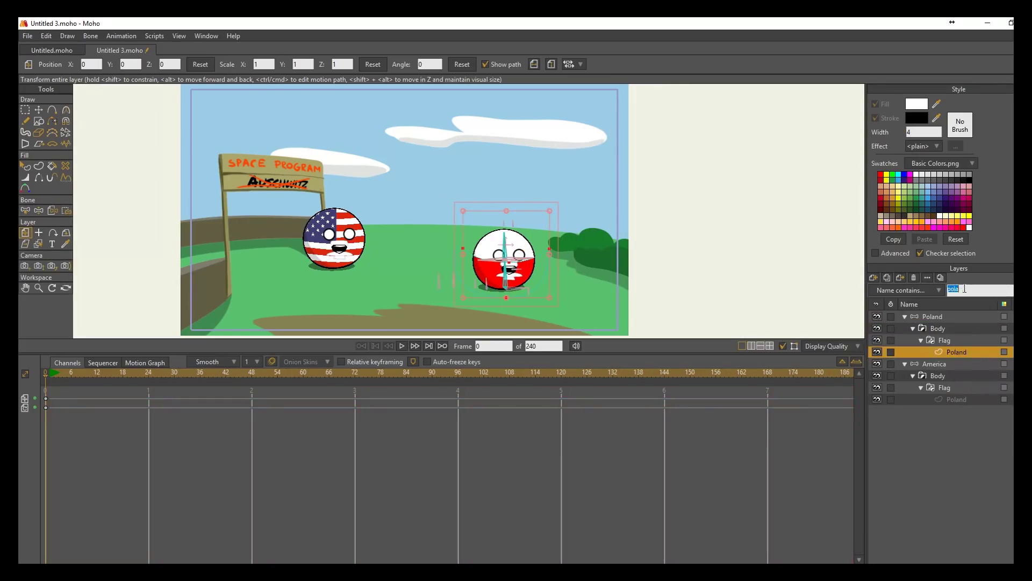
- Filter the layers for "na" and make the Nazi flag the active child of the America character's Flag group
{"action": "left_click", "coordinate": [954, 423]}
{"action": "right_click", "coordinate": [954, 424]}
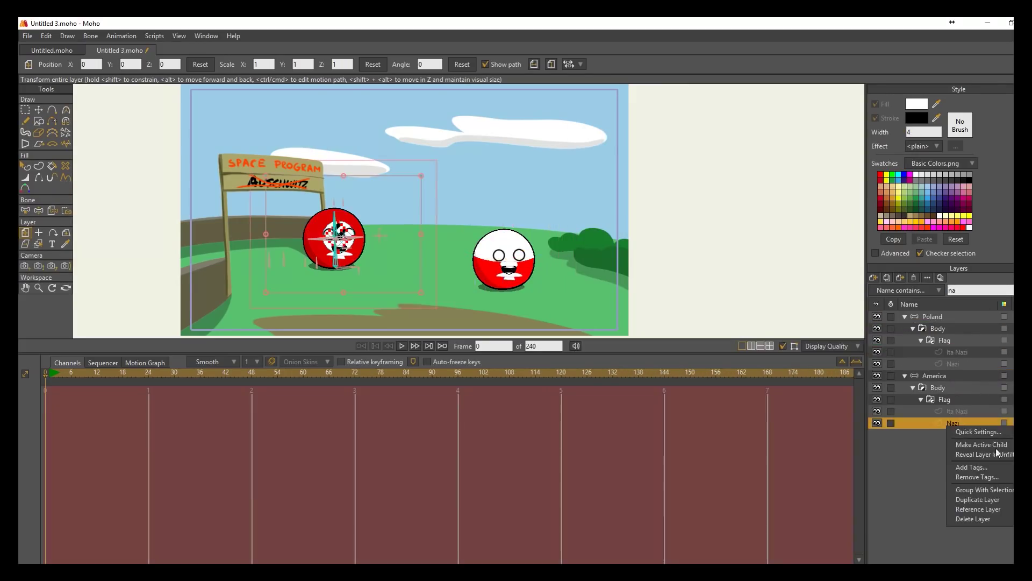
{"action": "left_click", "coordinate": [984, 445]}
- Open the Turn action of the Nazi flag layer, delete its keyframes, and return to the mainline
{"action": "key", "text": "ctrl+k"}
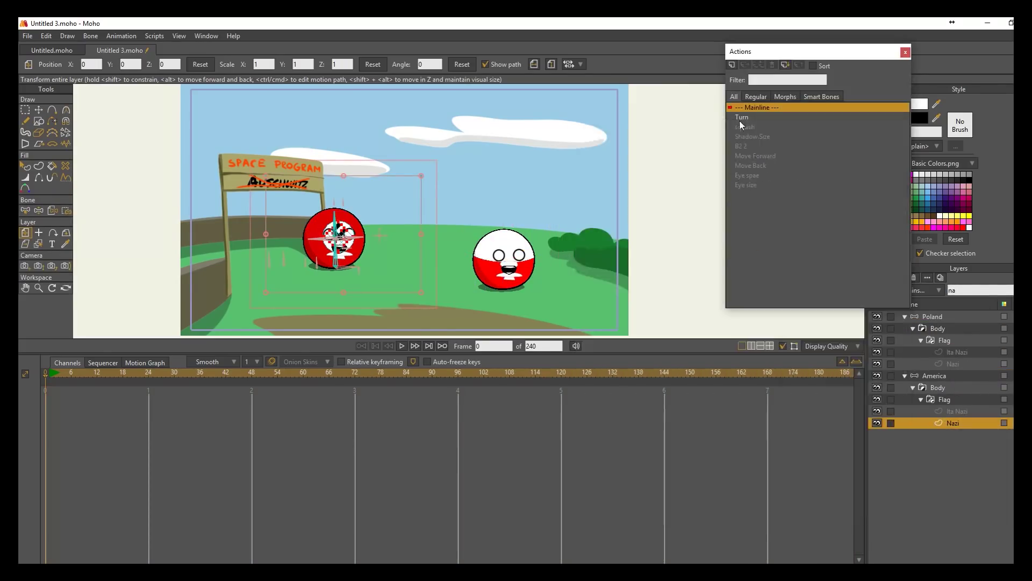
{"action": "double_click", "coordinate": [742, 117]}
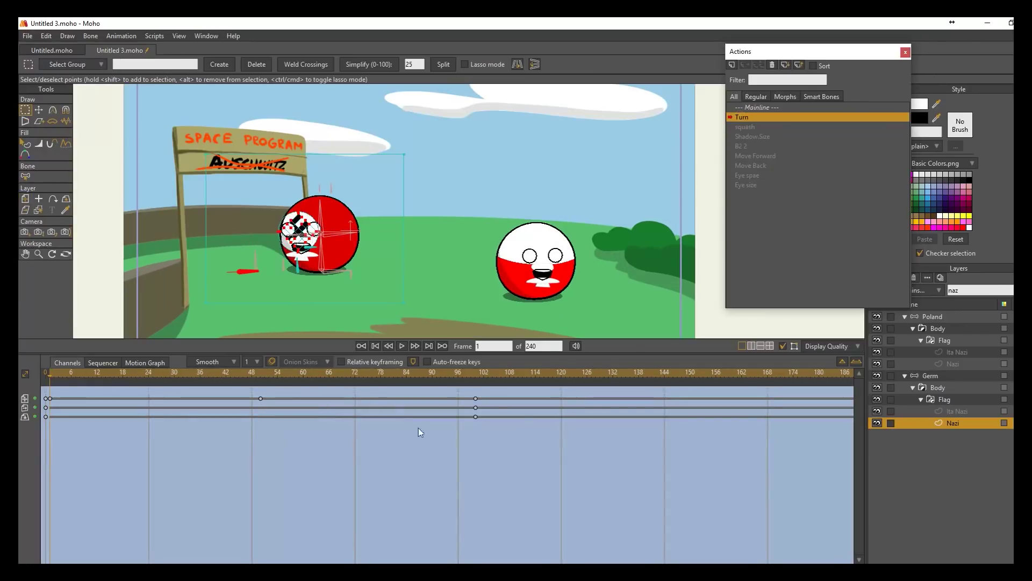
{"action": "key", "text": "Delete"}
{"action": "double_click", "coordinate": [772, 108]}
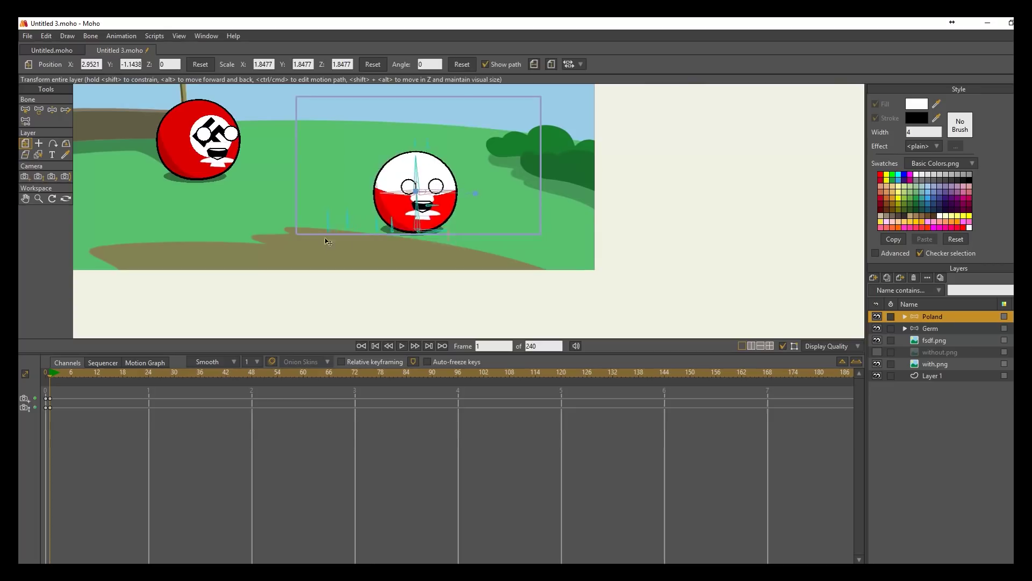
- Enlarge the Poland character to a scale of about 2.2 at frame 1 and spread its eyes using its bone controls
{"action": "left_click_drag", "start_coordinate": [325, 241], "coordinate": [308, 250]}
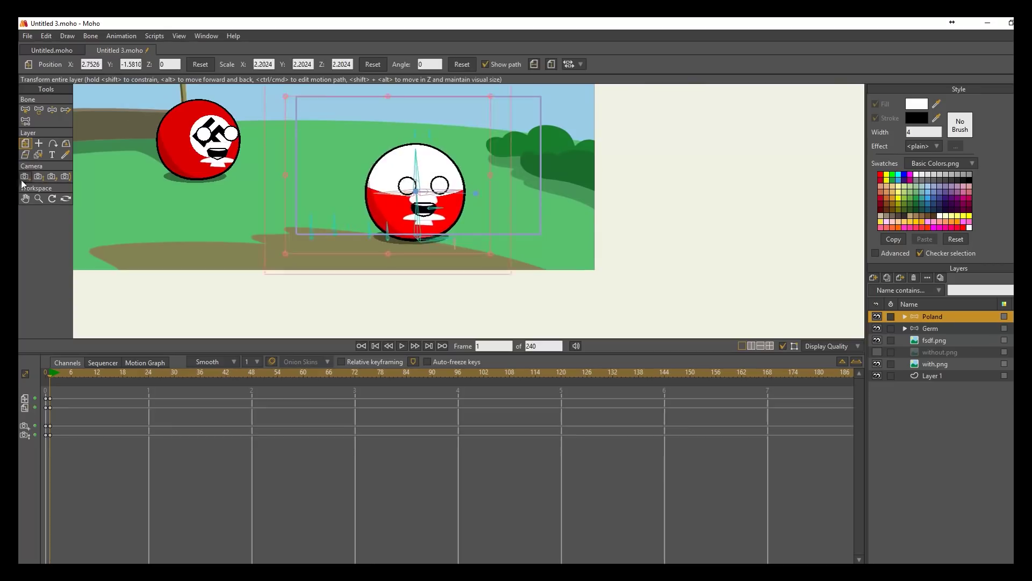
{"action": "left_click", "coordinate": [25, 176]}
{"action": "scroll", "coordinate": [429, 198], "scroll_direction": "up", "scroll_amount": 5}
{"action": "left_click", "coordinate": [39, 109]}
{"action": "scroll", "coordinate": [454, 190], "scroll_direction": "down", "scroll_amount": 4}
{"action": "left_click", "coordinate": [52, 110]}
{"action": "scroll", "coordinate": [424, 188], "scroll_direction": "up", "scroll_amount": 1}
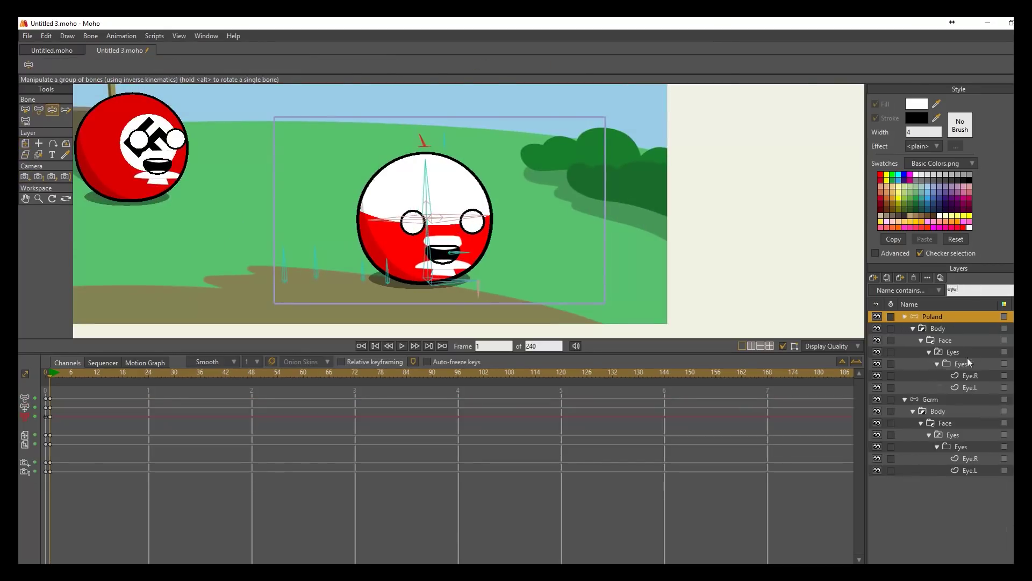
- Apply eye expression actions to the Eyes groups of both Poland and Germ at frame 1, and close the actions list
{"action": "left_click", "coordinate": [963, 364]}
{"action": "left_click", "coordinate": [959, 446]}
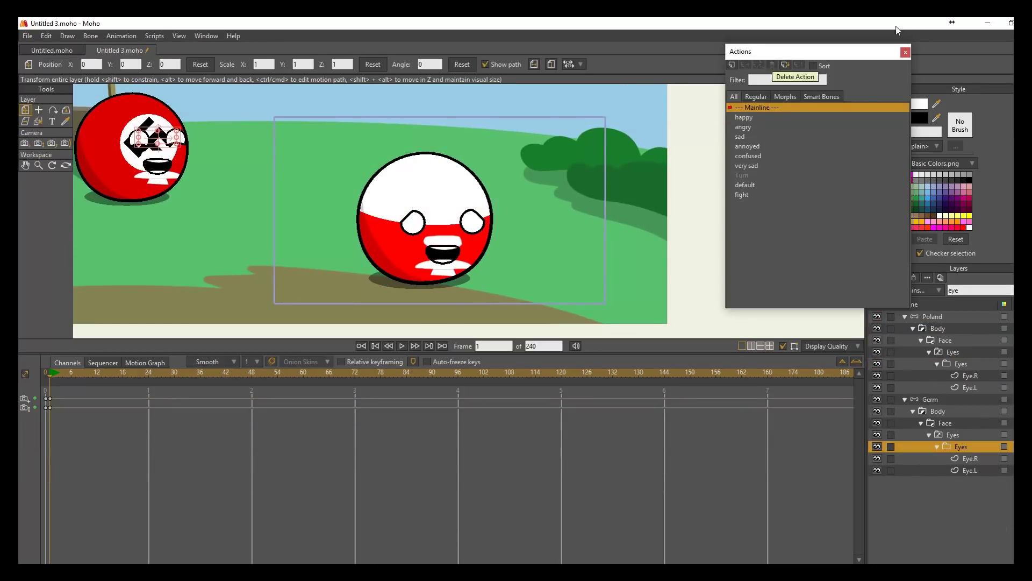
{"action": "left_click", "coordinate": [905, 52]}
- Filter the layers for "mo" and insert new mouth-shape actions on the mouth layers of Poland and Germ
{"action": "double_click", "coordinate": [962, 288]}
{"action": "type", "text": "mo"}
{"action": "left_click", "coordinate": [957, 411]}
{"action": "left_click", "coordinate": [956, 352]}
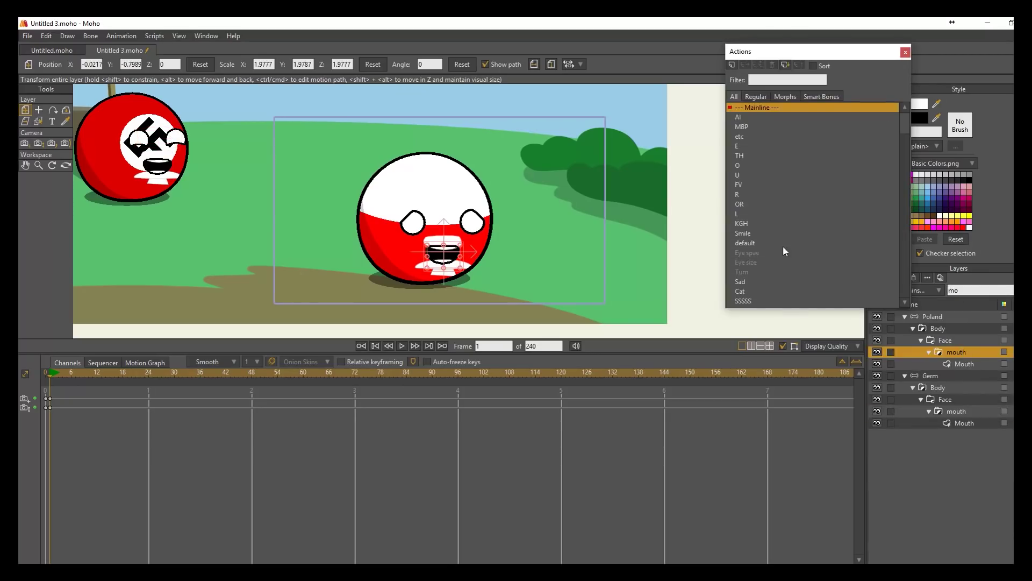
{"action": "scroll", "coordinate": [783, 247], "scroll_direction": "down", "scroll_amount": 10}
{"action": "left_click", "coordinate": [759, 64]}
{"action": "left_click", "coordinate": [957, 411]}
{"action": "left_click", "coordinate": [747, 303]}
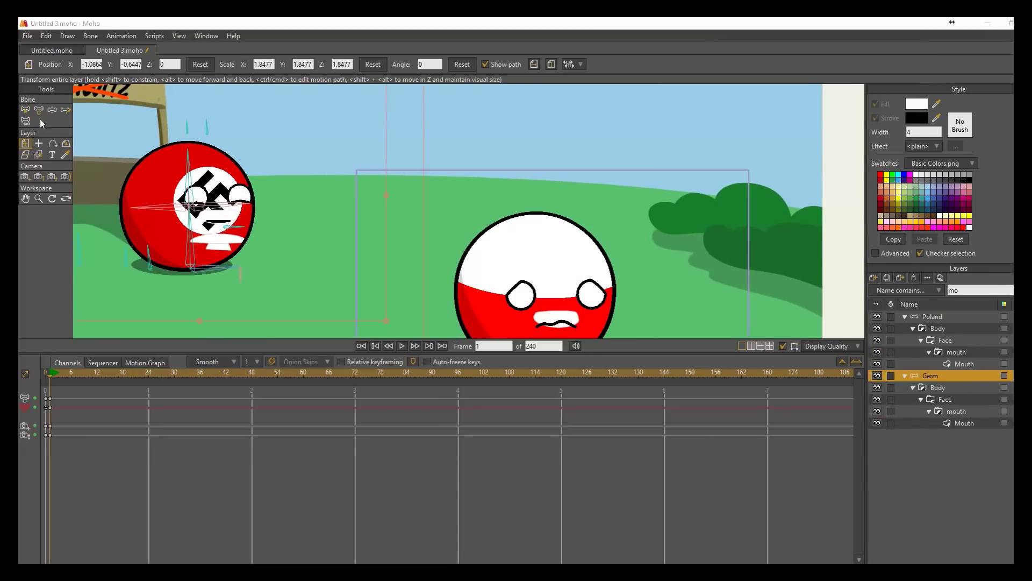
- Reposition Germ's face with its face bone and spread its eyes with the eye control bones
{"action": "left_click", "coordinate": [39, 110]}
{"action": "left_click_drag", "start_coordinate": [195, 207], "coordinate": [194, 206]}
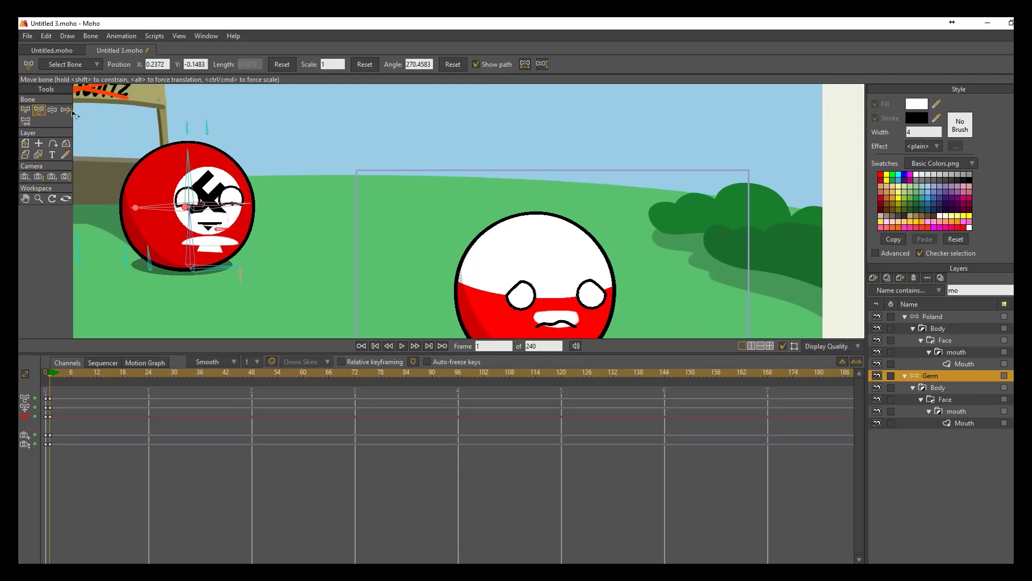
{"action": "left_click", "coordinate": [52, 110]}
{"action": "left_click", "coordinate": [38, 110]}
{"action": "left_click", "coordinate": [189, 127]}
{"action": "left_click", "coordinate": [52, 109]}
{"action": "left_click_drag", "start_coordinate": [208, 128], "coordinate": [206, 127]}
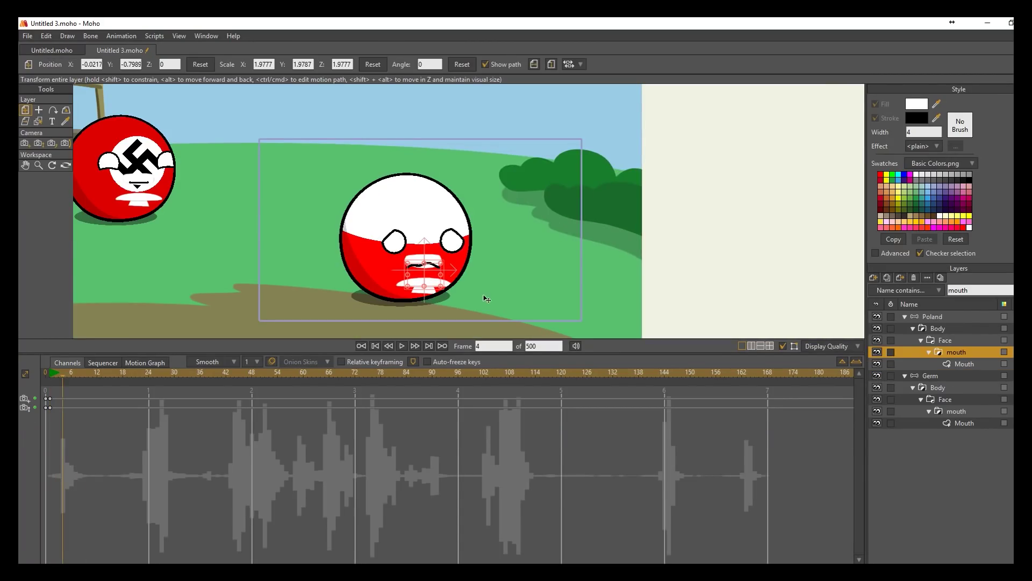
- Insert mouth-shape actions on Poland's mouth layer for the first sounds of the audio, including MBP just after frame 16
{"action": "key", "text": "ctrl+k"}
{"action": "left_click", "coordinate": [81, 373]}
{"action": "scroll", "coordinate": [737, 138], "scroll_direction": "down", "scroll_amount": 1}
{"action": "left_click", "coordinate": [67, 374]}
{"action": "left_click", "coordinate": [757, 112]}
{"action": "left_click", "coordinate": [114, 373]}
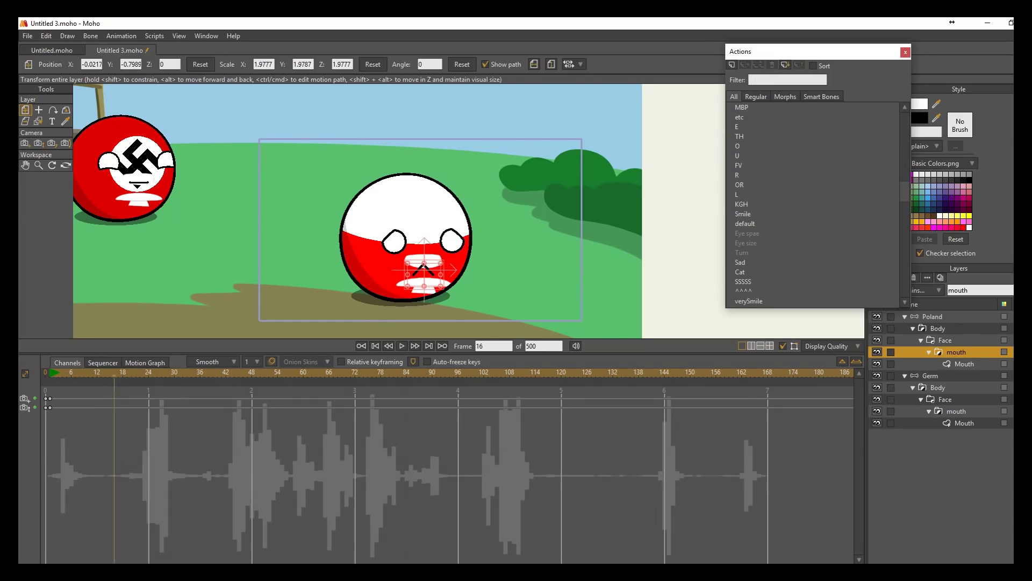
{"action": "key", "text": "Right"}
{"action": "key", "text": "Right"}
{"action": "key", "text": "Right"}
{"action": "key", "text": "Right"}
{"action": "left_click", "coordinate": [740, 108]}
- Advance through the audio waveform towards frame 42, choosing the SSSSS mouth shape for Poland along the way
{"action": "key", "text": "Right"}
{"action": "key", "text": "Right"}
{"action": "key", "text": "Right"}
{"action": "key", "text": "Right"}
{"action": "key", "text": "Right"}
{"action": "key", "text": "Right"}
{"action": "key", "text": "Right"}
{"action": "key", "text": "Right"}
{"action": "scroll", "coordinate": [739, 215], "scroll_direction": "down", "scroll_amount": 1}
{"action": "left_click", "coordinate": [742, 272]}
{"action": "key", "text": "Right"}
{"action": "key", "text": "Right"}
{"action": "key", "text": "Right"}
{"action": "key", "text": "Right"}
{"action": "key", "text": "Right"}
{"action": "key", "text": "Right"}
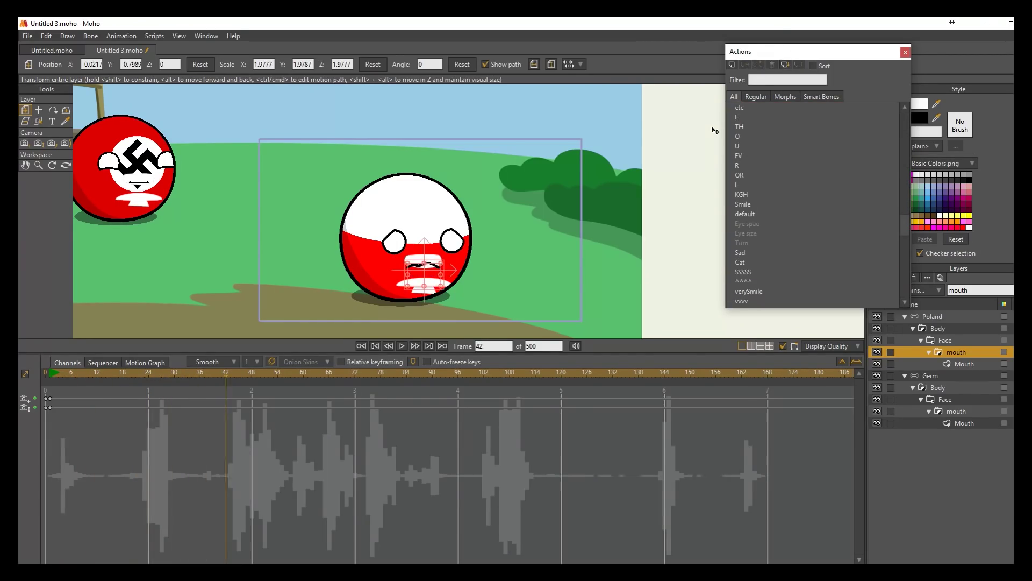
- Insert a copy of a mouth shape six frames before frame 42 and choose the ^^^^ shape back at frame 42
{"action": "key", "text": "Left"}
{"action": "key", "text": "Left"}
{"action": "key", "text": "Left"}
{"action": "key", "text": "Left"}
{"action": "key", "text": "Left"}
{"action": "key", "text": "Left"}
{"action": "left_click", "coordinate": [758, 65]}
{"action": "key", "text": "Right"}
{"action": "key", "text": "Right"}
{"action": "key", "text": "Right"}
{"action": "key", "text": "Right"}
{"action": "key", "text": "Right"}
{"action": "key", "text": "Right"}
{"action": "left_click", "coordinate": [745, 281]}
- Lip-sync Poland's mouth from frame 46 past frame 58 using the AI, E, FV and etc mouth shapes
{"action": "scroll", "coordinate": [747, 124], "scroll_direction": "up", "scroll_amount": 1}
{"action": "left_click", "coordinate": [745, 117]}
{"action": "left_click", "coordinate": [744, 146]}
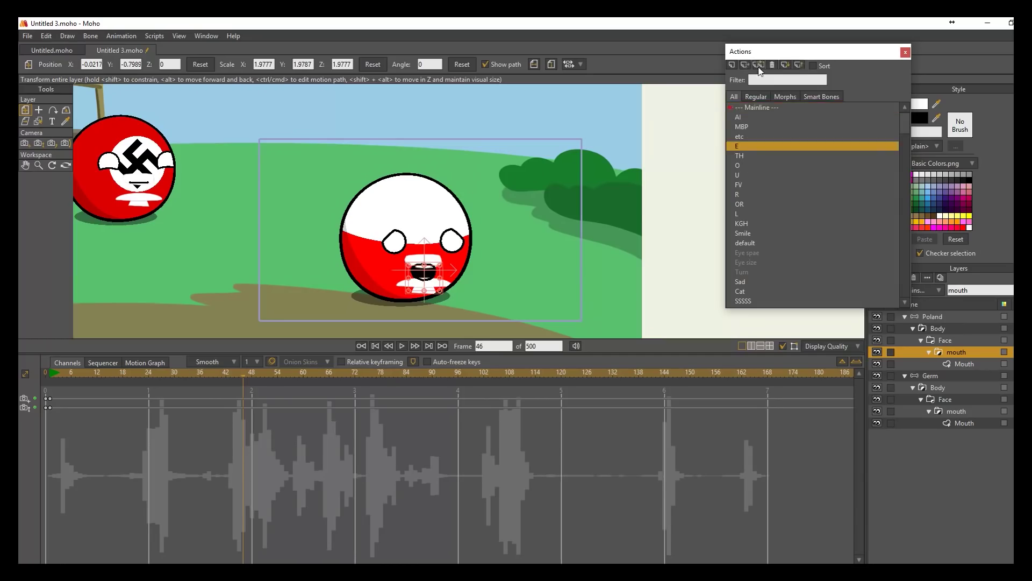
{"action": "left_click", "coordinate": [745, 185]}
{"action": "left_click", "coordinate": [744, 117]}
{"action": "left_click", "coordinate": [740, 136]}
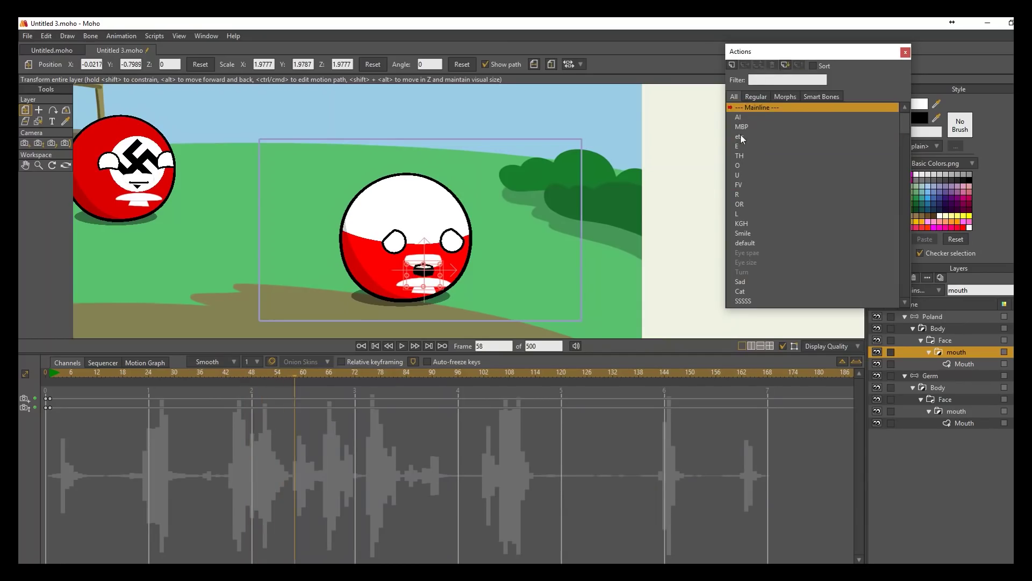
{"action": "left_click", "coordinate": [753, 108]}
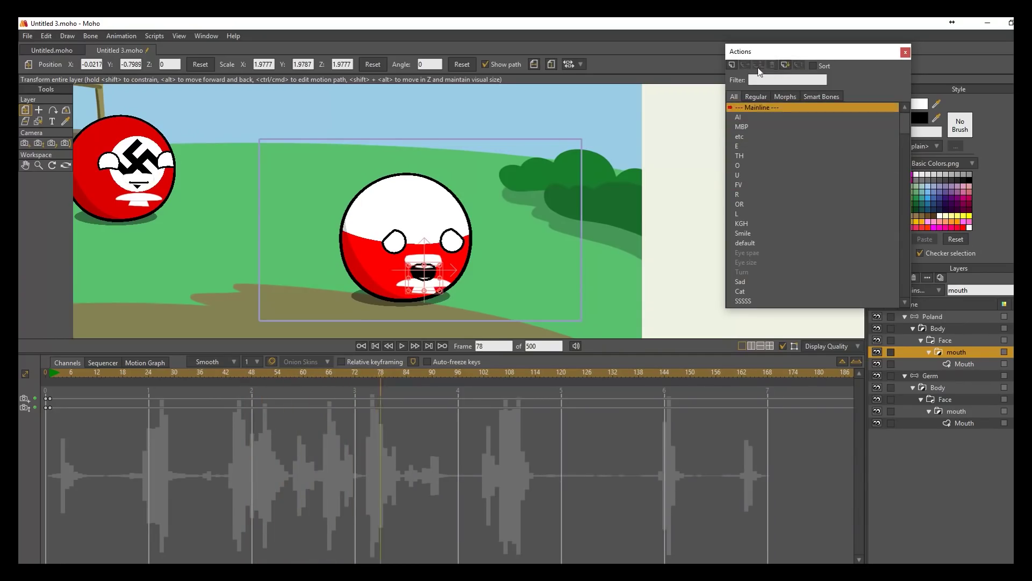
- Insert the etc and ^^^^ mouth shapes for Poland between frames 78 and 94, and play the animation from the start
{"action": "key", "text": "Right"}
{"action": "key", "text": "Right"}
{"action": "key", "text": "Right"}
{"action": "left_click", "coordinate": [742, 136]}
{"action": "left_click", "coordinate": [758, 65]}
{"action": "scroll", "coordinate": [747, 258], "scroll_direction": "down", "scroll_amount": 1}
{"action": "left_click", "coordinate": [745, 272]}
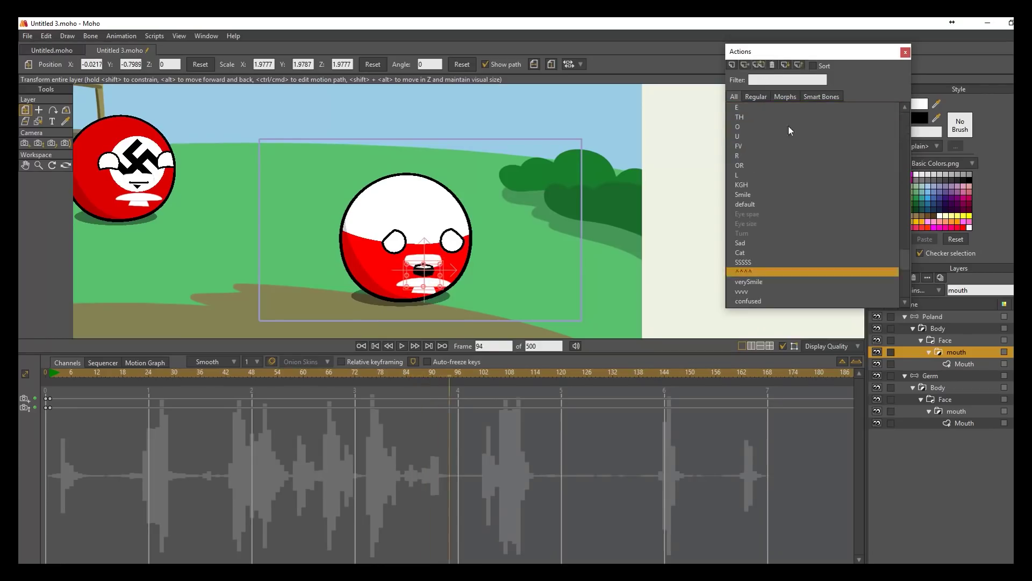
{"action": "left_click", "coordinate": [758, 65]}
{"action": "left_click", "coordinate": [361, 345]}
{"action": "left_click", "coordinate": [403, 346]}
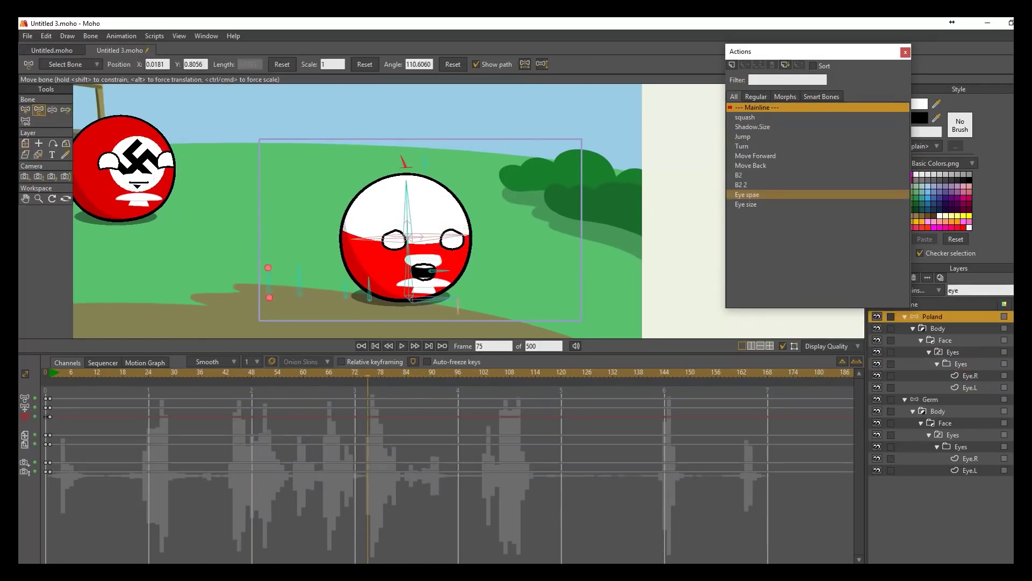
- Animate the camera zooming out from frame 109 to show both characters and the sign, ending the move at frame 117
{"action": "left_click", "coordinate": [404, 345]}
{"action": "left_click", "coordinate": [39, 176]}
{"action": "left_click_drag", "start_coordinate": [344, 177], "coordinate": [363, 213]}
{"action": "left_click", "coordinate": [24, 176]}
{"action": "left_click", "coordinate": [39, 176]}
{"action": "left_click", "coordinate": [24, 176]}
{"action": "left_click", "coordinate": [38, 176]}
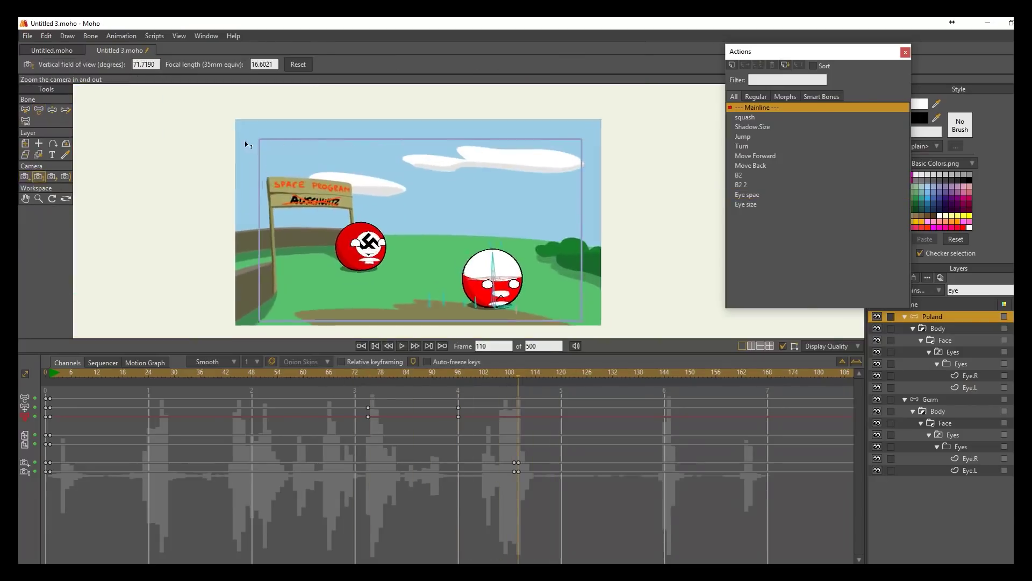
{"action": "left_click_drag", "start_coordinate": [246, 146], "coordinate": [246, 143]}
{"action": "left_click_drag", "start_coordinate": [531, 456], "coordinate": [517, 478]}
{"action": "left_click_drag", "start_coordinate": [518, 471], "coordinate": [546, 469]}
- Turn Poland's face towards Germ with the Turn control bone between frames 128 and 138
{"action": "left_click_drag", "start_coordinate": [522, 373], "coordinate": [699, 372]}
{"action": "key", "text": "z"}
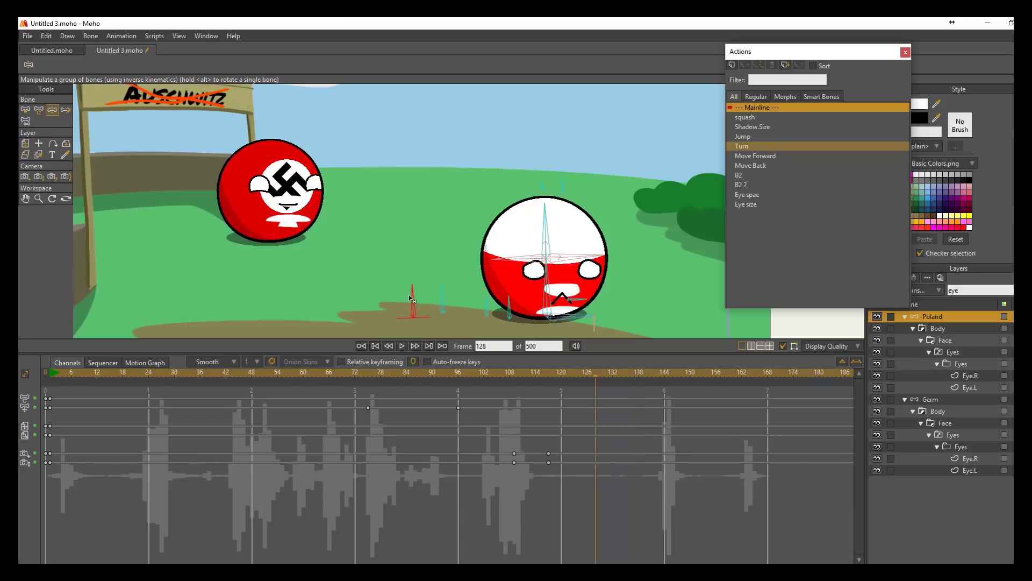
{"action": "left_click", "coordinate": [39, 110]}
{"action": "key", "text": "Left"}
{"action": "key", "text": "Left"}
{"action": "key", "text": "Left"}
{"action": "key", "text": "Left"}
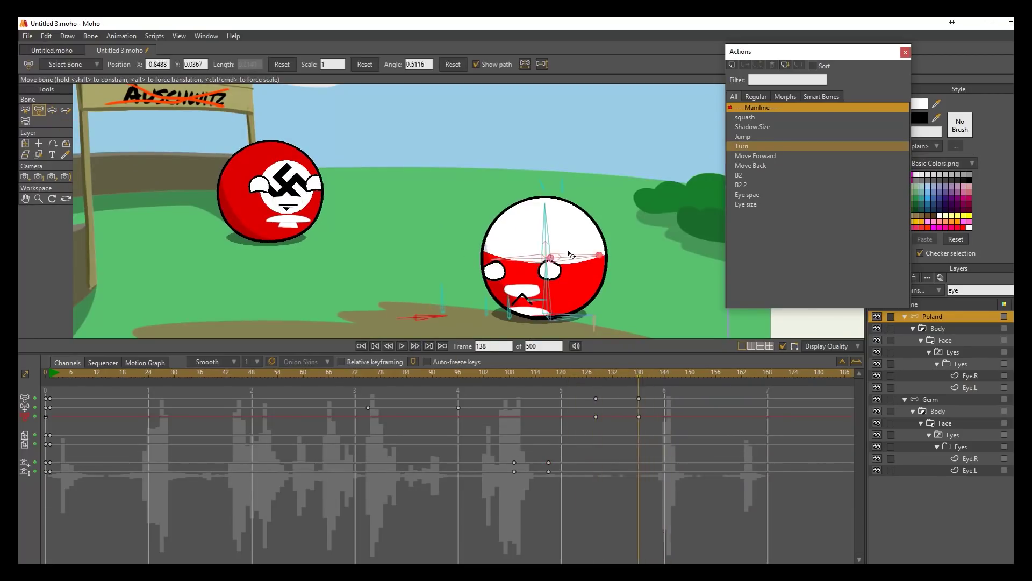
- Raise Poland's face with its face bone between frames 143 and 148
{"action": "left_click", "coordinate": [543, 300]}
{"action": "key", "text": "Right"}
{"action": "key", "text": "Right"}
{"action": "key", "text": "Right"}
{"action": "key", "text": "Right"}
{"action": "key", "text": "Right"}
{"action": "left_click_drag", "start_coordinate": [543, 300], "coordinate": [543, 257]}
{"action": "key", "text": "Right"}
{"action": "key", "text": "Right"}
{"action": "key", "text": "Right"}
{"action": "key", "text": "Right"}
{"action": "key", "text": "Right"}
- Play the head turn, move the face-bone keyframes at frame 138 back to frame 134, and replay it
{"action": "left_click", "coordinate": [402, 346]}
{"action": "left_click", "coordinate": [404, 346]}
{"action": "left_click_drag", "start_coordinate": [634, 403], "coordinate": [644, 422]}
{"action": "left_click_drag", "start_coordinate": [639, 416], "coordinate": [621, 417]}
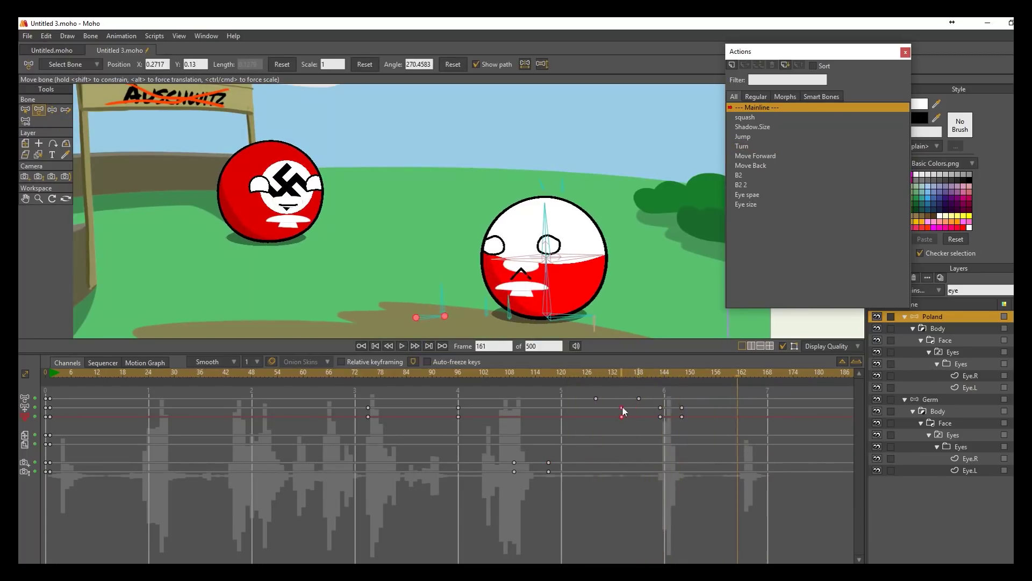
{"action": "left_click", "coordinate": [402, 345]}
{"action": "left_click", "coordinate": [402, 345]}
- Insert a copy of the default eye action on Poland's Eyes group at about frame 149
{"action": "left_click", "coordinate": [962, 365]}
{"action": "left_click", "coordinate": [686, 372]}
{"action": "left_click", "coordinate": [745, 185]}
{"action": "left_click", "coordinate": [758, 65]}
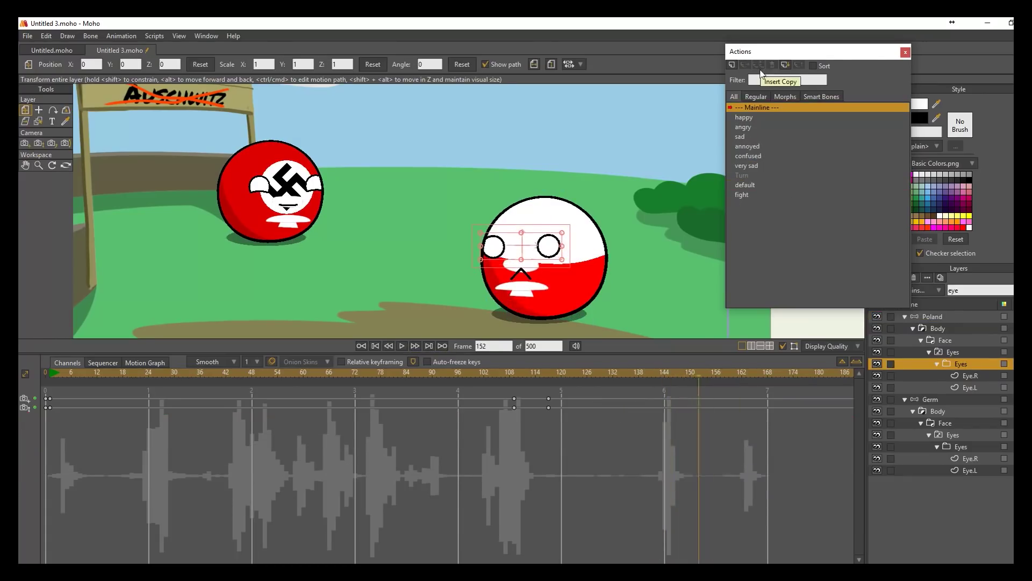
- Filter the layers for "mouth" and give Poland's mouth an open shape from about frame 143
{"action": "left_click", "coordinate": [661, 372]}
{"action": "double_click", "coordinate": [956, 291]}
{"action": "type", "text": "mouth"}
{"action": "left_click", "coordinate": [957, 352]}
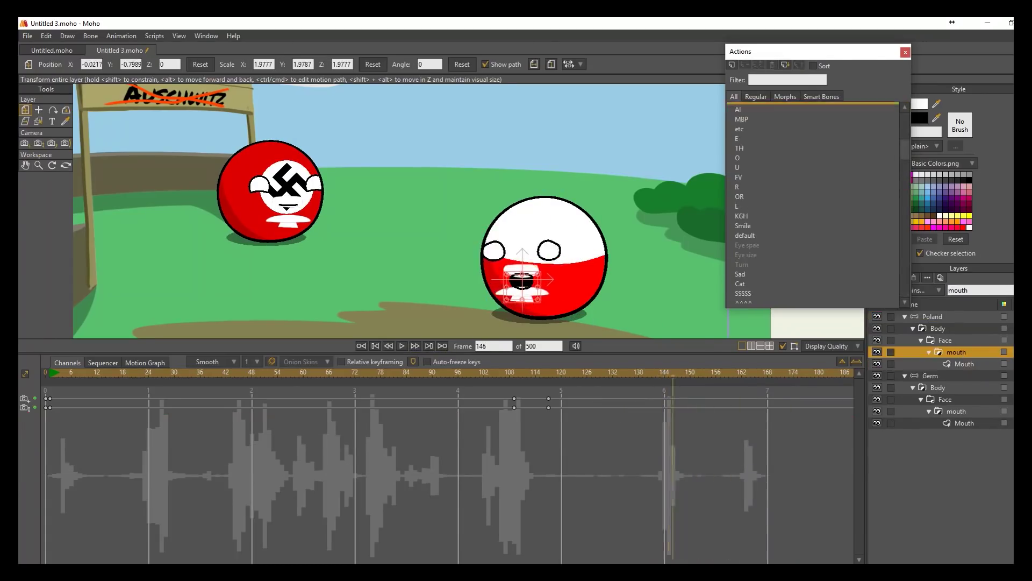
- Slide the Poland character out past the fence between frames 162 and 165, and place its layer below fsdf.png
{"action": "left_click", "coordinate": [933, 319]}
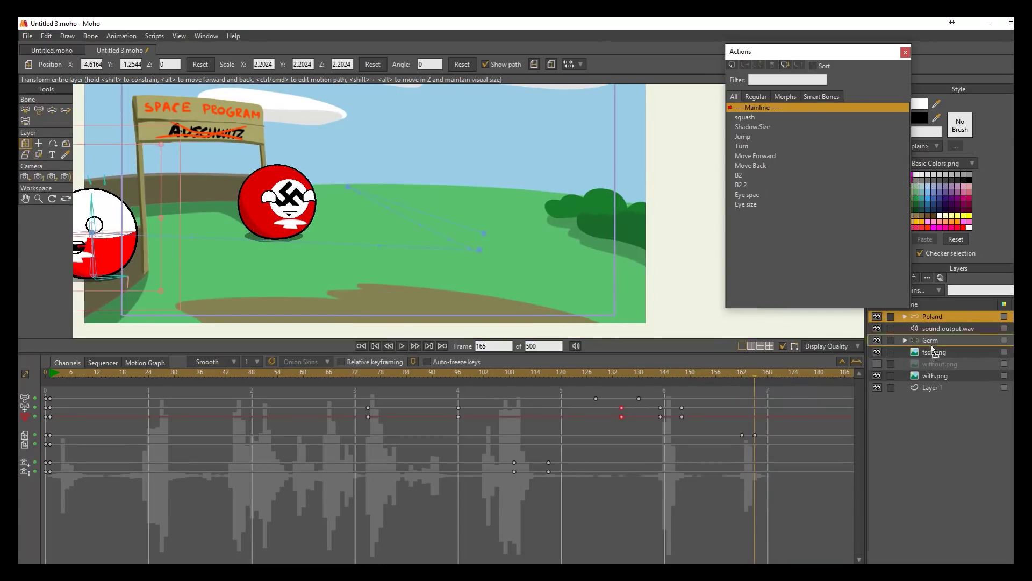
{"action": "left_click", "coordinate": [934, 356]}
{"action": "left_click_drag", "start_coordinate": [934, 357], "coordinate": [933, 337]}
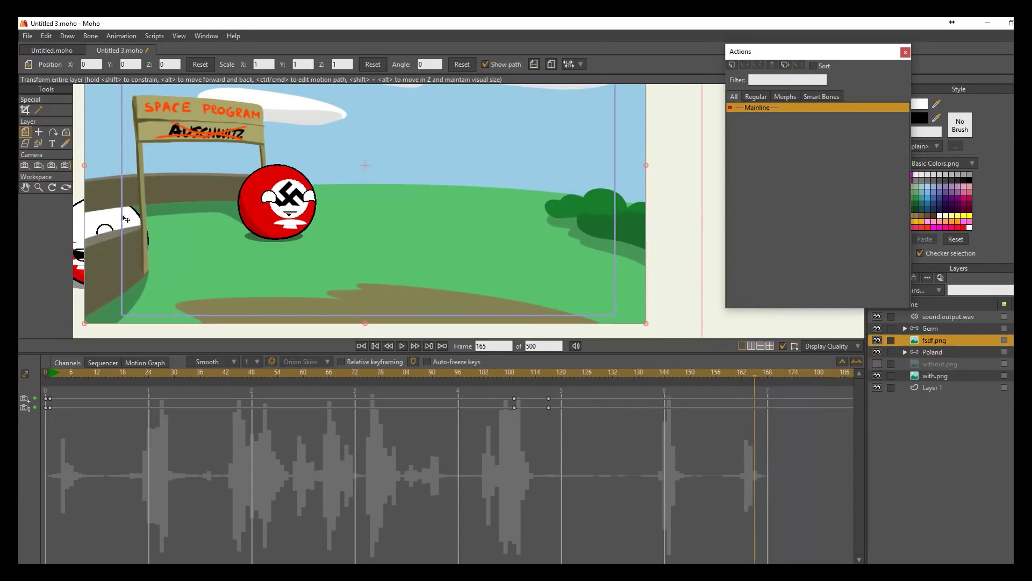
{"action": "key", "text": "ctrl+z"}
{"action": "scroll", "coordinate": [712, 206], "scroll_direction": "down", "scroll_amount": 2}
- Key Poland's scale at frame 162, shrink it to about 1.82 at frame 165, and move it farther out behind the fence
{"action": "left_click", "coordinate": [743, 373]}
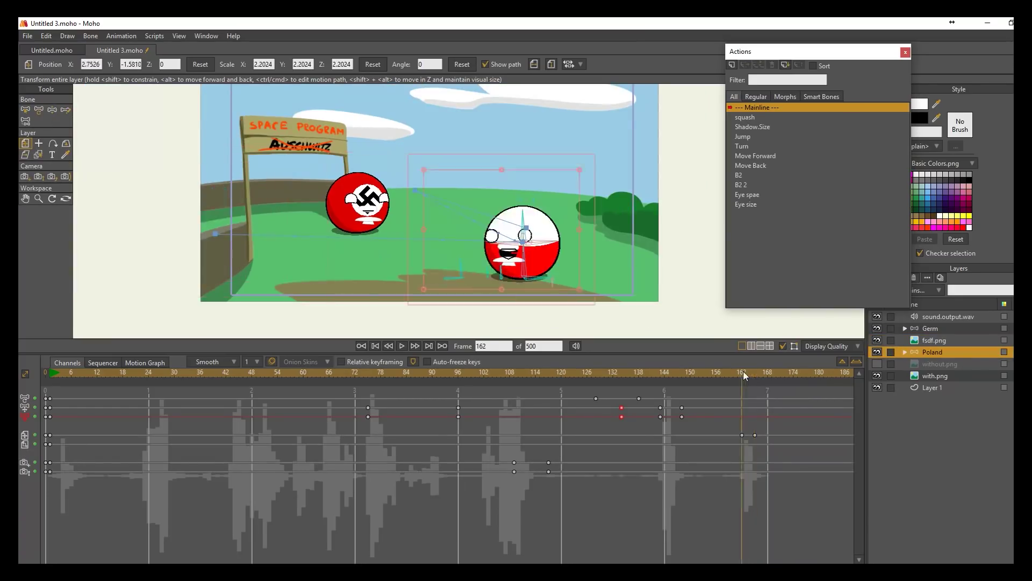
{"action": "left_click_drag", "start_coordinate": [423, 170], "coordinate": [426, 172]}
{"action": "left_click", "coordinate": [754, 374]}
{"action": "left_click_drag", "start_coordinate": [117, 161], "coordinate": [134, 174]}
{"action": "mouse_move", "coordinate": [755, 375]}
{"action": "left_mouse_down"}
{"action": "mouse_move", "coordinate": [732, 376]}
{"action": "mouse_move", "coordinate": [755, 376]}
{"action": "left_mouse_up"}
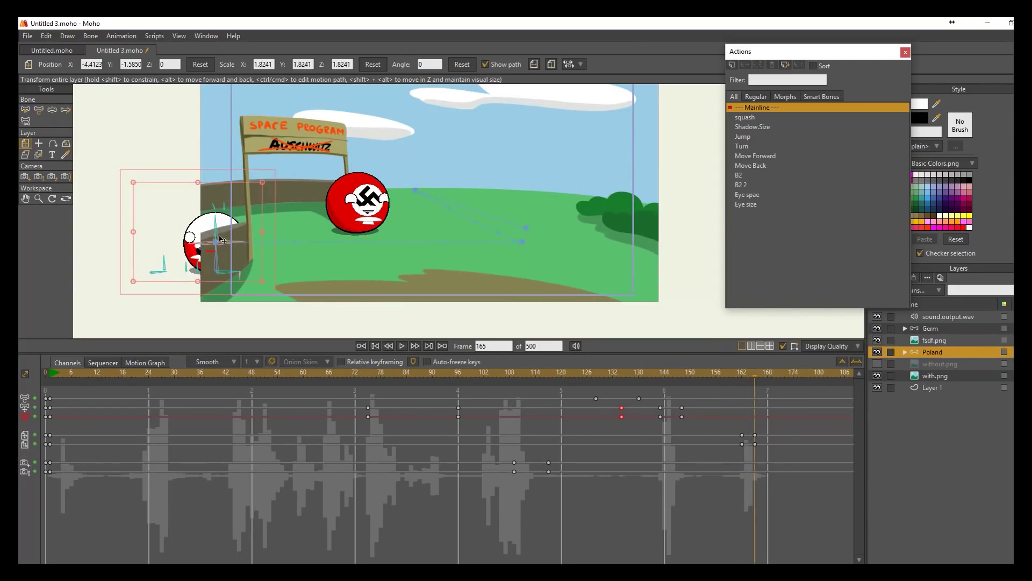
{"action": "left_click_drag", "start_coordinate": [221, 240], "coordinate": [163, 242]}
- Step back and forth through frames 162 to 165 to examine Poland's exit movement
{"action": "left_click", "coordinate": [734, 374]}
{"action": "key", "text": "Right"}
{"action": "key", "text": "Right"}
{"action": "key", "text": "Right"}
{"action": "key", "text": "Right"}
{"action": "key", "text": "Right"}
{"action": "key", "text": "Right"}
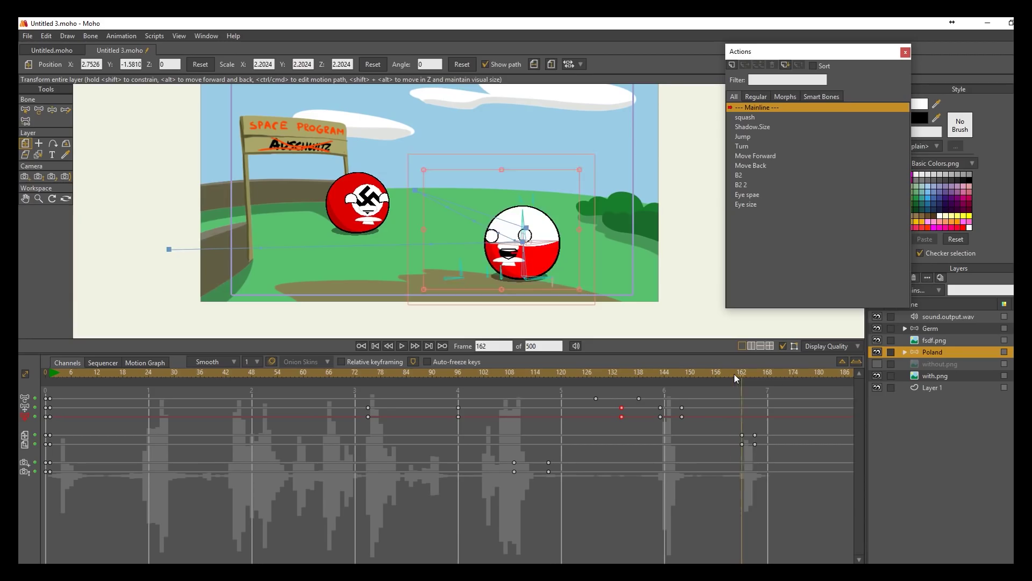
{"action": "key", "text": "Left"}
{"action": "key", "text": "Left"}
{"action": "key", "text": "Right"}
{"action": "key", "text": "Left"}
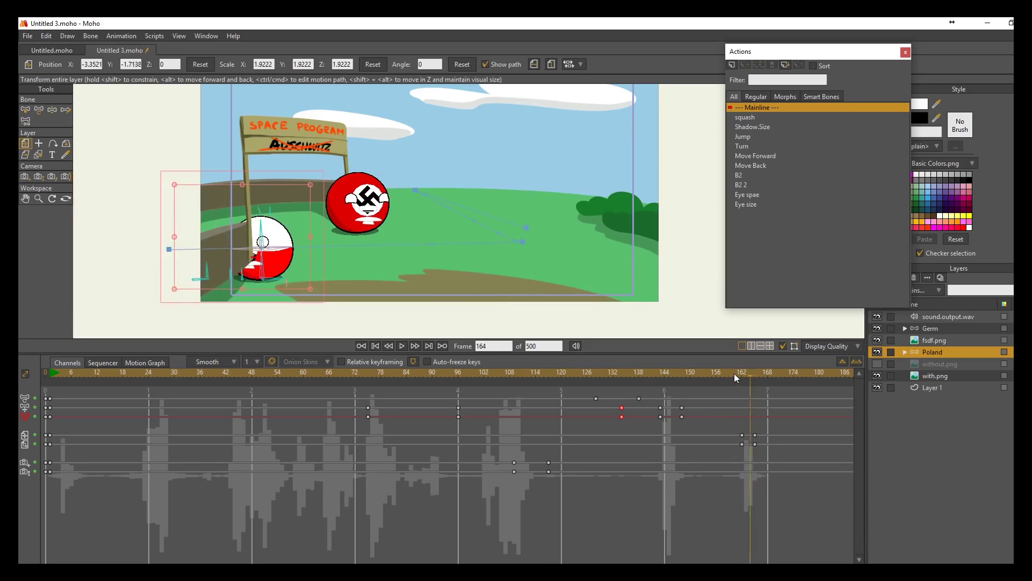
{"action": "key", "text": "Right"}
{"action": "key", "text": "Left"}
{"action": "key", "text": "Left"}
{"action": "key", "text": "Right"}
{"action": "key", "text": "Left"}
{"action": "key", "text": "Right"}
- Move Poland up and closer to Germ at frame 164, to about X -2.51, Y -1.40, and review the exit path
{"action": "left_click_drag", "start_coordinate": [267, 235], "coordinate": [301, 221]}
{"action": "key", "text": "Left"}
{"action": "key", "text": "Right"}
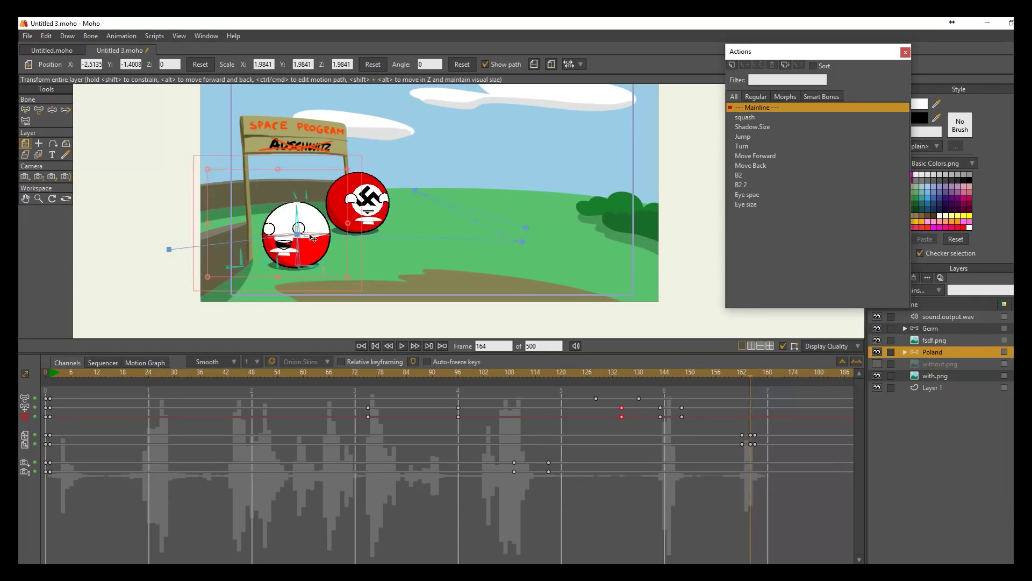
{"action": "key", "text": "Right"}
{"action": "left_click", "coordinate": [713, 372]}
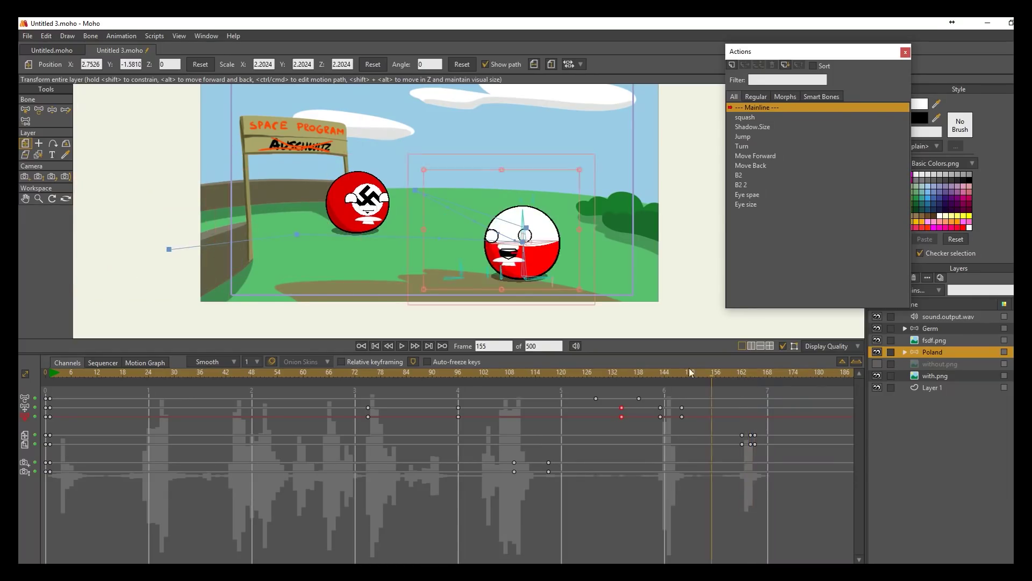
- Key Poland's upright shear at frame 161, slant the ball at frame 162 to about X 0.44, Y 0.03, and step ahead through the exit
{"action": "left_click", "coordinate": [401, 346]}
{"action": "left_click", "coordinate": [401, 346]}
{"action": "left_click", "coordinate": [741, 372]}
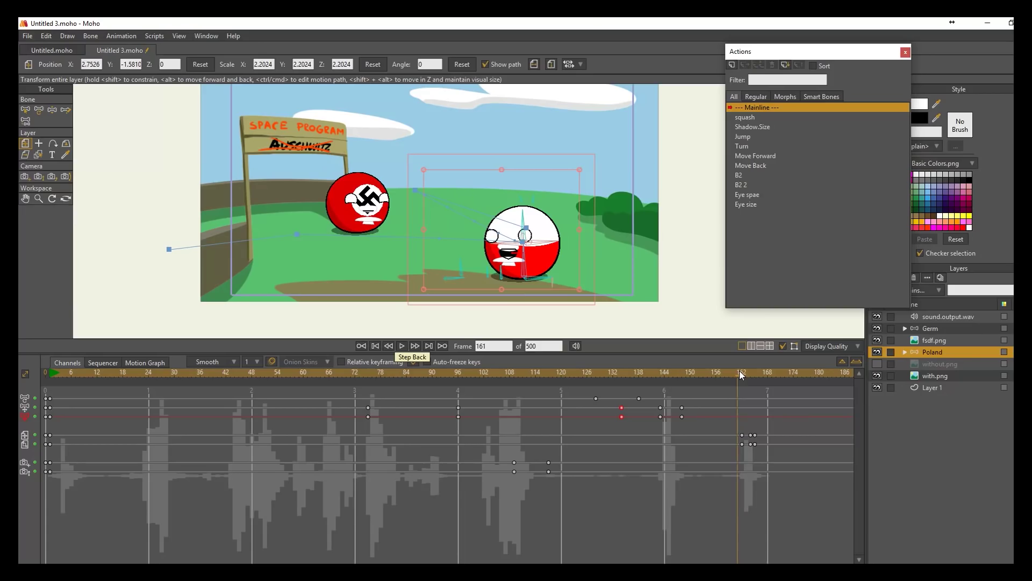
{"action": "key", "text": "z"}
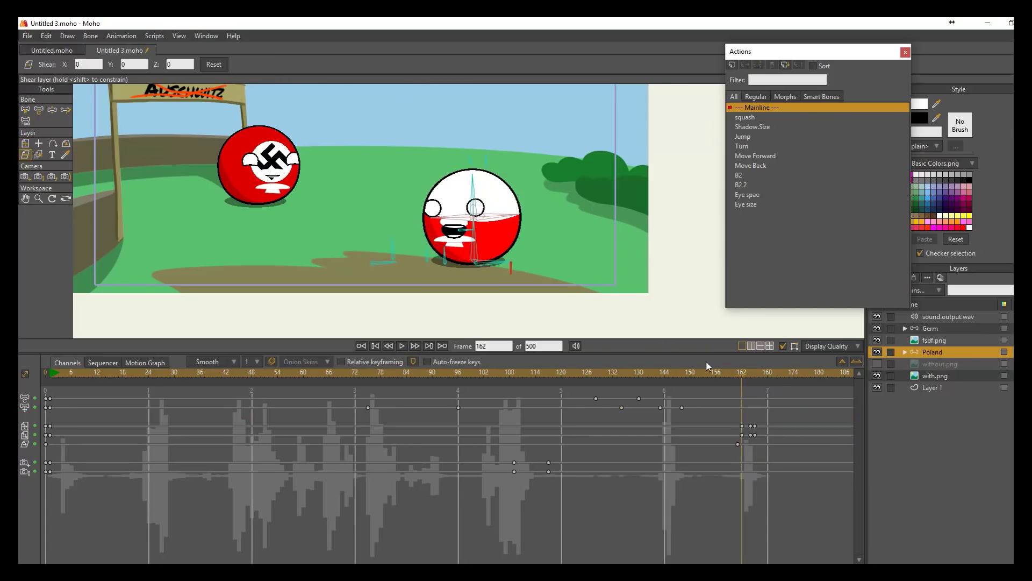
{"action": "left_click_drag", "start_coordinate": [466, 216], "coordinate": [494, 215]}
{"action": "key", "text": "ctrl+Right"}
{"action": "key", "text": "ctrl+Right"}
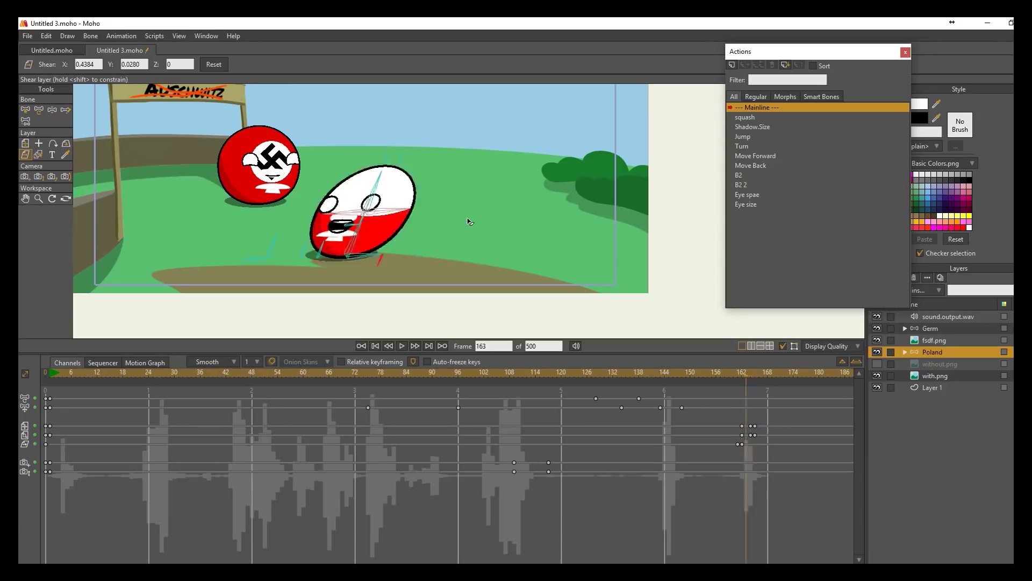
- Nudge Poland farther out behind the fence at frame 166, to about X -5.56, Y -1.76, and replay the exit
{"action": "key", "text": "t"}
{"action": "key", "text": "ctrl+Right"}
{"action": "key", "text": "ctrl+Right"}
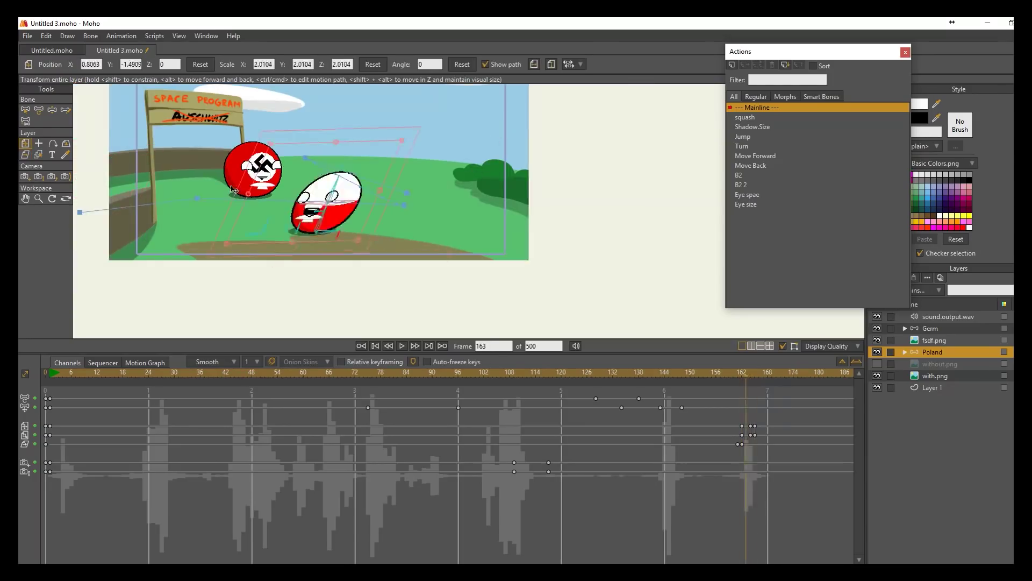
{"action": "left_click", "coordinate": [642, 372]}
{"action": "left_click", "coordinate": [402, 346]}
{"action": "left_click", "coordinate": [402, 346]}
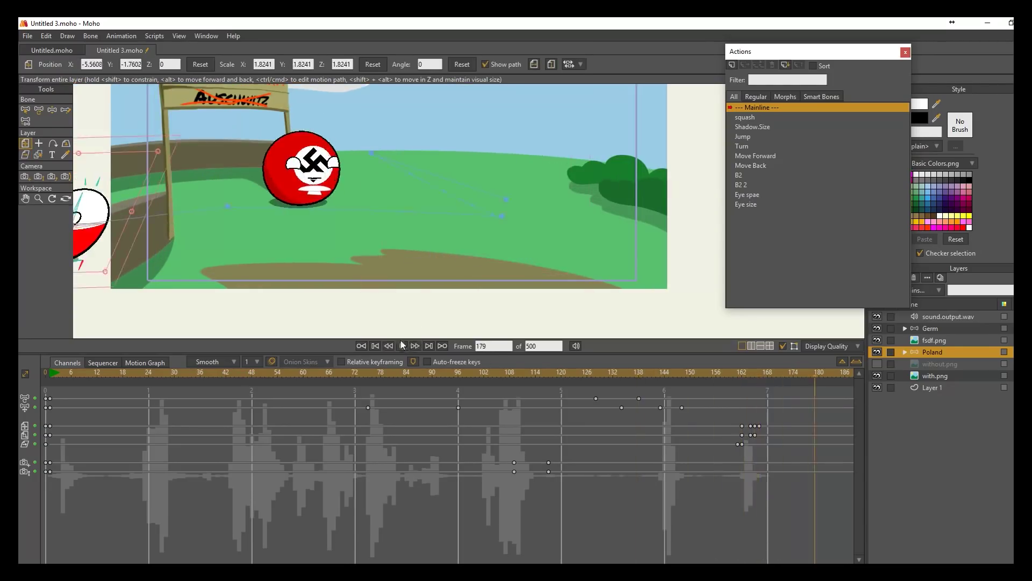
- Key Germ's turn bone at frame 162 and rotate it upward at frame 164 to turn the ball's face
{"action": "left_click", "coordinate": [750, 373]}
{"action": "left_click", "coordinate": [930, 328]}
{"action": "key", "text": "Left"}
{"action": "key", "text": "Left"}
{"action": "left_click", "coordinate": [52, 110]}
{"action": "scroll", "coordinate": [238, 194], "scroll_direction": "up", "scroll_amount": 3}
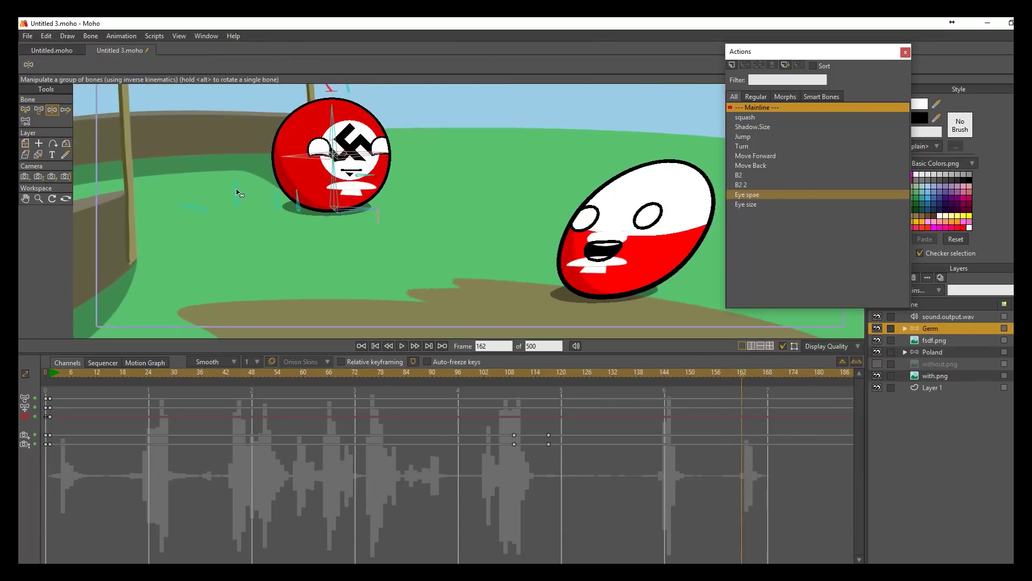
{"action": "left_click", "coordinate": [236, 193]}
{"action": "left_click", "coordinate": [201, 209]}
{"action": "key", "text": "Right"}
{"action": "key", "text": "Right"}
{"action": "left_click_drag", "start_coordinate": [194, 208], "coordinate": [220, 182]}
- Slow Germ's turn by moving its end key from frame 164 to frame 166, and play back the turn
{"action": "left_click", "coordinate": [704, 372]}
{"action": "left_click", "coordinate": [402, 346]}
{"action": "left_click", "coordinate": [401, 345]}
{"action": "left_click_drag", "start_coordinate": [750, 398], "coordinate": [759, 400]}
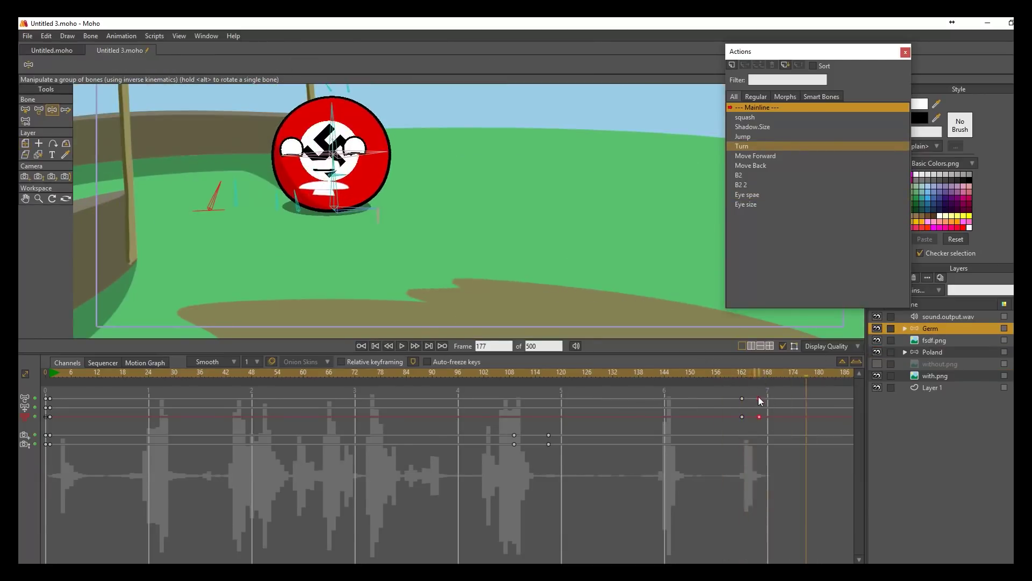
{"action": "left_click", "coordinate": [401, 346]}
{"action": "left_click", "coordinate": [402, 346]}
- Adjust Germ's bone pose slightly past the turn, move the new key back to frame 166, and replay from about frame 155
{"action": "left_click", "coordinate": [827, 372]}
{"action": "scroll", "coordinate": [269, 209], "scroll_direction": "up", "scroll_amount": 1}
{"action": "left_click_drag", "start_coordinate": [282, 210], "coordinate": [277, 209]}
{"action": "left_click_drag", "start_coordinate": [828, 399], "coordinate": [759, 398]}
{"action": "left_click", "coordinate": [707, 372]}
{"action": "left_click", "coordinate": [403, 345]}
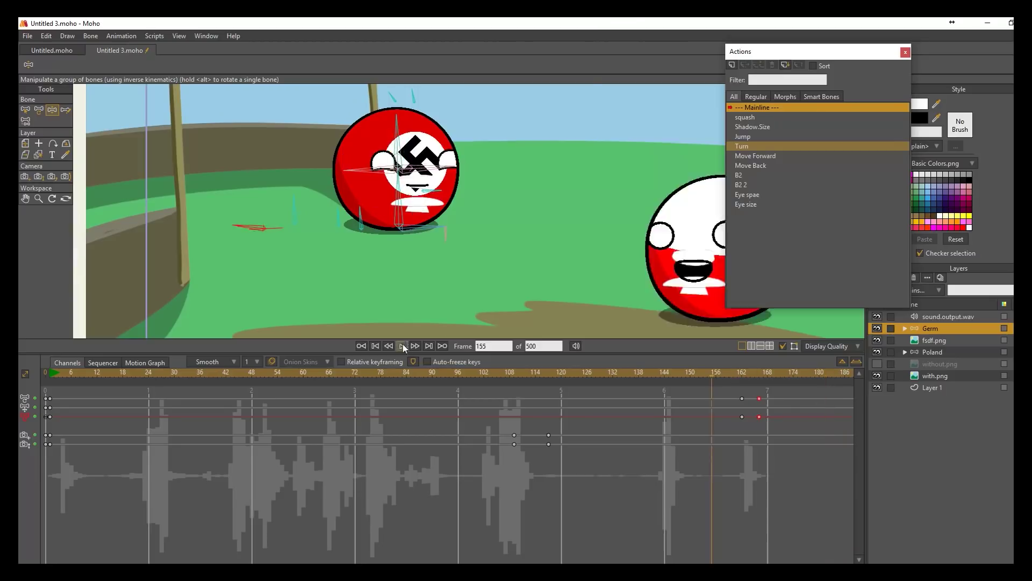
- Play the whole scene from the start to check Poland's exit and Germ's turn together
{"action": "scroll", "coordinate": [417, 269], "scroll_direction": "down", "scroll_amount": 3}
{"action": "left_click", "coordinate": [403, 346]}
{"action": "left_click", "coordinate": [361, 346]}
{"action": "left_click", "coordinate": [403, 346]}
{"action": "scroll", "coordinate": [484, 226], "scroll_direction": "down", "scroll_amount": 2}
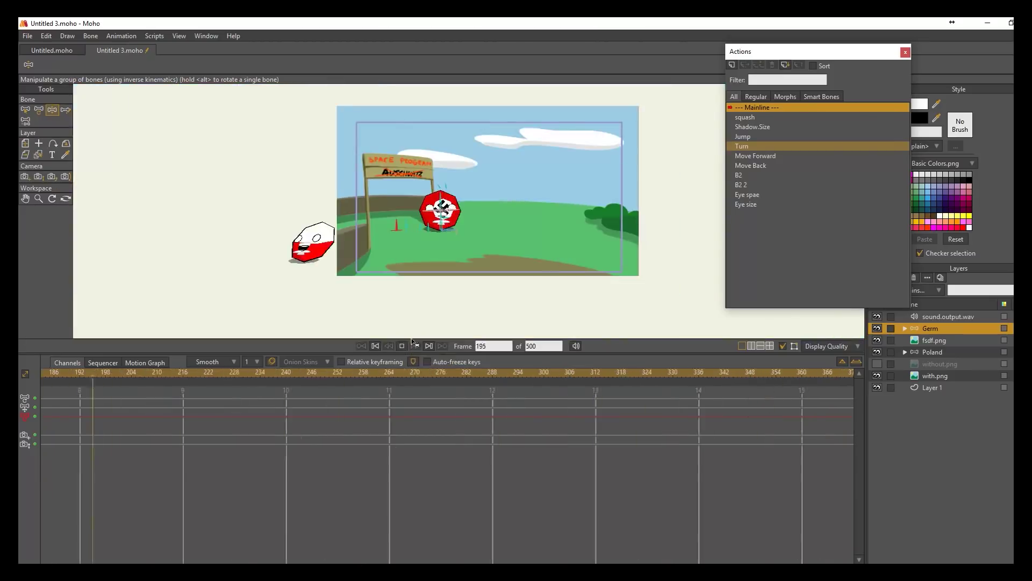
{"action": "left_click", "coordinate": [403, 346]}
{"action": "left_click_drag", "start_coordinate": [91, 372], "coordinate": [43, 518]}
{"action": "left_click", "coordinate": [403, 346]}
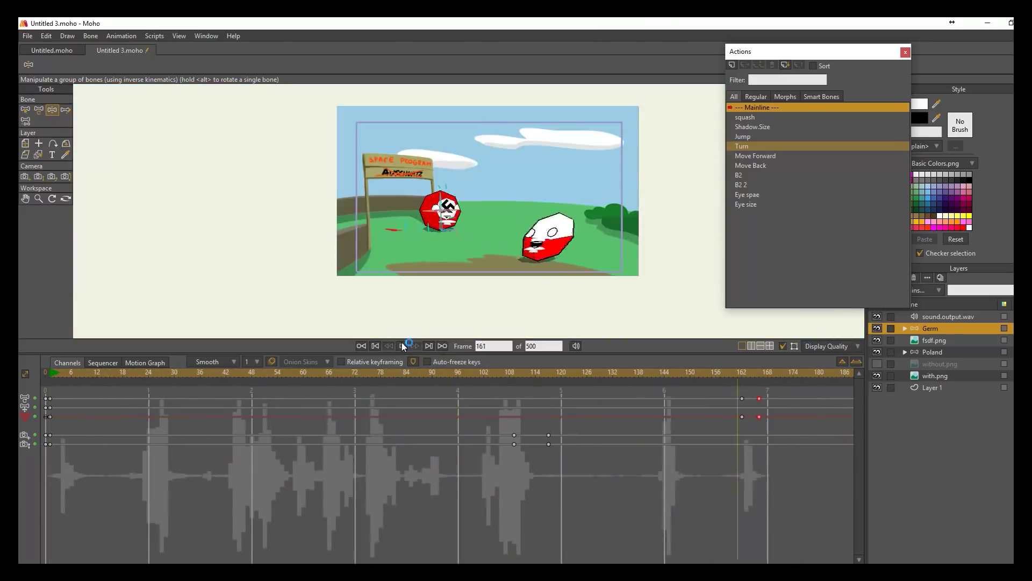
{"action": "left_click", "coordinate": [222, 375]}
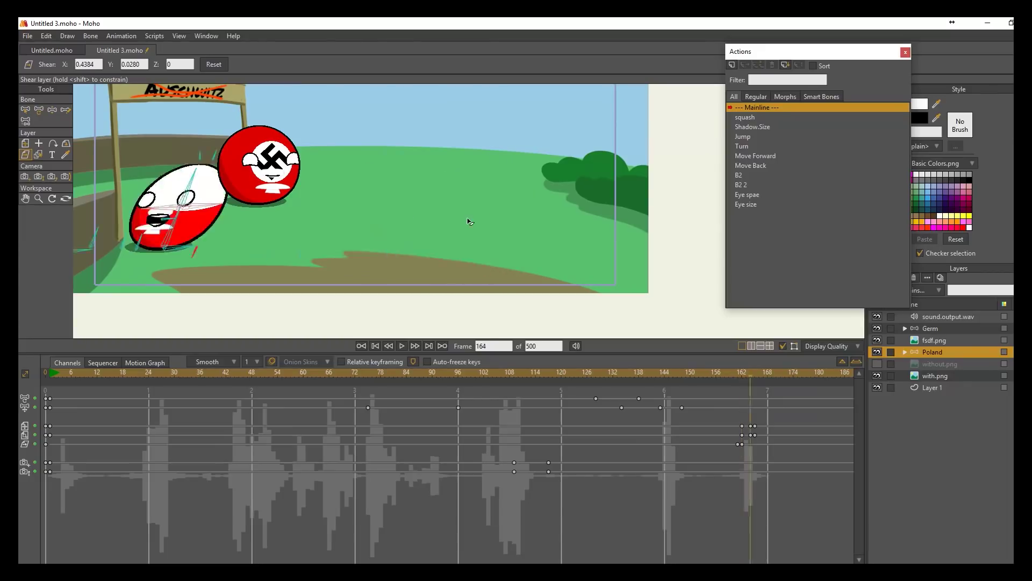
- Step back and forth through the frames around 162 to 166 to examine Poland's slanted exit past the fence
{"action": "key", "text": "Left"}
{"action": "key", "text": "m"}
{"action": "key", "text": "Right"}
{"action": "scroll", "coordinate": [243, 180], "scroll_direction": "down", "scroll_amount": 3}
{"action": "key", "text": "Left"}
{"action": "key", "text": "Left"}
{"action": "key", "text": "Left"}
{"action": "key", "text": "Right"}
{"action": "key", "text": "Right"}
{"action": "key", "text": "Right"}
{"action": "key", "text": "Right"}
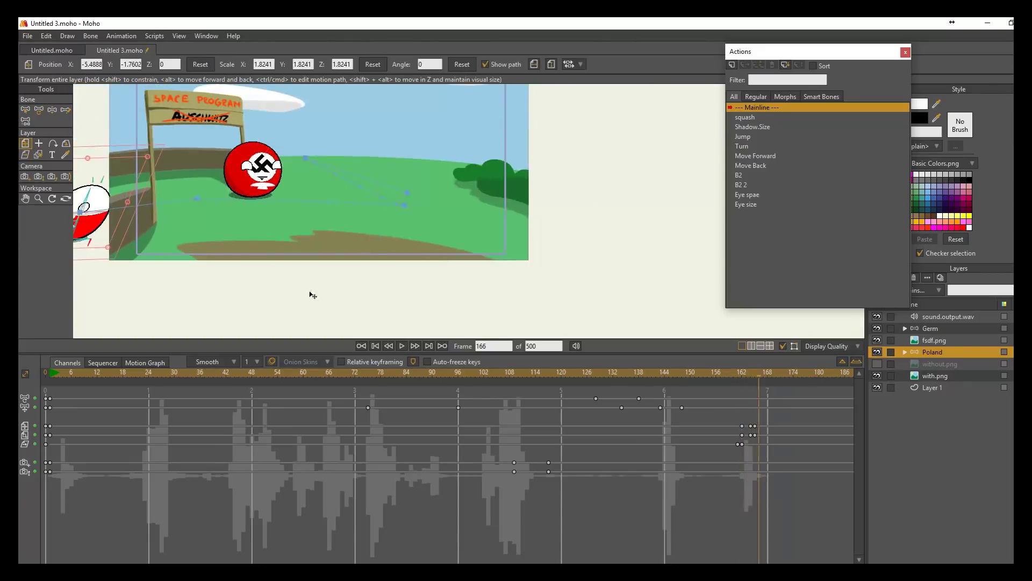
{"action": "scroll", "coordinate": [110, 186], "scroll_direction": "up", "scroll_amount": 2}
{"action": "key", "text": "Left"}
{"action": "key", "text": "Left"}
{"action": "key", "text": "Left"}
{"action": "key", "text": "Left"}
{"action": "key", "text": "Left"}
{"action": "key", "text": "Right"}
{"action": "key", "text": "Right"}
{"action": "key", "text": "Right"}
{"action": "key", "text": "Right"}
{"action": "key", "text": "Right"}
{"action": "key", "text": "Left"}
{"action": "key", "text": "Left"}
{"action": "key", "text": "Left"}
- Animate Germ's turn between frames 162 and 164 with the turn bone, and step back to before the turn
{"action": "left_click", "coordinate": [935, 329]}
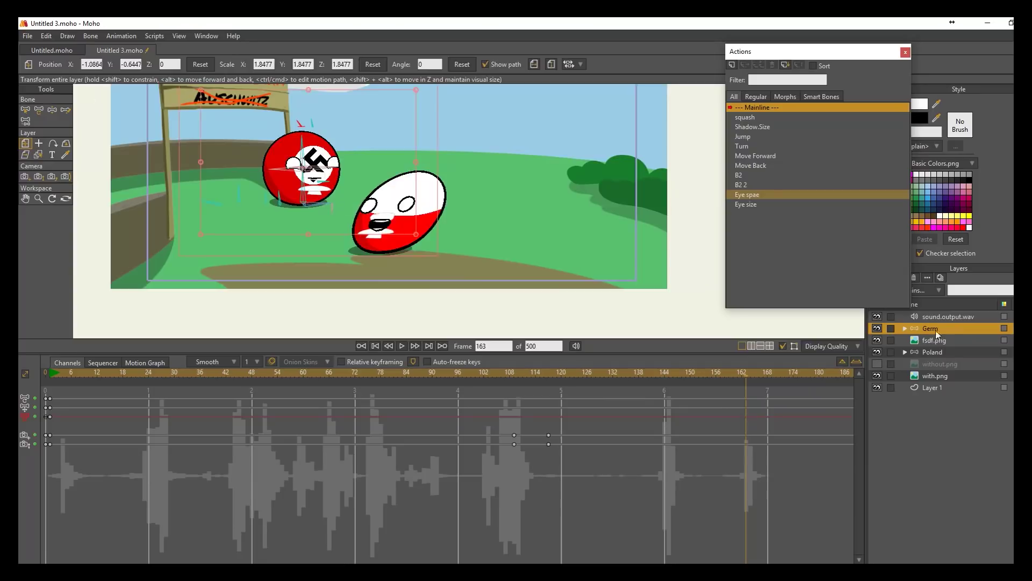
{"action": "key", "text": "Left"}
{"action": "key", "text": "z"}
{"action": "scroll", "coordinate": [237, 195], "scroll_direction": "up", "scroll_amount": 2}
{"action": "left_click", "coordinate": [235, 193]}
{"action": "left_click", "coordinate": [208, 208]}
{"action": "key", "text": "Right"}
{"action": "key", "text": "Right"}
{"action": "key", "text": "Right"}
{"action": "key", "text": "Right"}
{"action": "left_click_drag", "start_coordinate": [194, 207], "coordinate": [219, 186]}
{"action": "key", "text": "Left"}
{"action": "key", "text": "Left"}
{"action": "key", "text": "Left"}
{"action": "key", "text": "Left"}
{"action": "key", "text": "Left"}
{"action": "key", "text": "Left"}
{"action": "key", "text": "Left"}
{"action": "key", "text": "Left"}
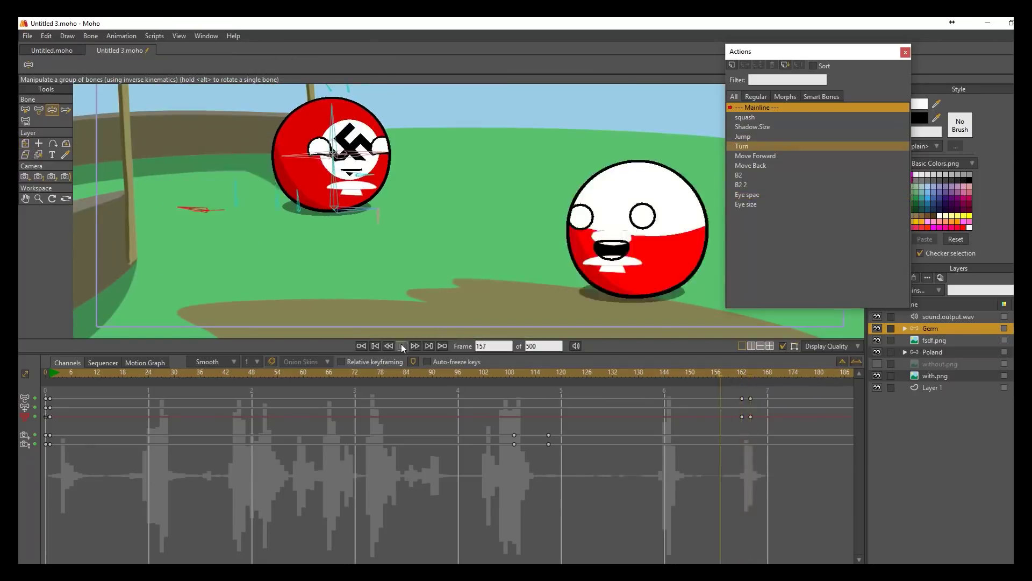
- Move the end key of Germ's turn to frame 166 and play back the timing
{"action": "left_click", "coordinate": [402, 346]}
{"action": "left_click", "coordinate": [759, 399]}
{"action": "left_click", "coordinate": [734, 373]}
{"action": "left_click", "coordinate": [402, 345]}
{"action": "scroll", "coordinate": [445, 242], "scroll_direction": "down", "scroll_amount": 3}
{"action": "scroll", "coordinate": [301, 212], "scroll_direction": "up", "scroll_amount": 3}
{"action": "left_click", "coordinate": [711, 374]}
{"action": "left_click", "coordinate": [403, 345]}
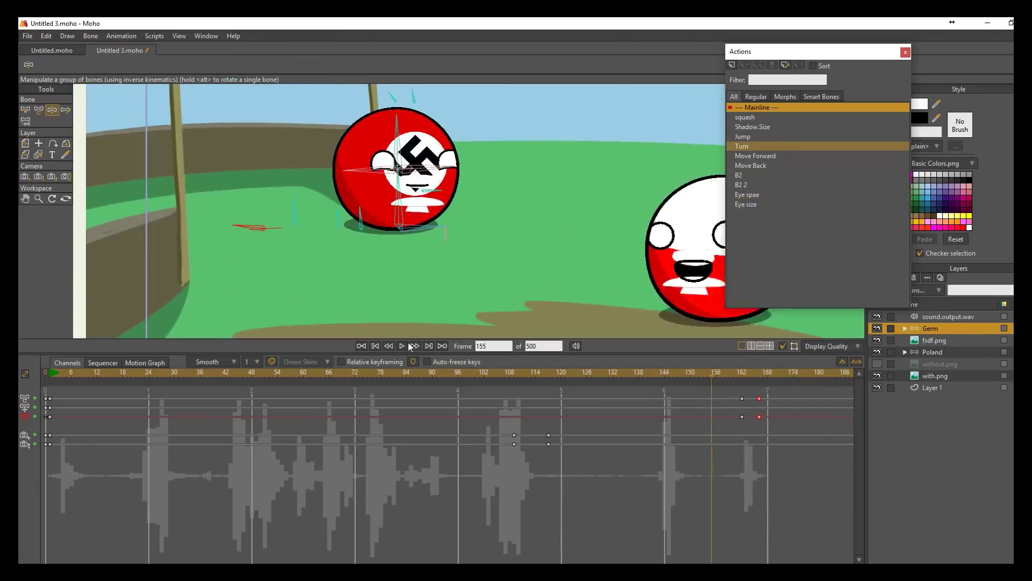
- Play back the full scene and place the playhead at frame 168, where the audio ends
{"action": "scroll", "coordinate": [425, 269], "scroll_direction": "down", "scroll_amount": 3}
{"action": "left_click", "coordinate": [402, 346]}
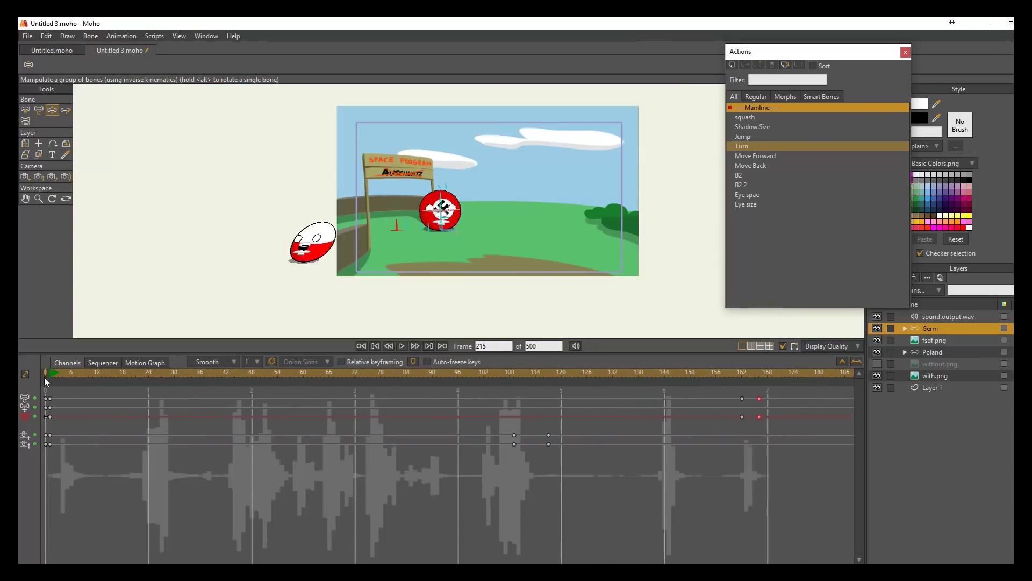
{"action": "left_click", "coordinate": [403, 345]}
{"action": "scroll", "coordinate": [417, 510], "scroll_direction": "right", "scroll_amount": 5}
{"action": "scroll", "coordinate": [418, 509], "scroll_direction": "left", "scroll_amount": 2}
{"action": "left_click", "coordinate": [226, 373]}
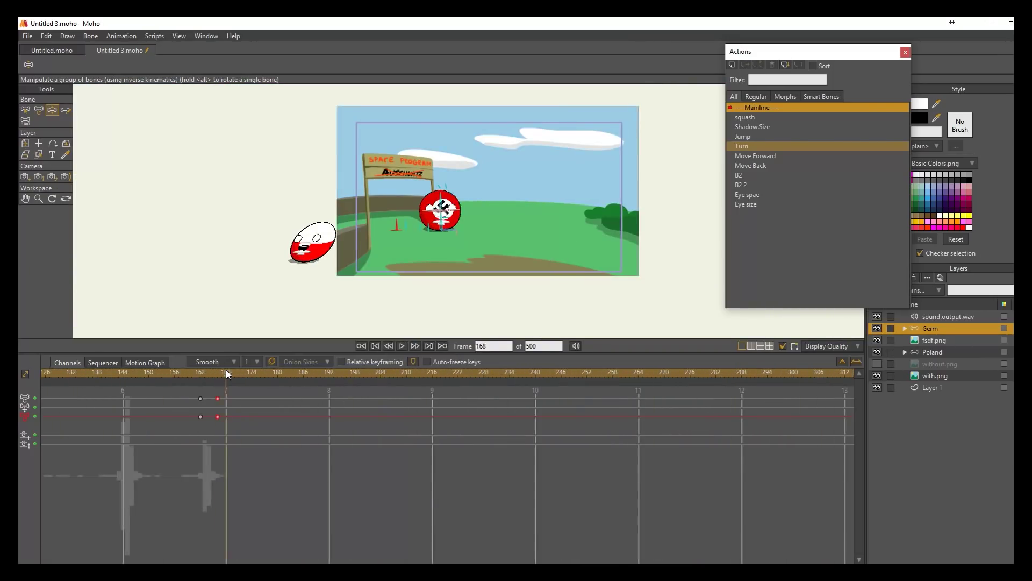